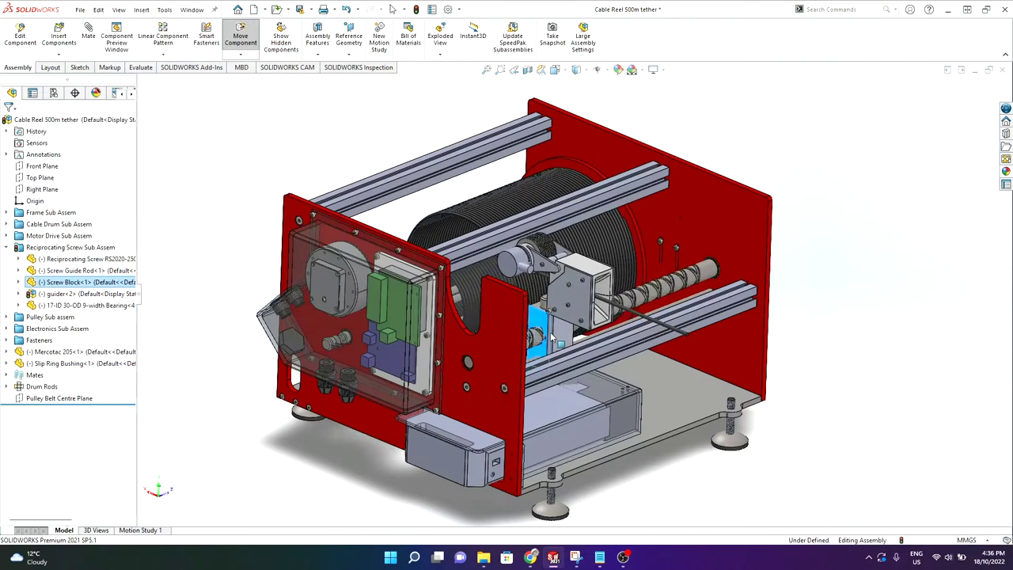
Step: Slide the cable guide along the reciprocating screw towards the pulley side wall and inspect the whole reel assembly
drag(585, 330, 617, 320)
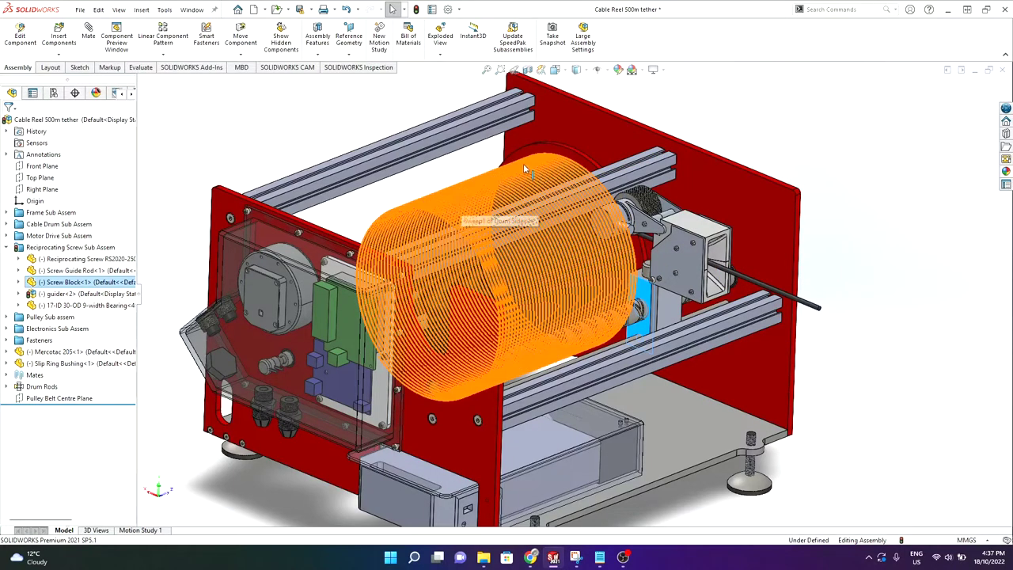
middle_drag(366, 204, 351, 221)
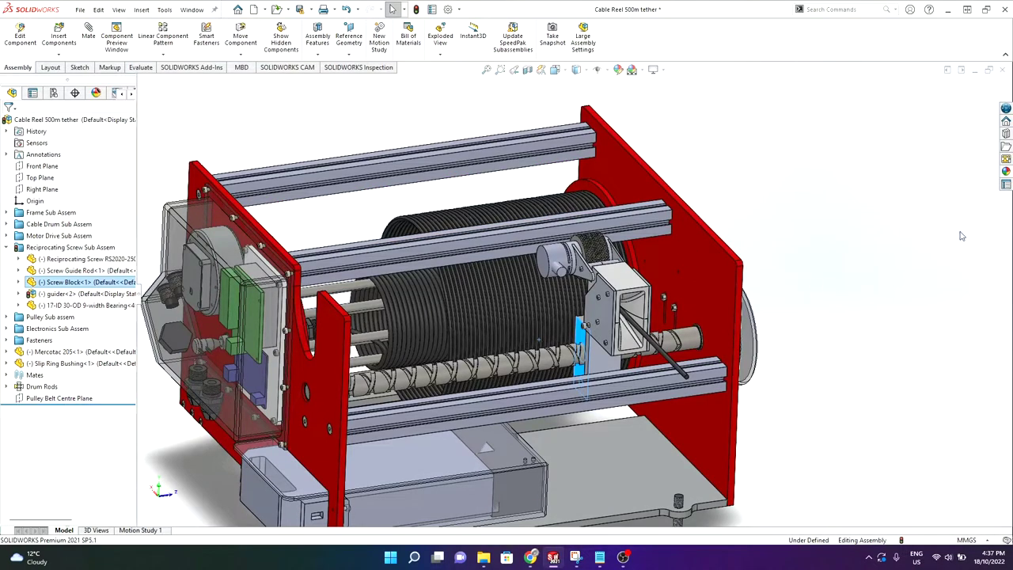
scroll(839, 277, up, 2)
scroll(600, 365, down, 1)
scroll(458, 483, up, 1)
scroll(457, 485, down, 1)
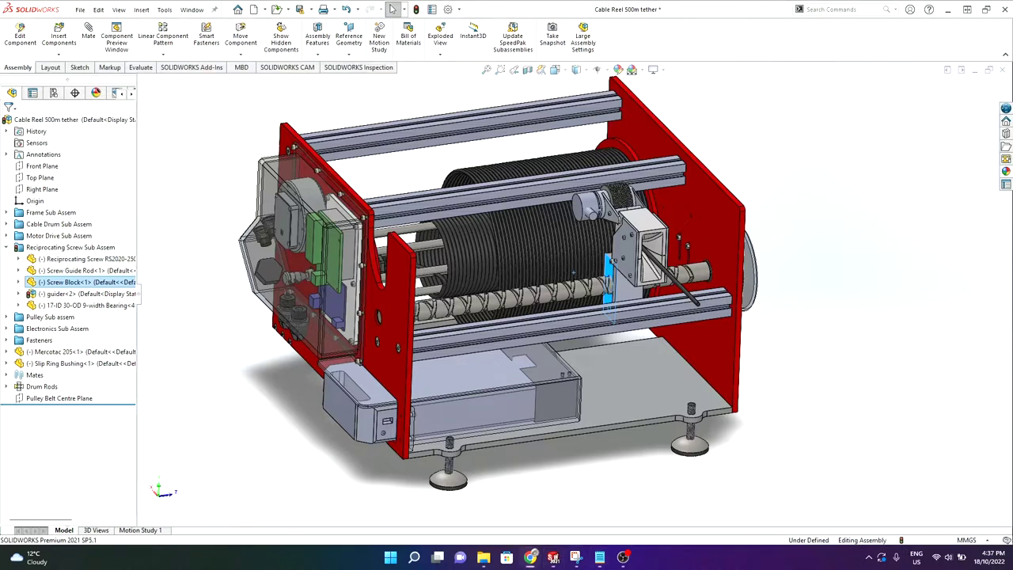
Step: Switch to the browser and examine enlarged reference images of the Boxfish ROV, the T100 crawler and the winding machine
drag(1012, 151, 679, 6)
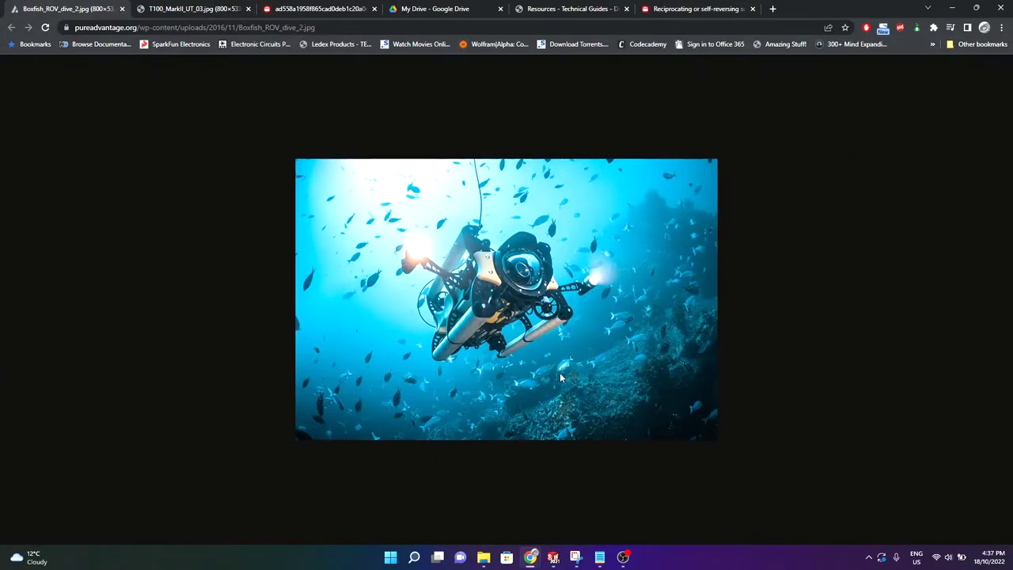
ctrl+scroll(560, 373, up, 2)
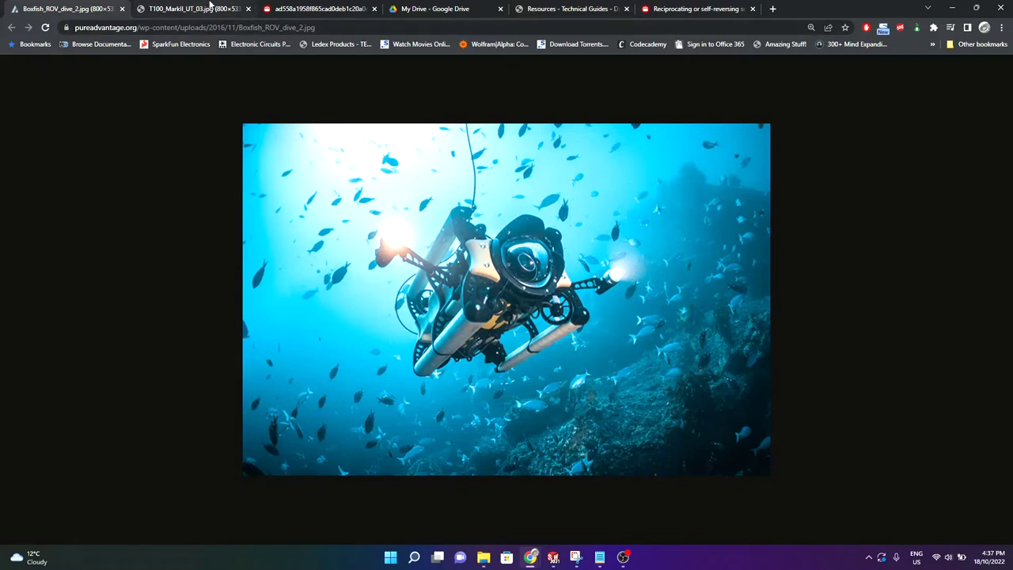
click(207, 8)
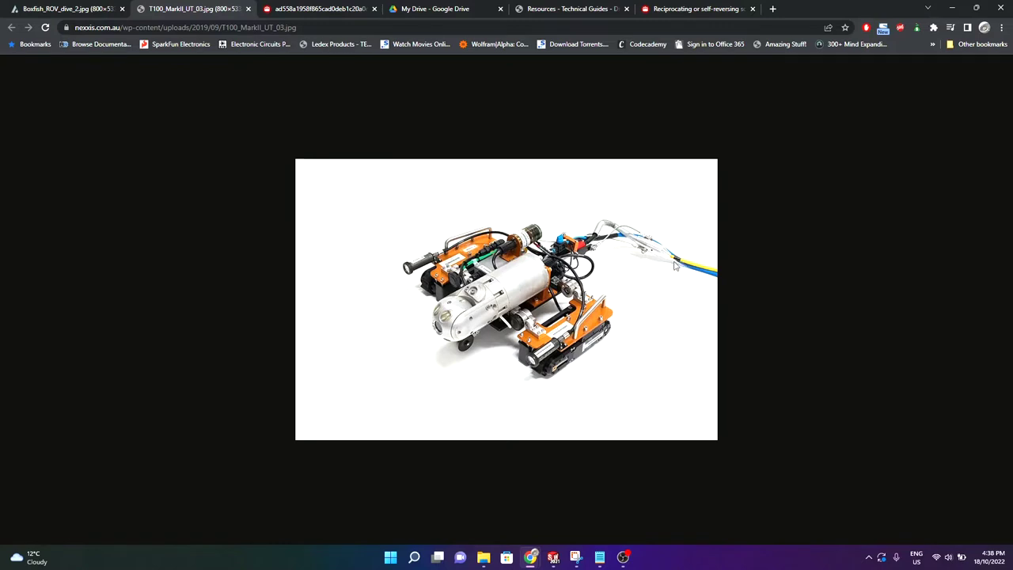
ctrl+scroll(701, 281, up, 3)
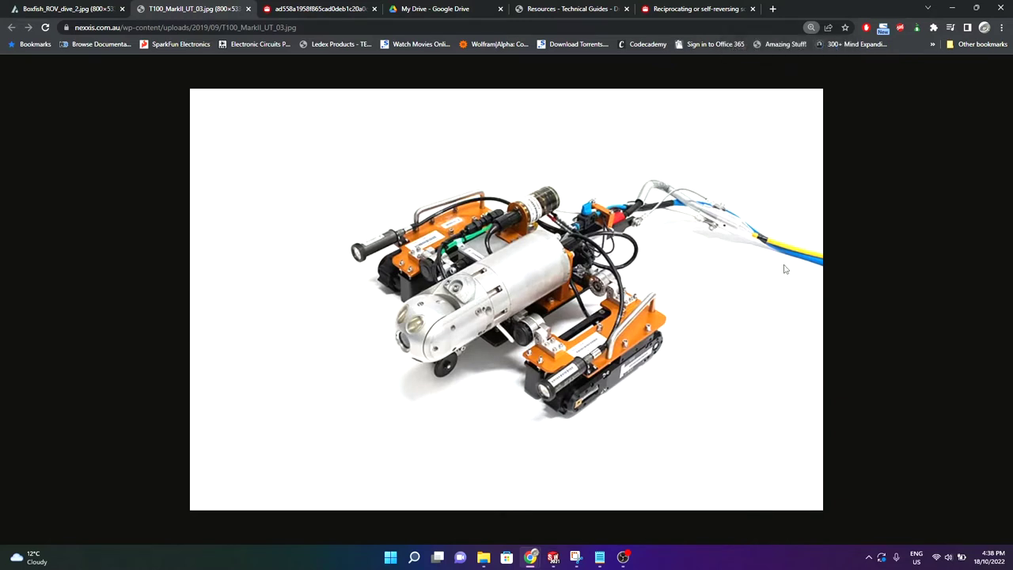
click(332, 9)
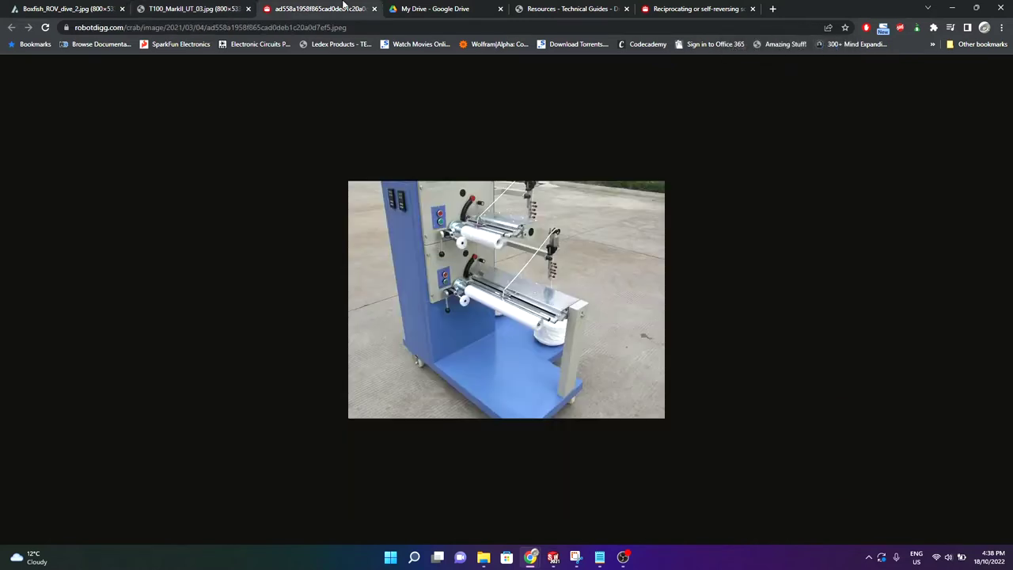
ctrl+scroll(510, 296, up, 4)
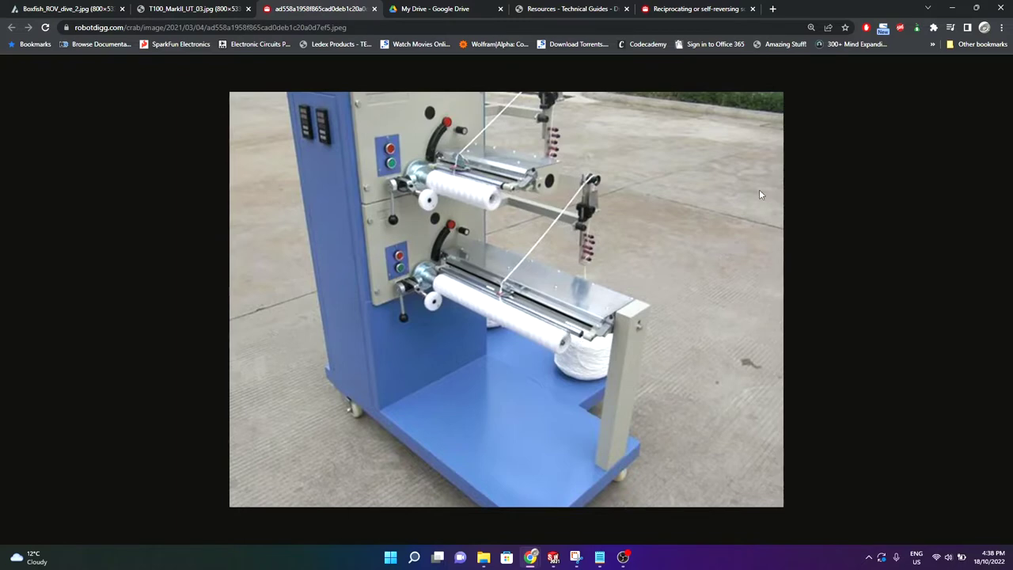
Step: Return to the SOLIDWORKS assembly and slide the guider along the reciprocating screw away from the pulley side wall
click(953, 11)
click(793, 222)
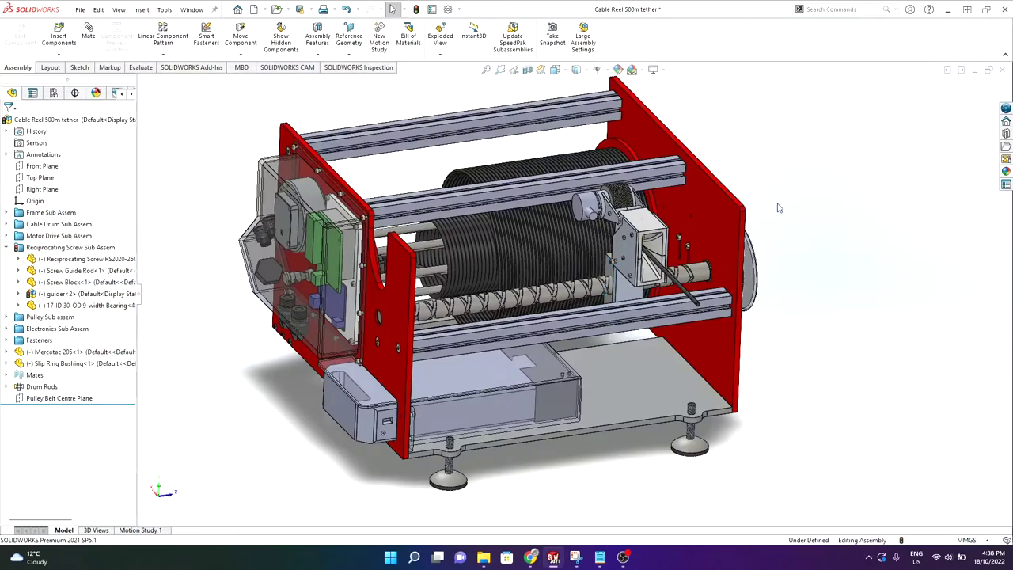
scroll(469, 161, down, 1)
scroll(555, 347, up, 1)
scroll(556, 347, down, 2)
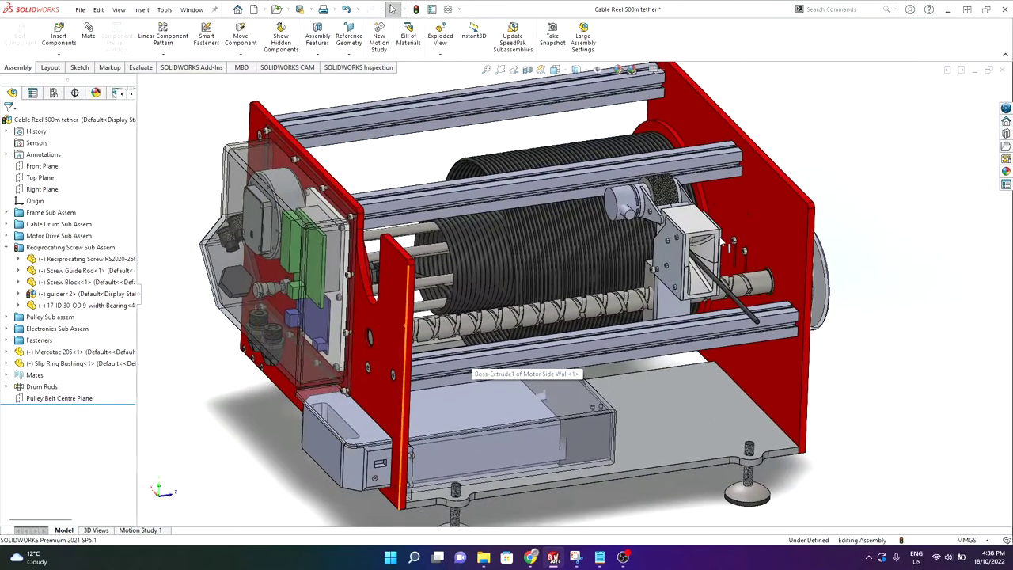
drag(576, 276, 611, 306)
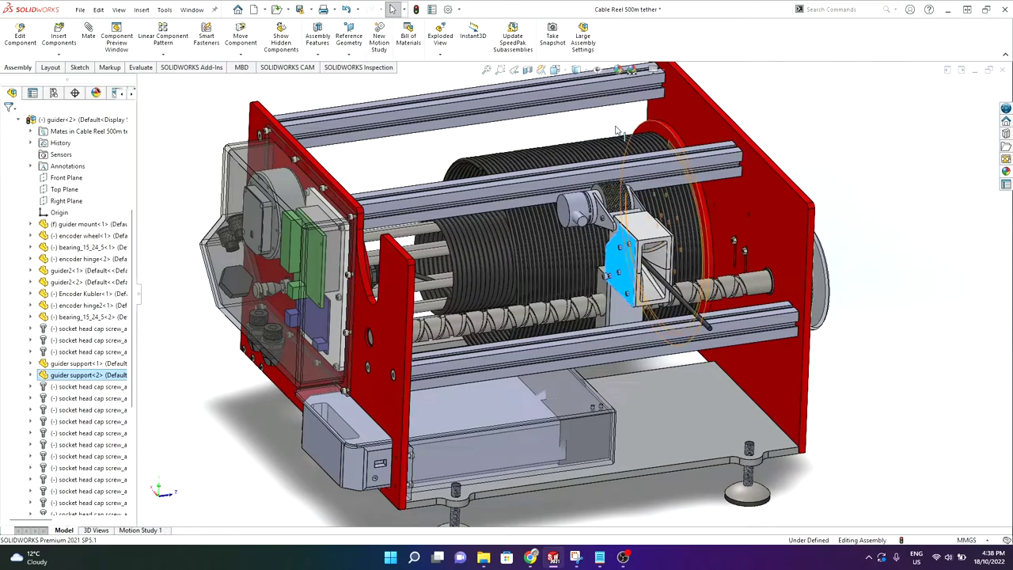
Step: Examine the outer cable winding against the pulley-side drum flange, clear the guider support selection and review the whole reel
mouse_move(613, 125)
middle_down()
mouse_move(631, 131)
mouse_move(621, 138)
middle_up()
scroll(621, 137, down, 5)
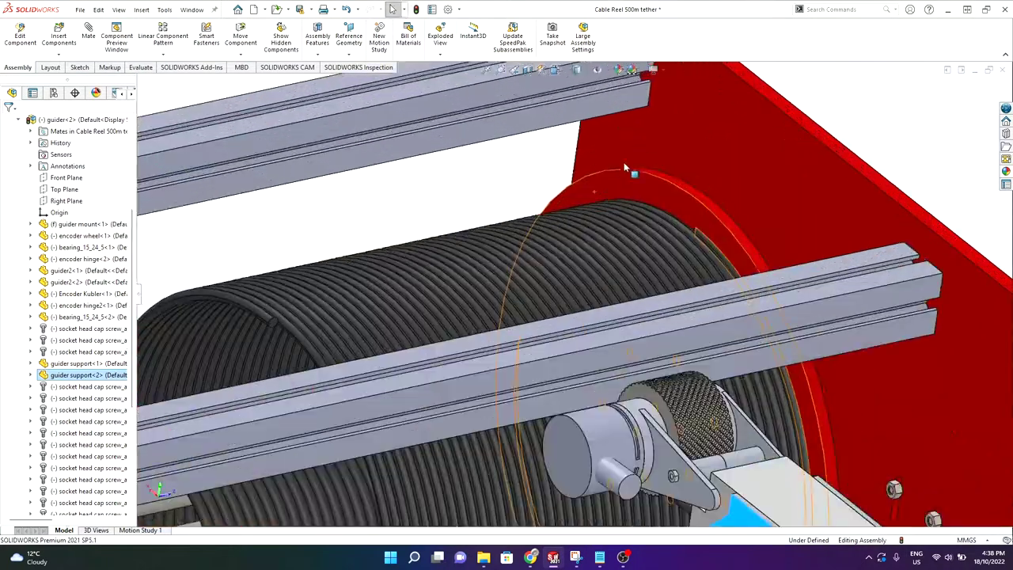
middle_drag(344, 228, 302, 233)
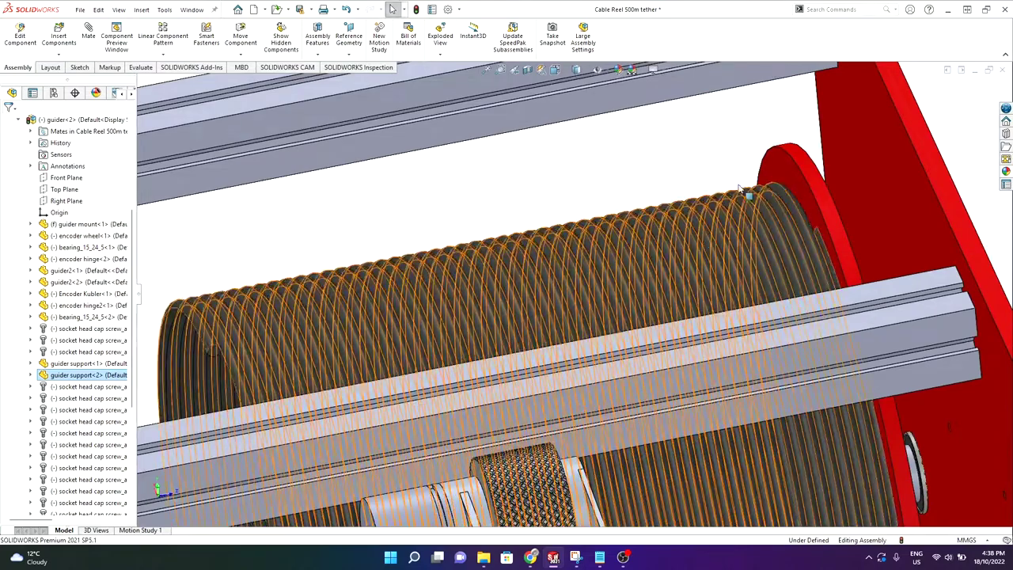
scroll(581, 200, down, 2)
scroll(621, 195, up, 6)
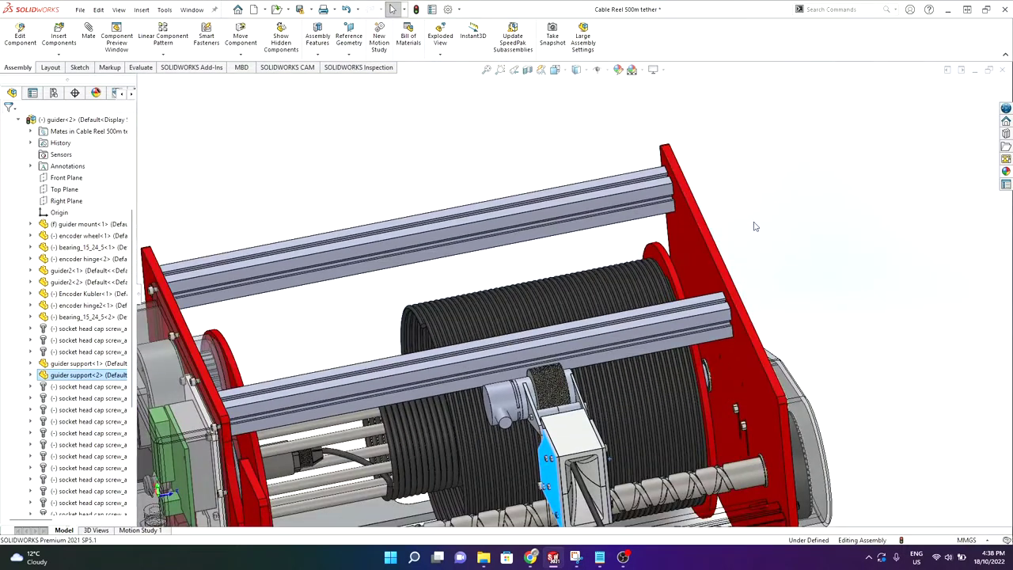
mouse_move(755, 247)
middle_down()
mouse_move(769, 229)
mouse_move(758, 239)
middle_up()
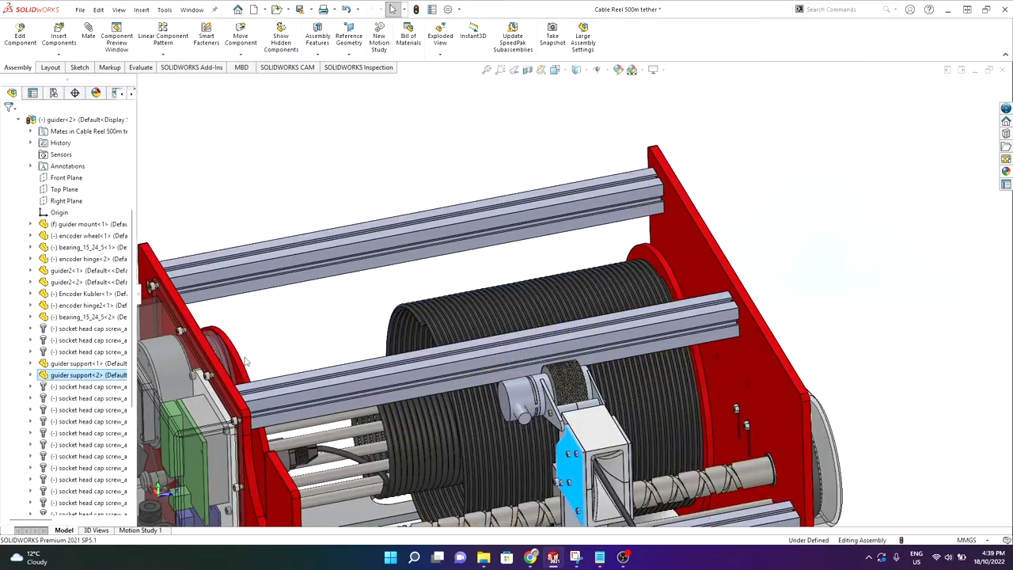
scroll(574, 297, up, 3)
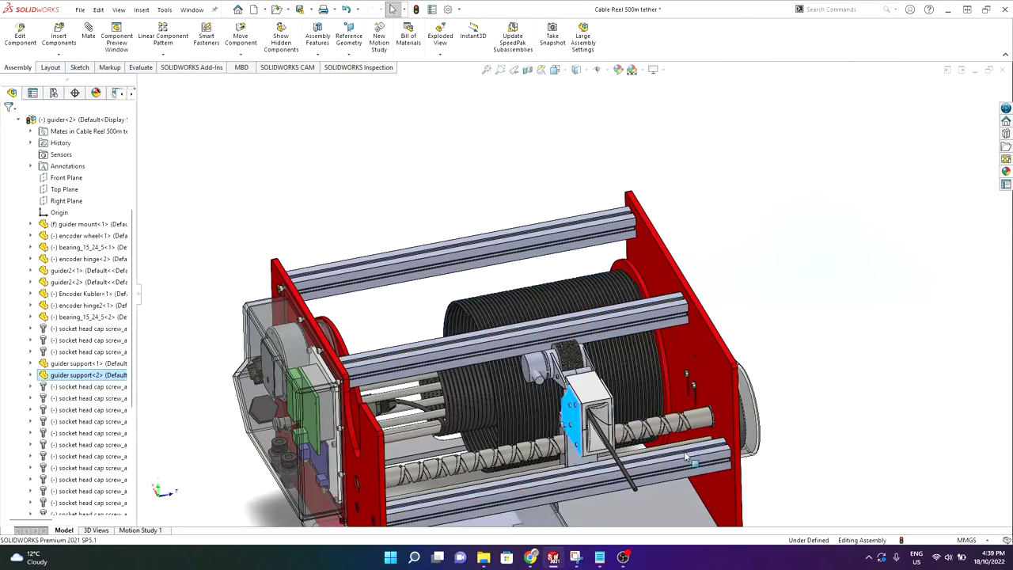
scroll(543, 514, up, 2)
scroll(544, 507, down, 2)
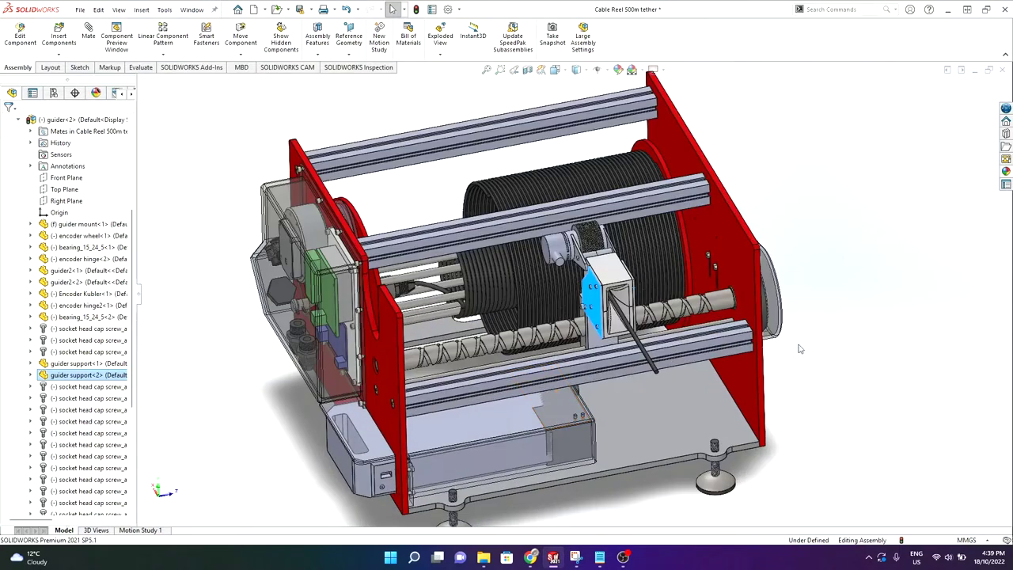
click(817, 279)
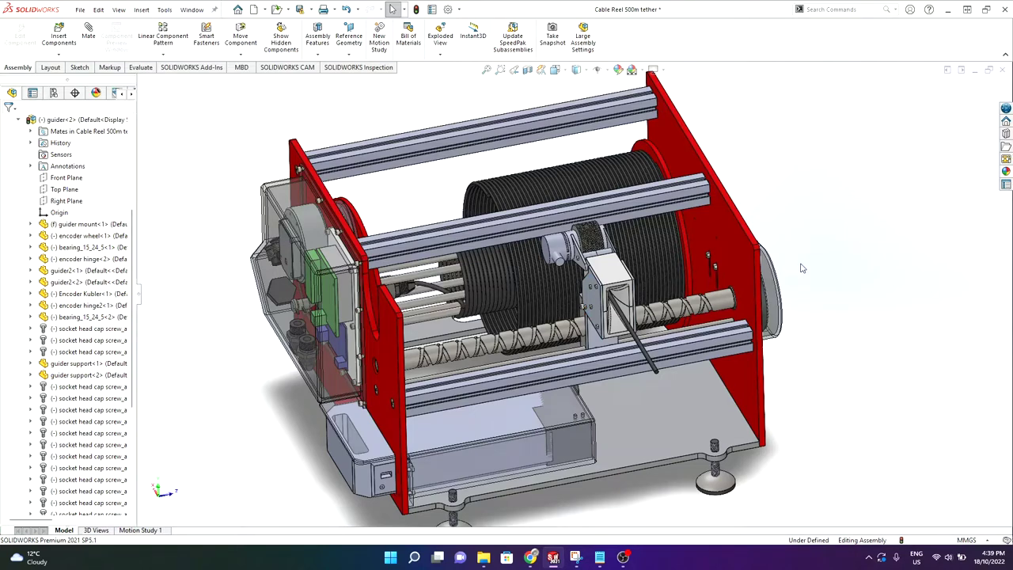
scroll(380, 190, down, 1)
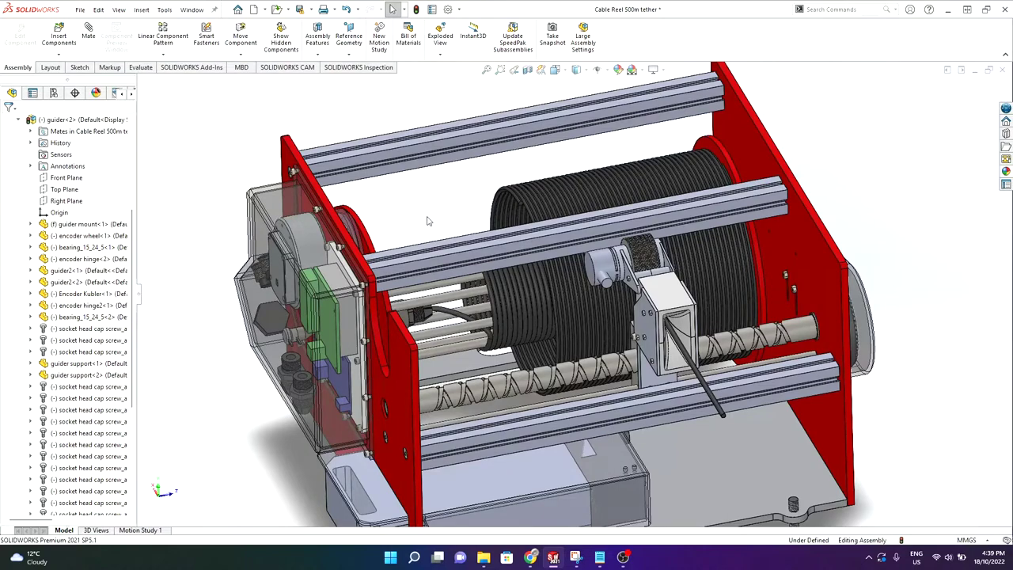
Step: Examine the cable leaving the guider up close at its free end, and return to the full reel
key(f)
scroll(352, 467, down, 1)
scroll(860, 477, up, 1)
scroll(839, 293, down, 1)
scroll(800, 191, down, 1)
scroll(766, 366, down, 1)
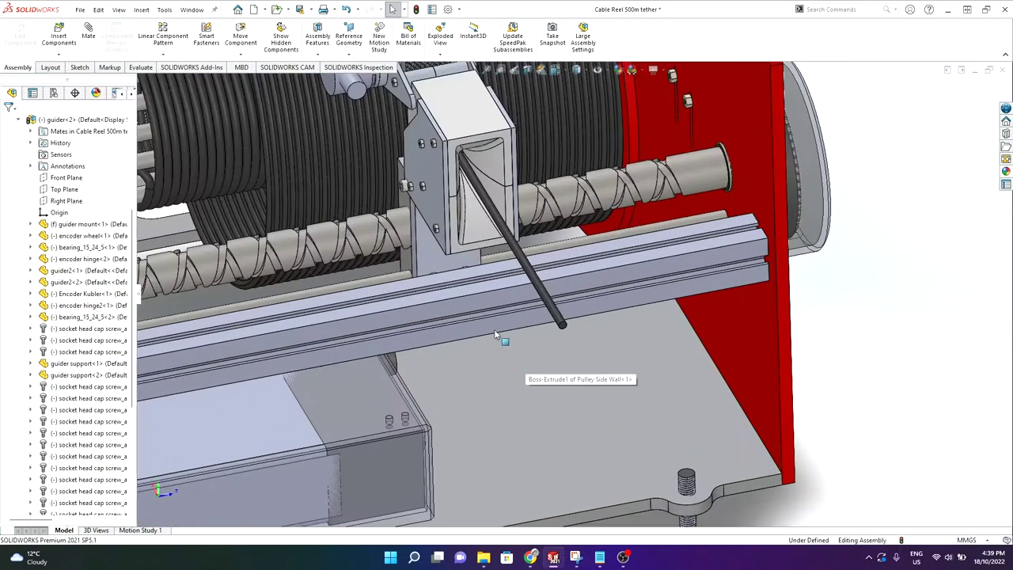
scroll(523, 362, down, 1)
scroll(645, 331, down, 1)
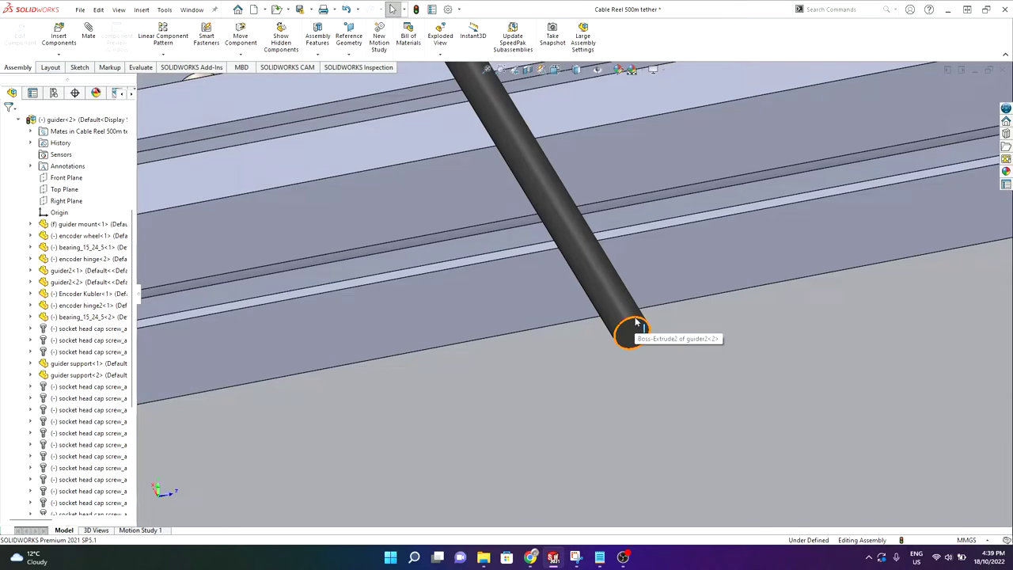
scroll(633, 348, up, 6)
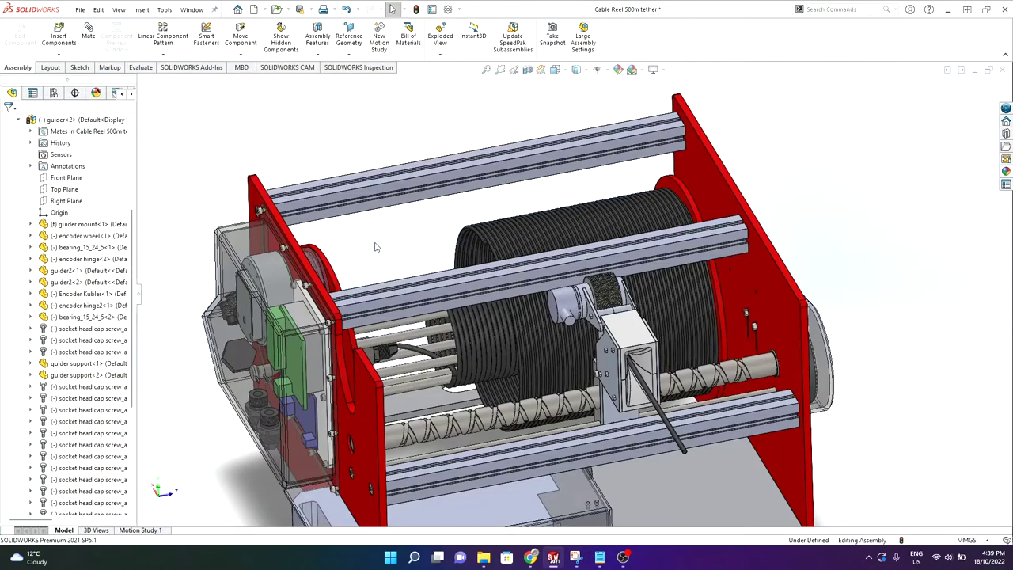
Step: Examine the inner cable windings, drum rods and cable connector at the motor end of the drum from several sides
scroll(419, 250, down, 2)
middle_drag(427, 255, 404, 267)
scroll(491, 164, down, 2)
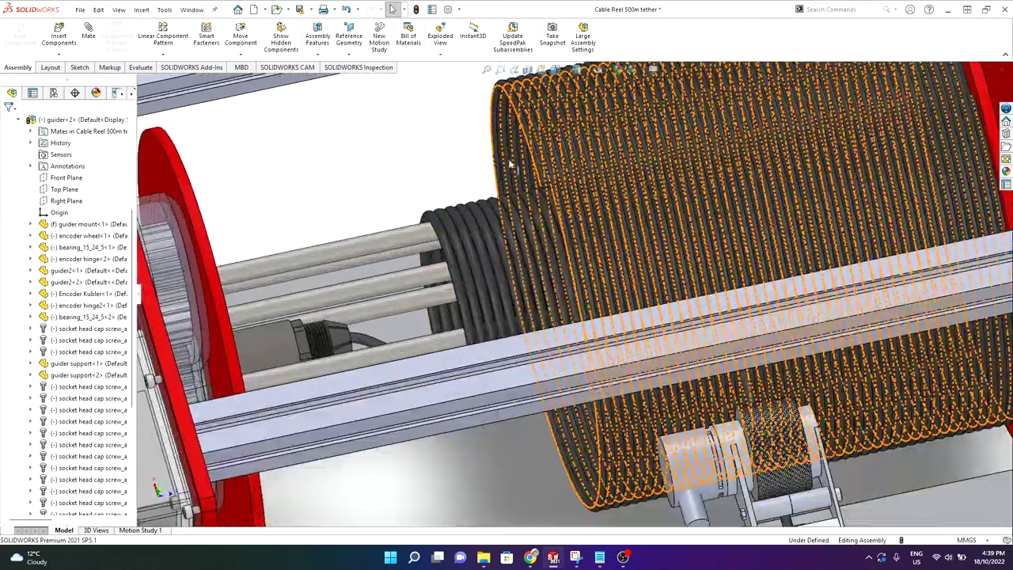
middle_drag(434, 200, 342, 181)
scroll(471, 184, down, 1)
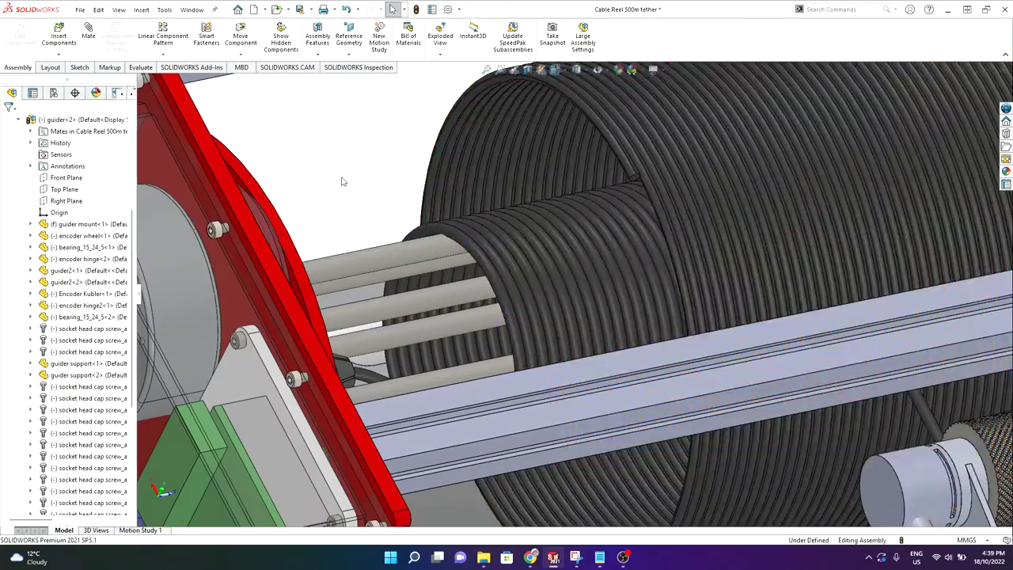
middle_drag(355, 187, 375, 213)
scroll(423, 230, down, 2)
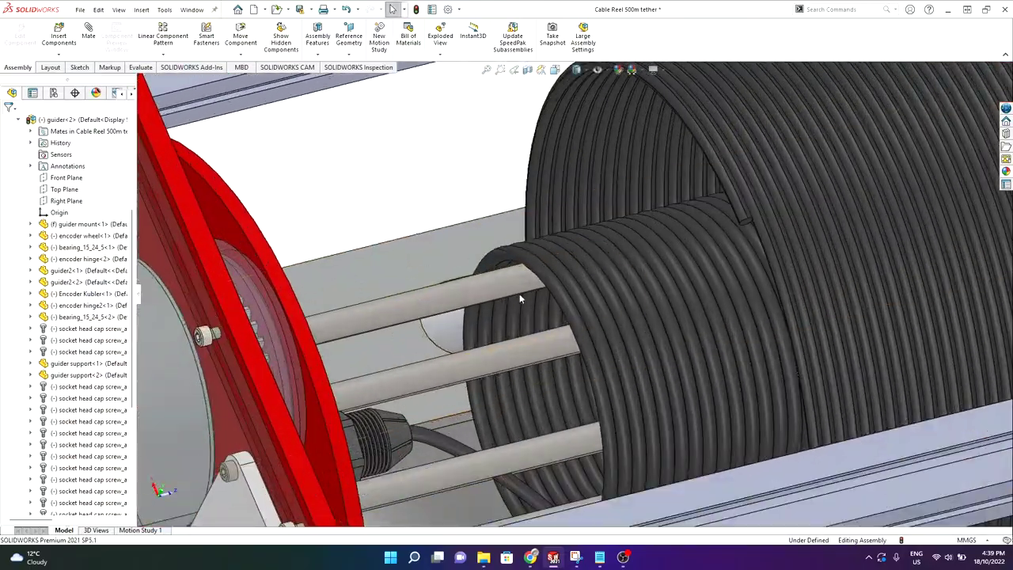
scroll(585, 340, up, 4)
middle_drag(587, 346, 543, 380)
scroll(543, 381, up, 2)
scroll(543, 382, down, 5)
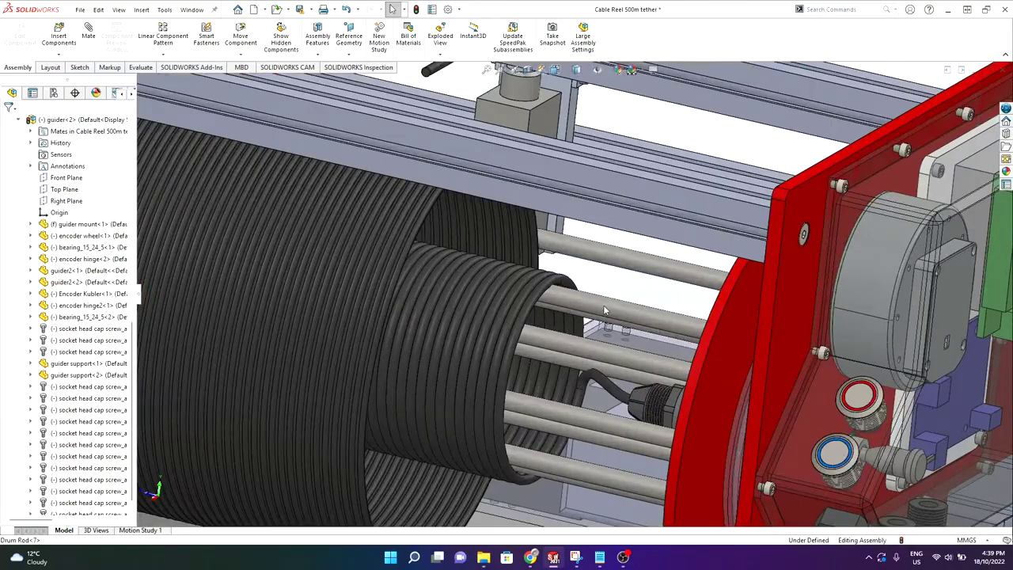
Step: Select one of the drum rods to inspect how the rods span the drum flanges, and clear the selection
click(605, 310)
scroll(604, 337, up, 3)
scroll(600, 370, down, 3)
middle_drag(599, 370, 581, 362)
scroll(527, 301, up, 5)
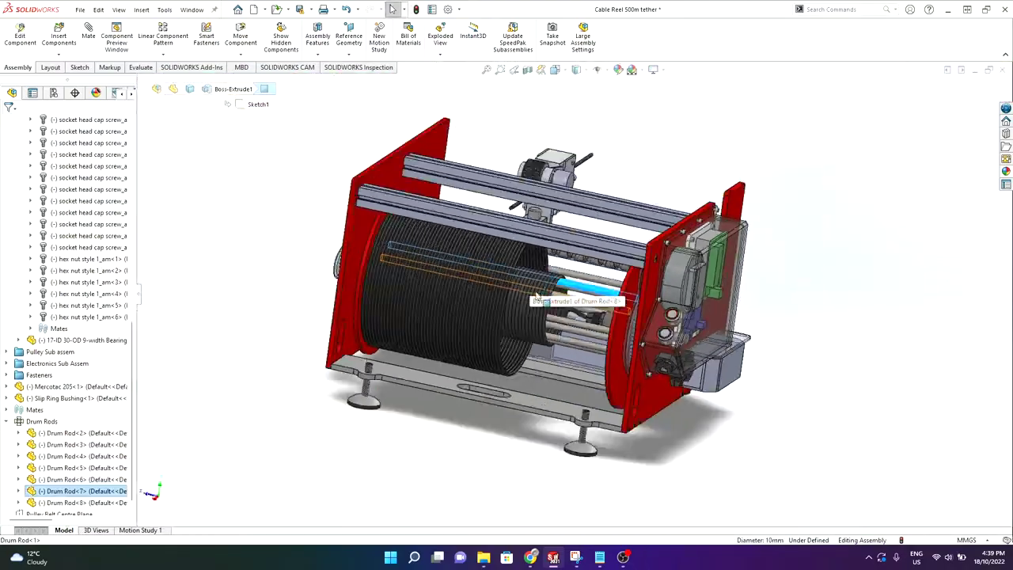
scroll(526, 294, down, 2)
middle_drag(529, 294, 509, 317)
middle_drag(581, 366, 611, 380)
middle_drag(554, 307, 489, 342)
click(490, 404)
click(349, 462)
Step: Inspect the cable drum, baseplate and feet from the rear of the reel
scroll(350, 461, down, 2)
scroll(466, 308, up, 2)
scroll(621, 159, down, 2)
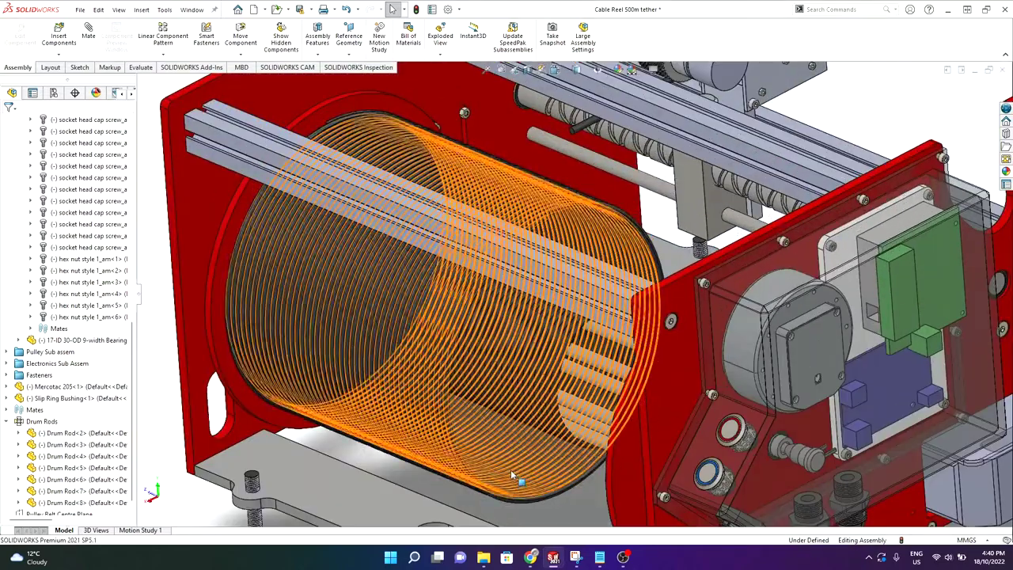
scroll(591, 507, down, 5)
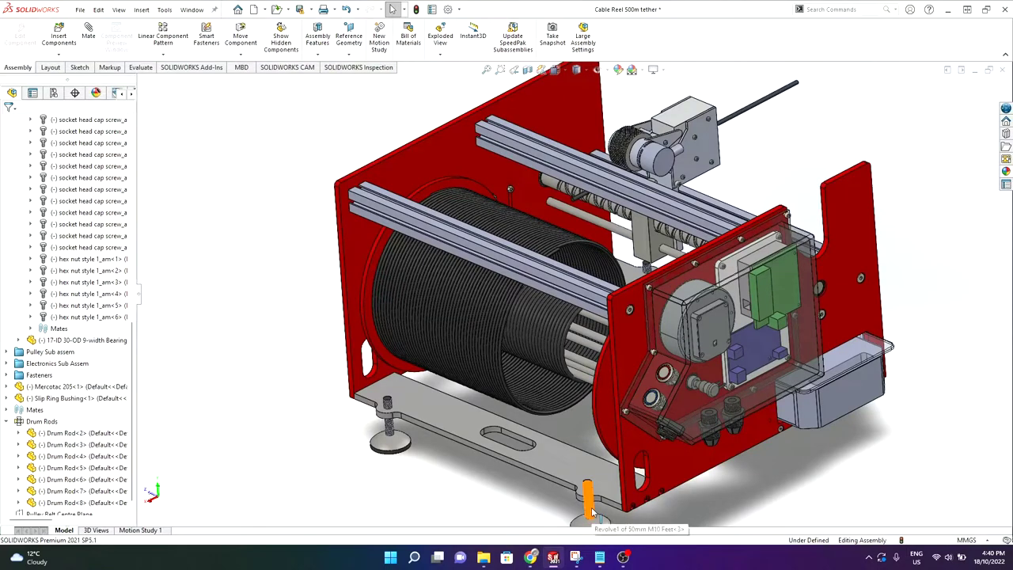
scroll(783, 412, down, 3)
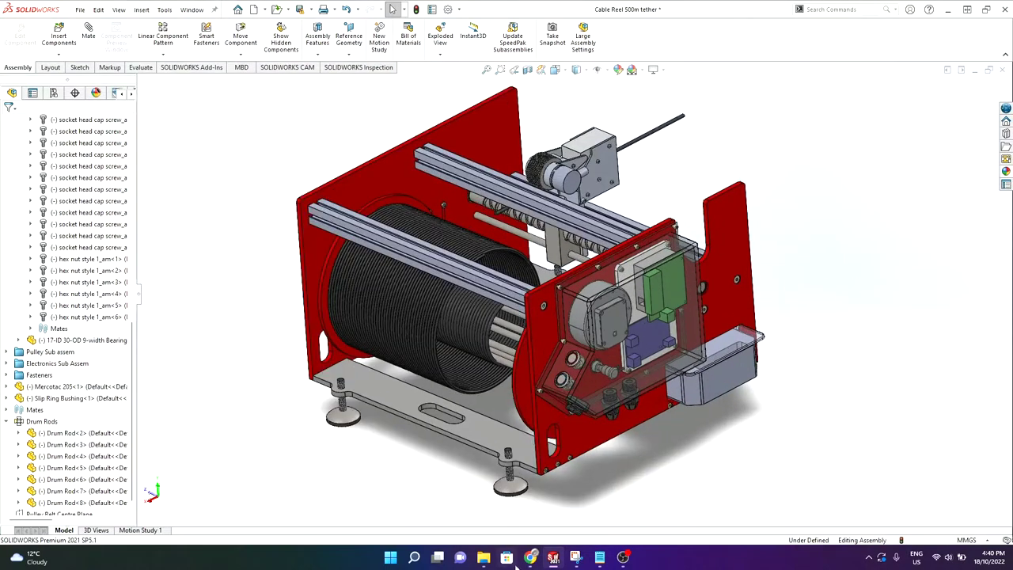
Step: Switch to the browser and examine Shaw's drum and reel capacity formula and rope constant tables at 125% zoom
mouse_move(528, 562)
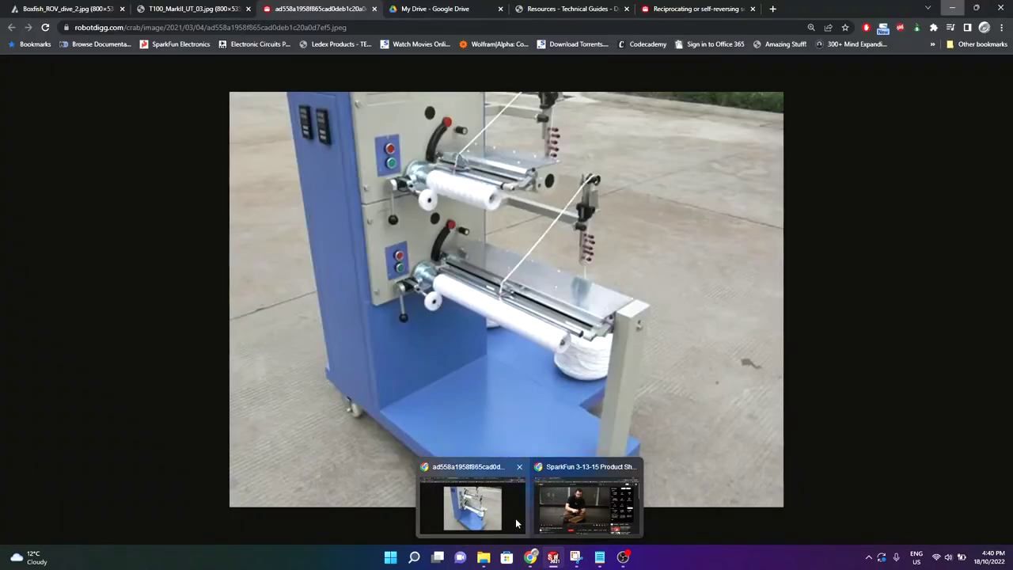
click(515, 522)
click(554, 9)
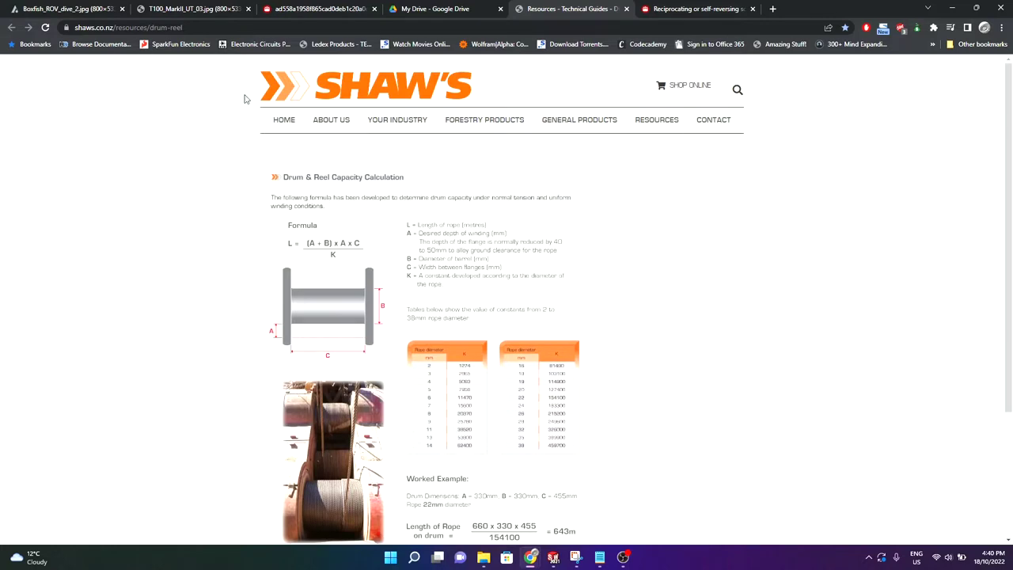
scroll(416, 251, down, 1)
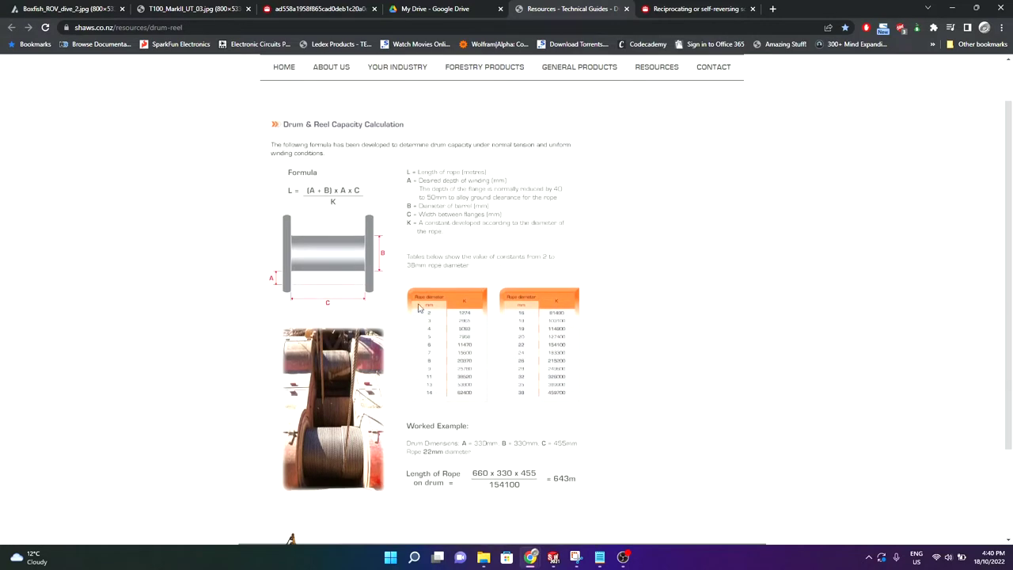
scroll(425, 286, up, 1)
scroll(606, 335, down, 1)
scroll(410, 277, down, 1)
scroll(421, 199, up, 1)
ctrl+scroll(427, 319, up, 2)
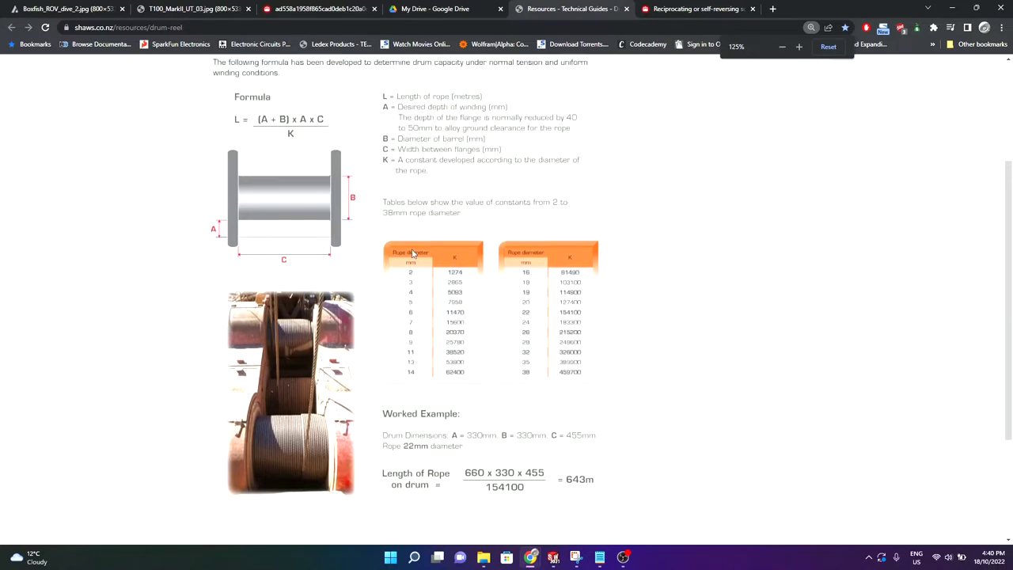
Step: Return to SOLIDWORKS and examine the RMD-X8-Pro motor and electronics behind the transparent cover on the motor side wall
ctrl+scroll(400, 293, down, 1)
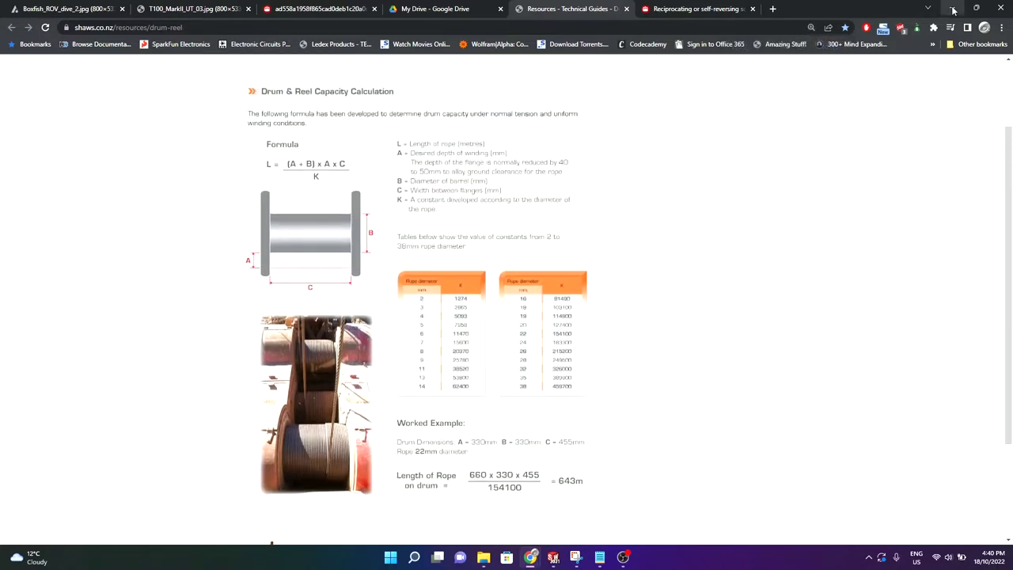
click(954, 11)
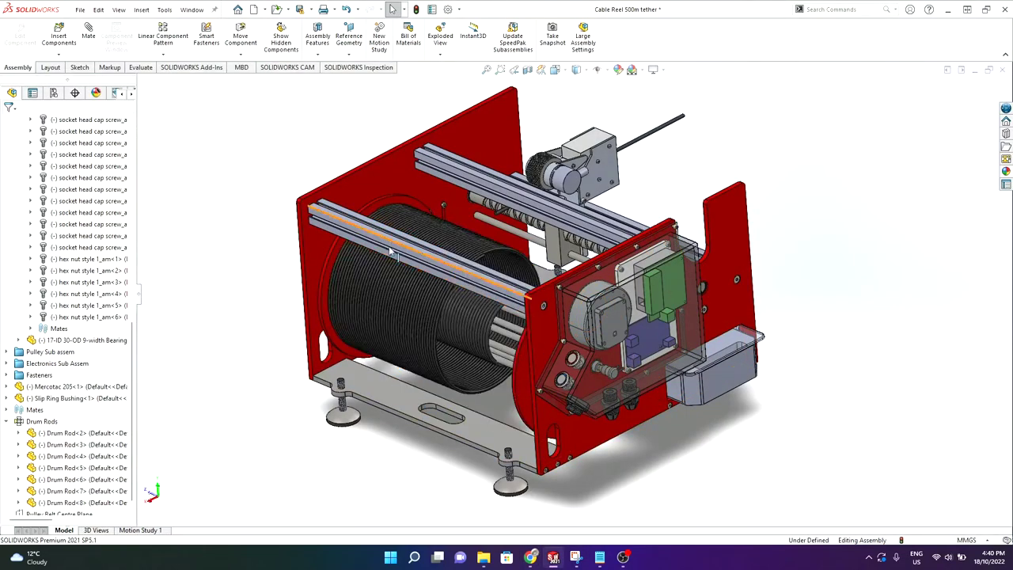
middle_drag(437, 493, 521, 387)
scroll(691, 315, down, 5)
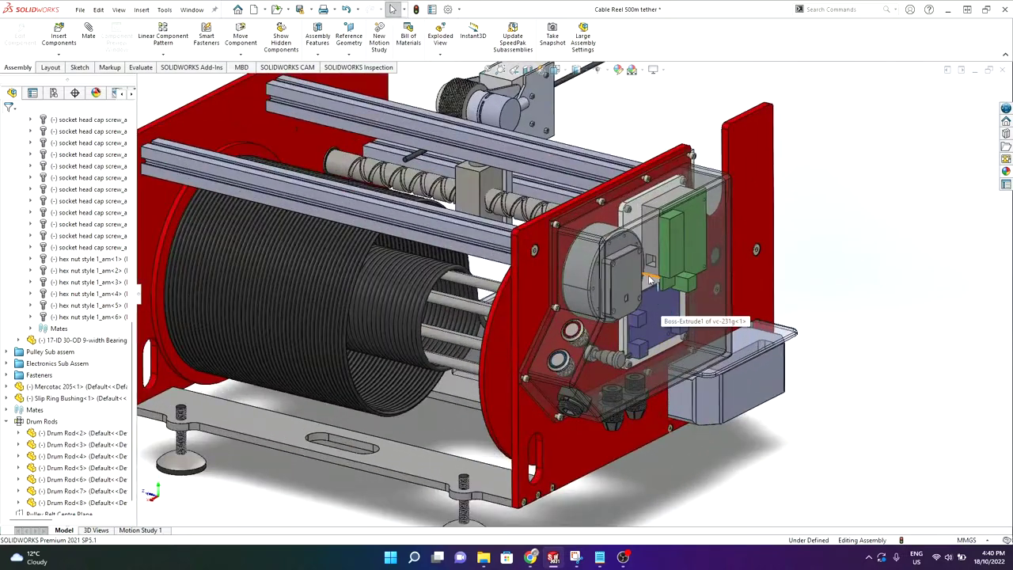
scroll(626, 274, down, 2)
scroll(590, 283, down, 3)
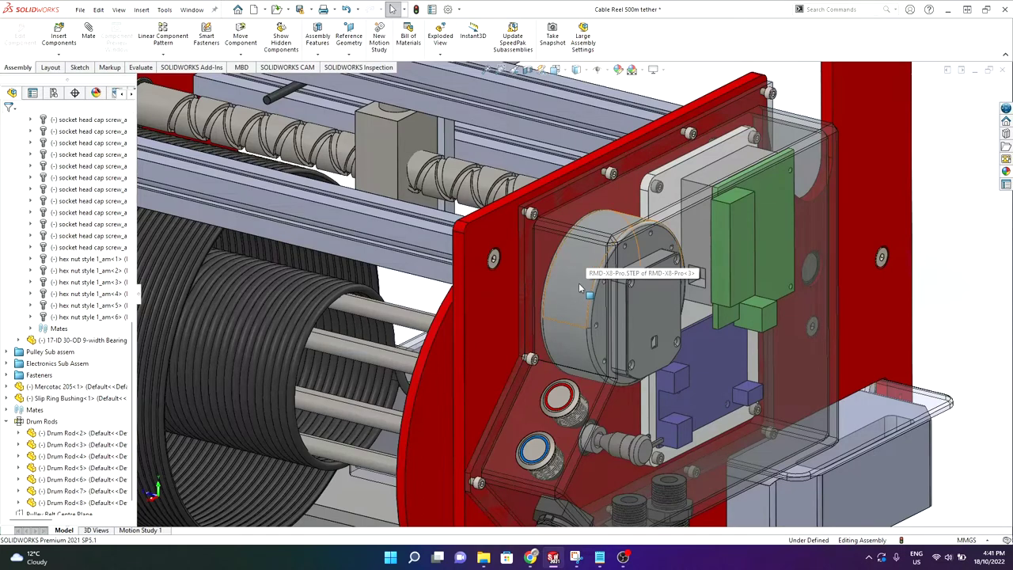
scroll(581, 285, up, 4)
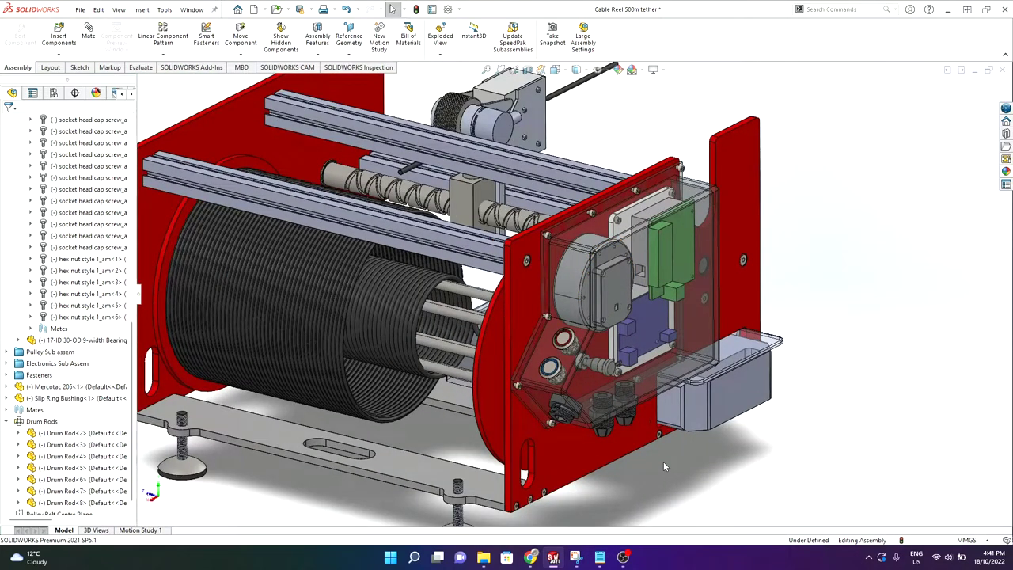
Step: Switch to the browser and view the Boxfish ROV dive and T100 MarkII crawler reference images
mouse_move(540, 563)
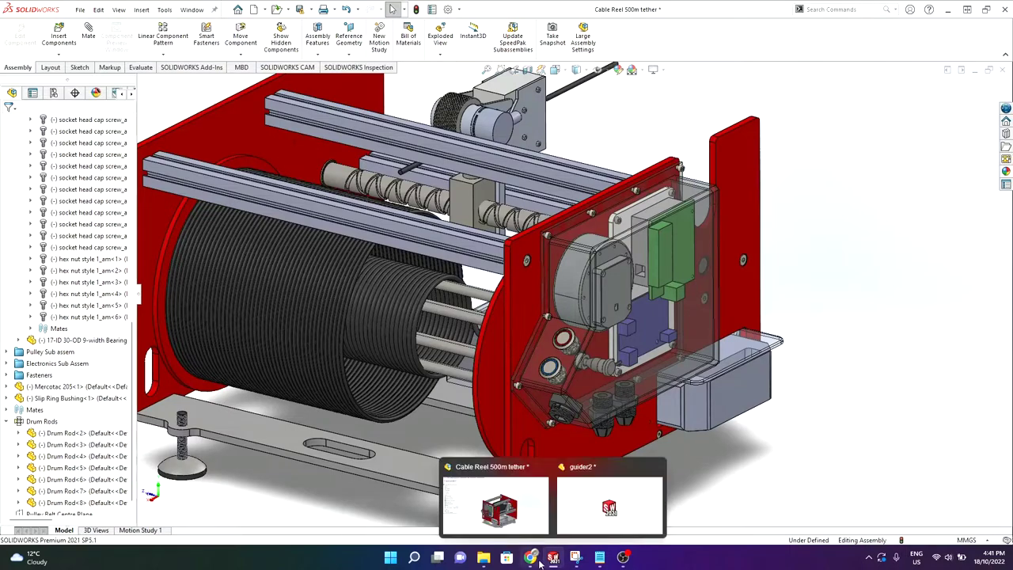
click(473, 529)
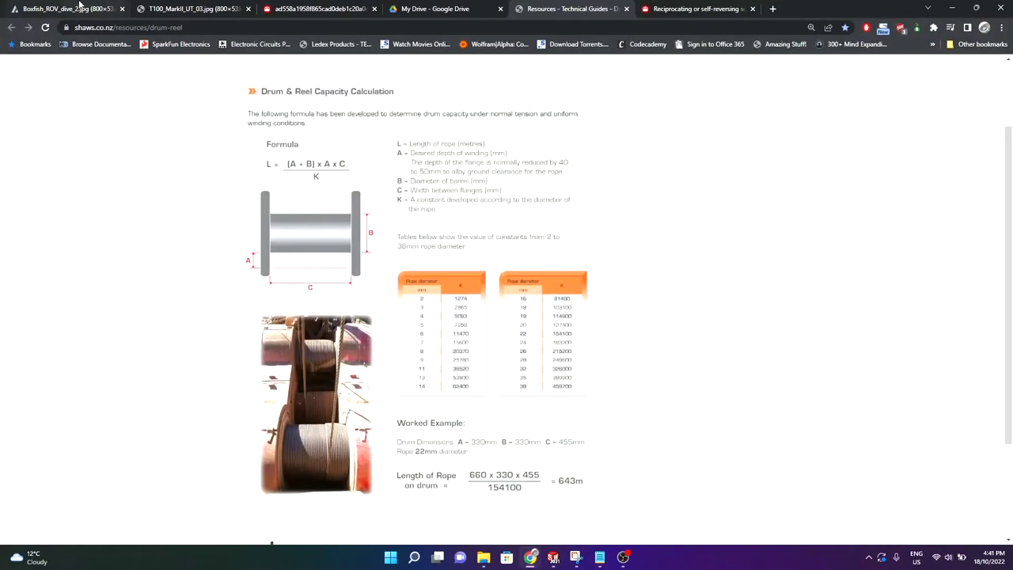
click(68, 6)
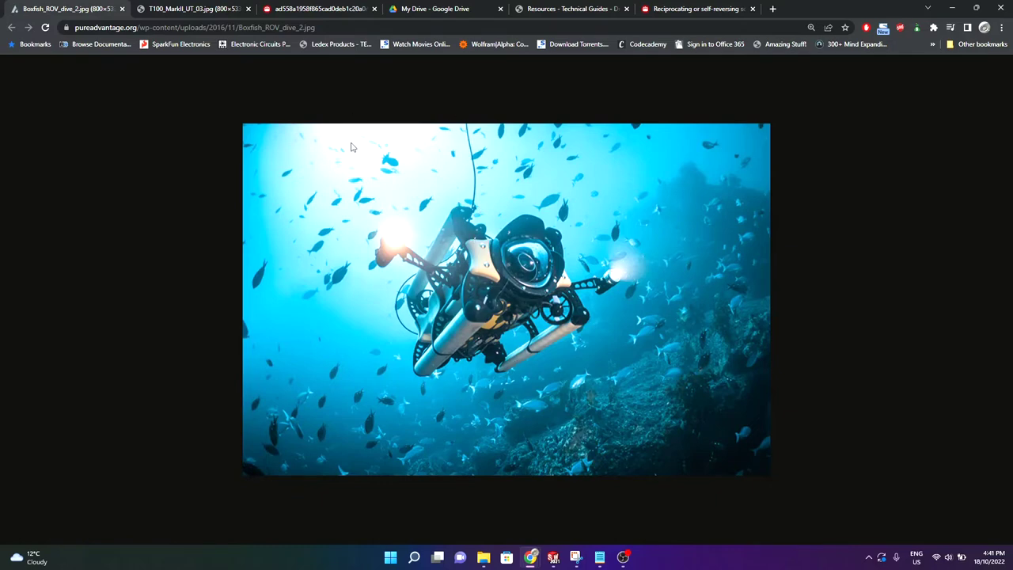
click(190, 9)
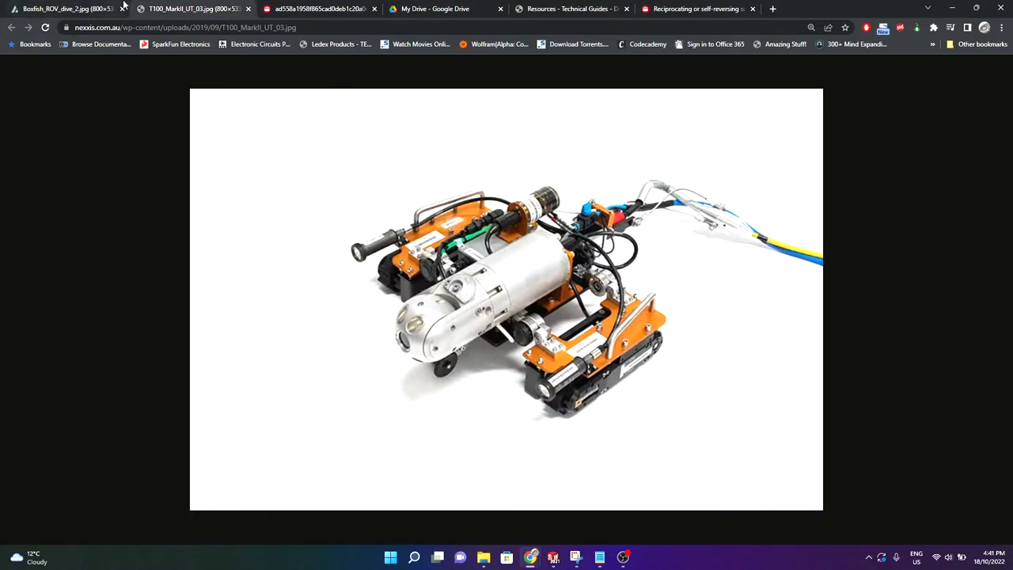
click(76, 6)
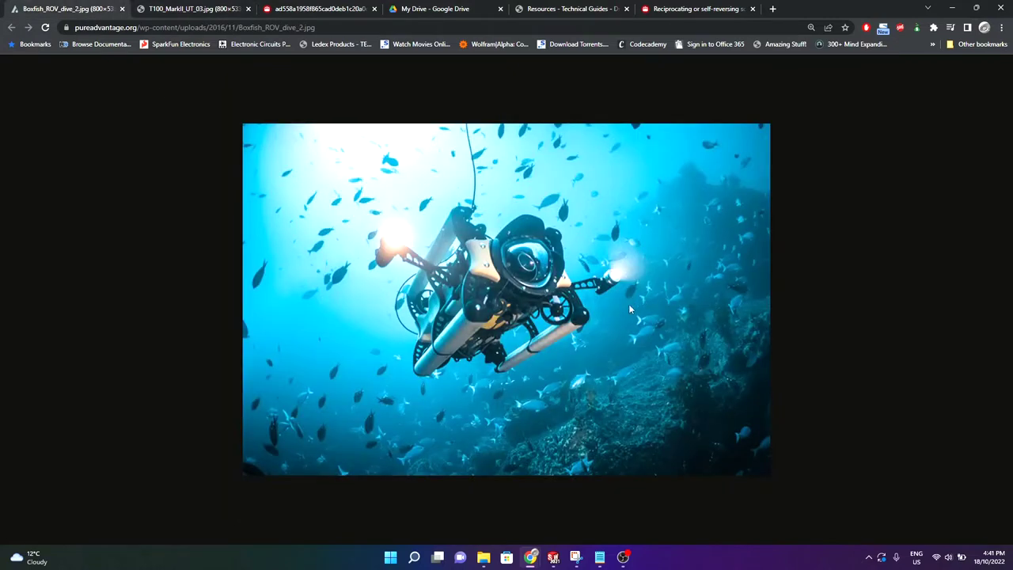
Step: Return to SOLIDWORKS and examine the reel's overall layout around the drum and front support plate
click(954, 14)
scroll(540, 396, up, 2)
scroll(502, 385, down, 1)
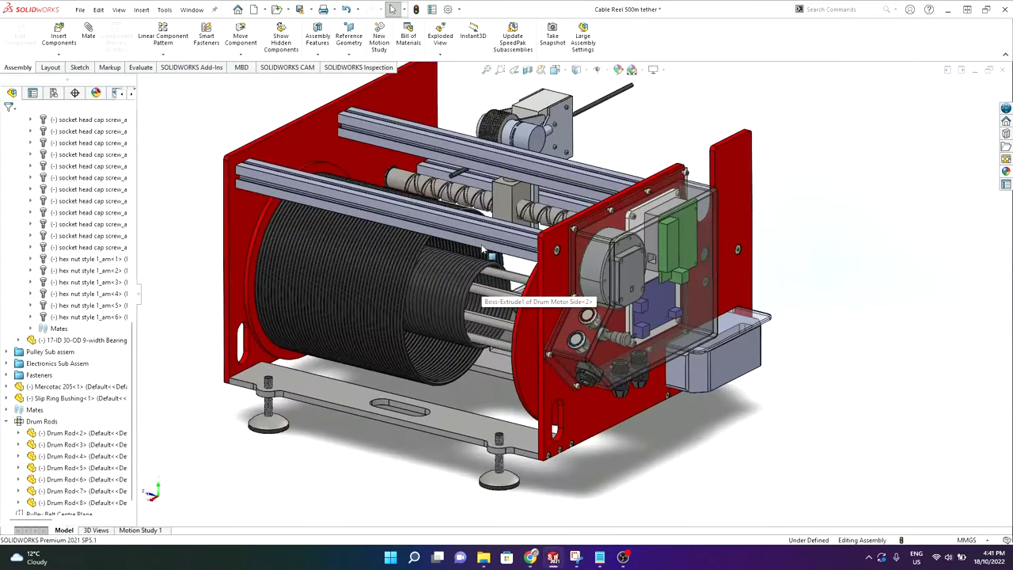
scroll(638, 152, down, 2)
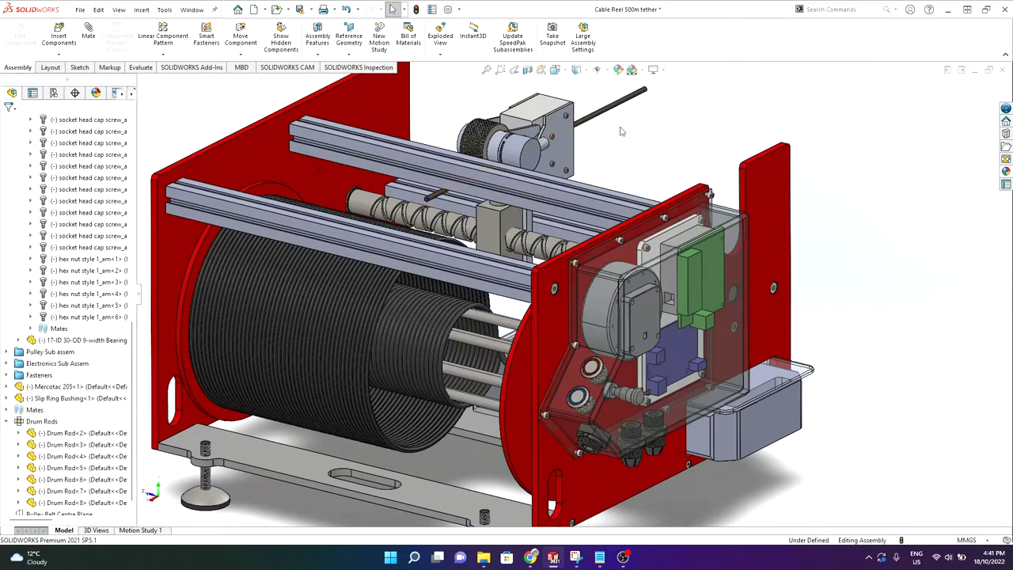
middle_drag(517, 391, 492, 425)
scroll(492, 425, down, 3)
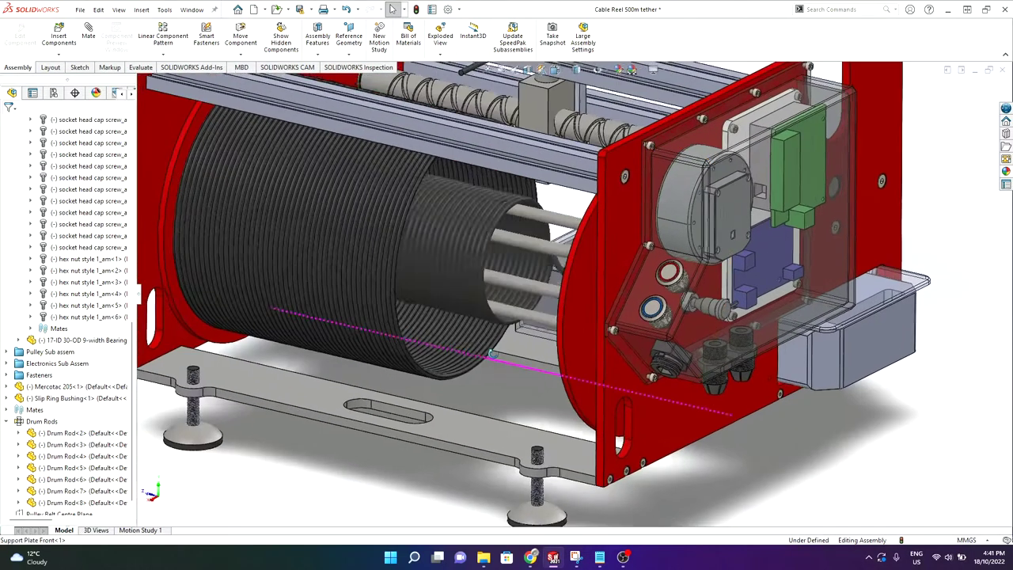
Step: Select the drum flange opposite the motor side to inspect its extent, and clear the selection
middle_drag(493, 355, 513, 368)
scroll(612, 300, up, 2)
scroll(612, 301, down, 1)
scroll(611, 301, down, 2)
mouse_move(558, 281)
middle_down()
mouse_move(594, 315)
mouse_move(587, 282)
mouse_move(539, 283)
middle_up()
scroll(421, 282, up, 4)
scroll(421, 284, down, 4)
click(323, 177)
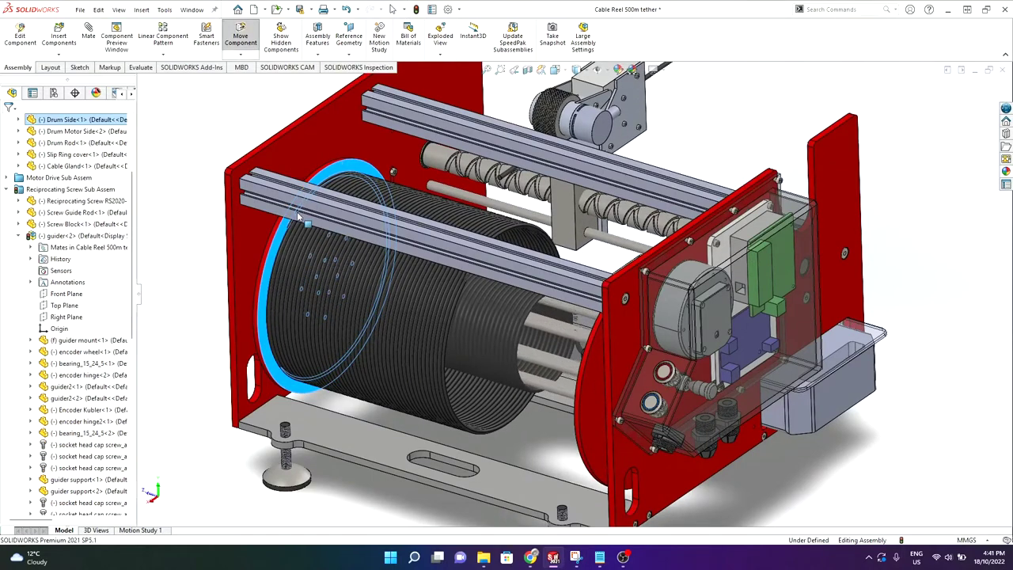
click(531, 448)
Step: Examine the outer cable windings, and select the inner winding layer to compare it, clearing the selection
scroll(481, 353, down, 1)
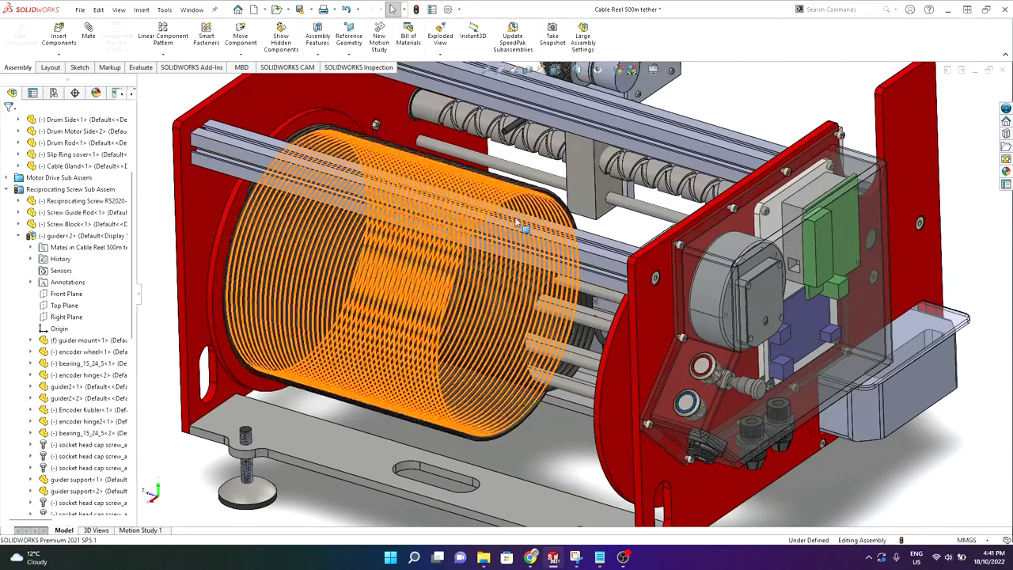
scroll(340, 139, up, 2)
scroll(464, 239, down, 2)
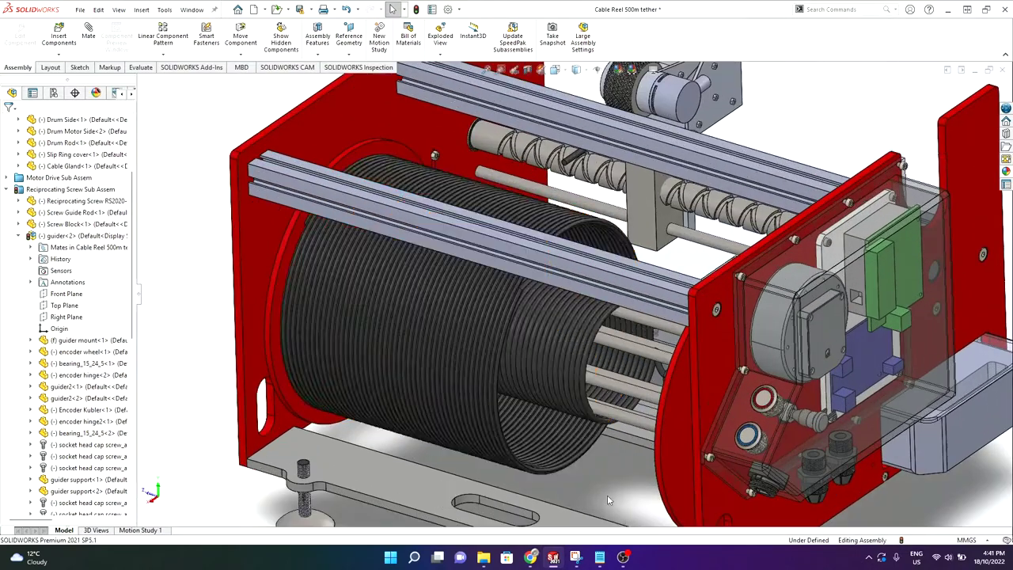
scroll(632, 494, up, 1)
scroll(624, 495, down, 2)
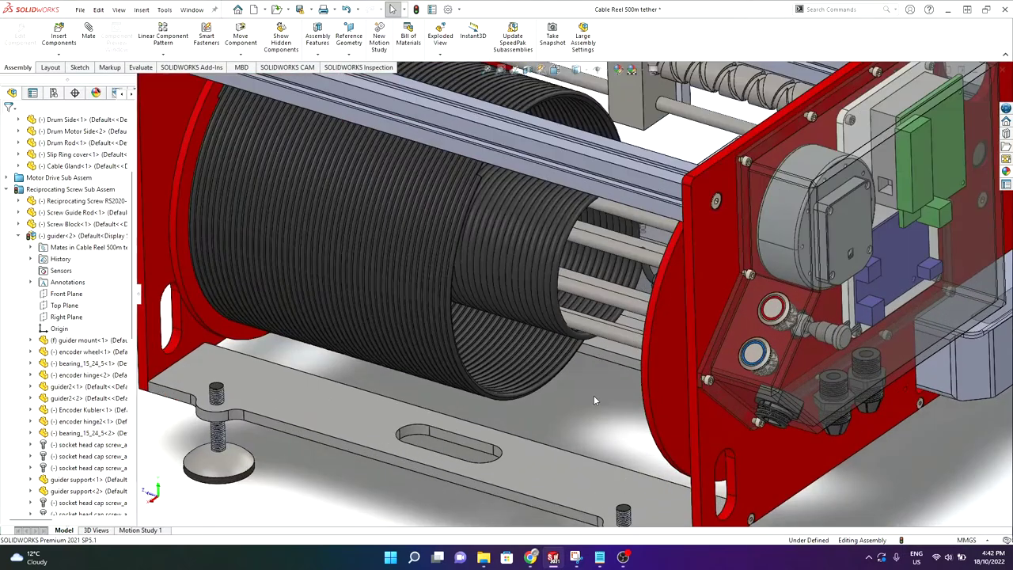
scroll(594, 395, up, 1)
scroll(593, 379, up, 3)
scroll(589, 371, down, 2)
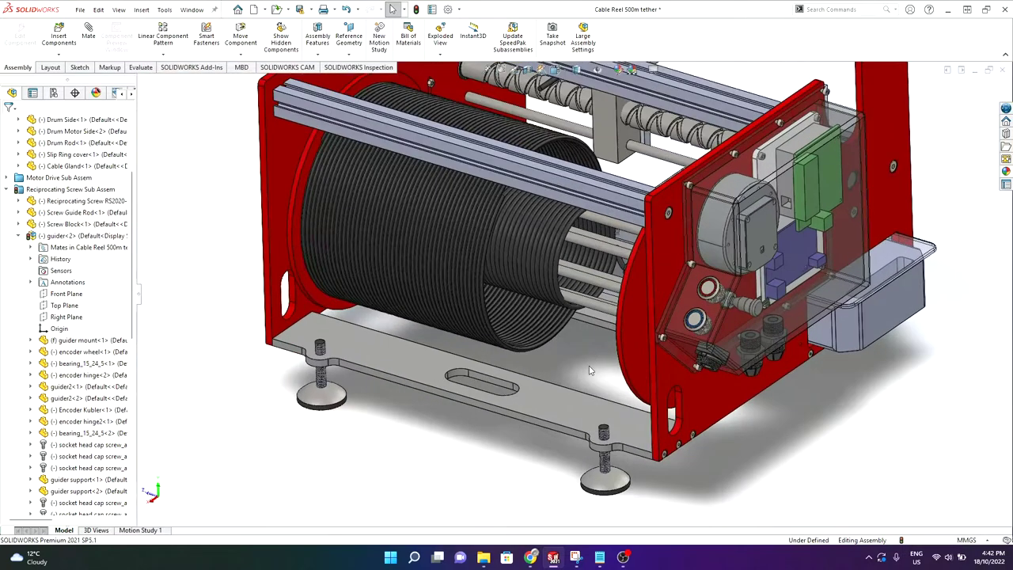
scroll(619, 243, down, 2)
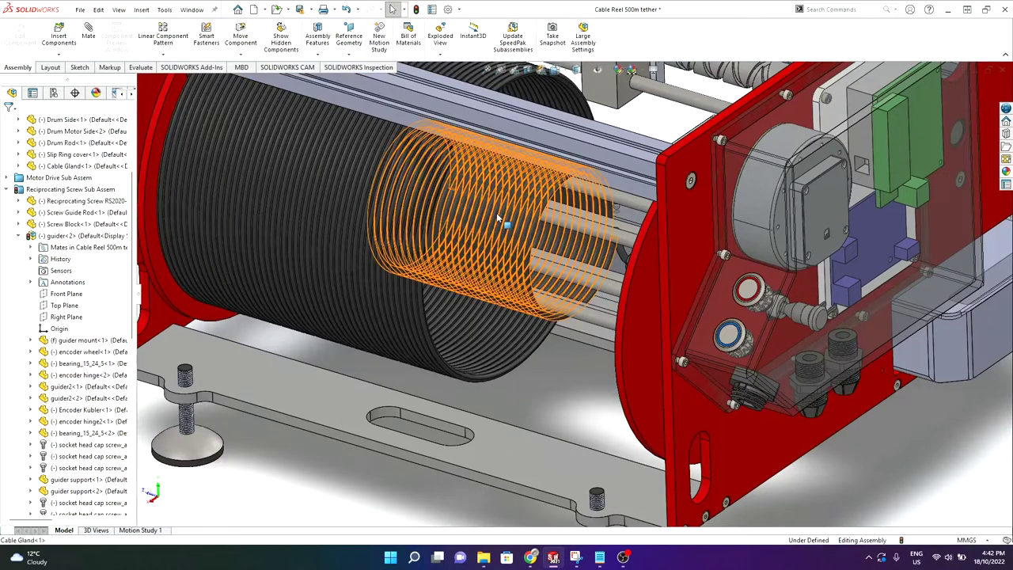
click(490, 219)
click(551, 405)
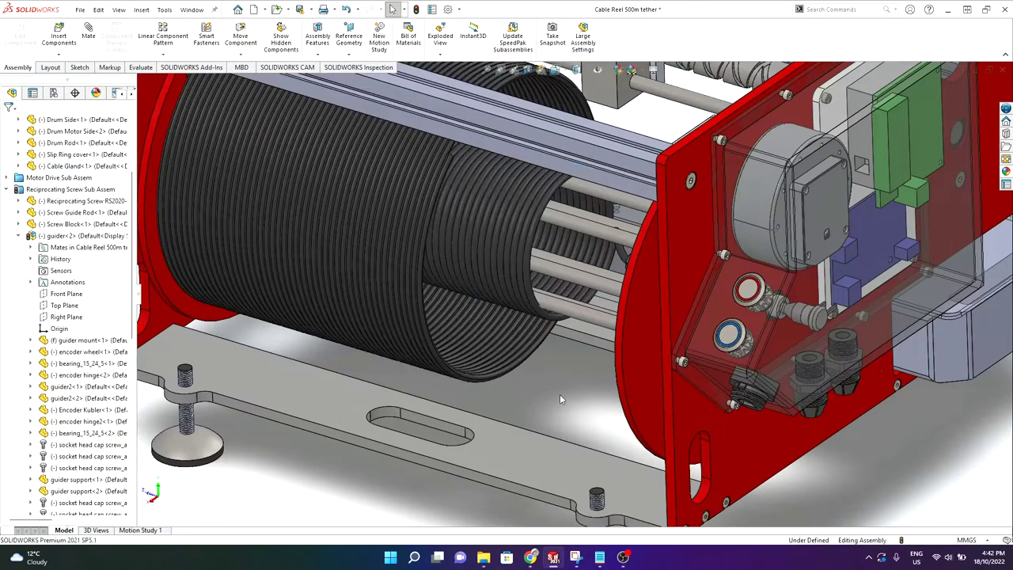
Step: Inspect the drum rods and cable connector between the inner windings and the motor-side flange
scroll(579, 238, up, 1)
scroll(580, 230, down, 2)
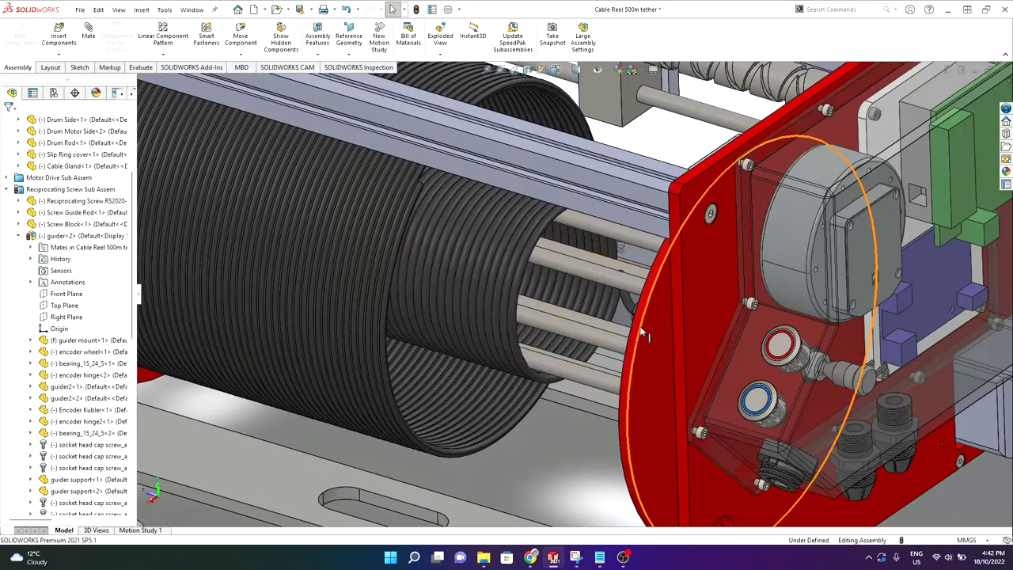
middle_drag(636, 332, 634, 384)
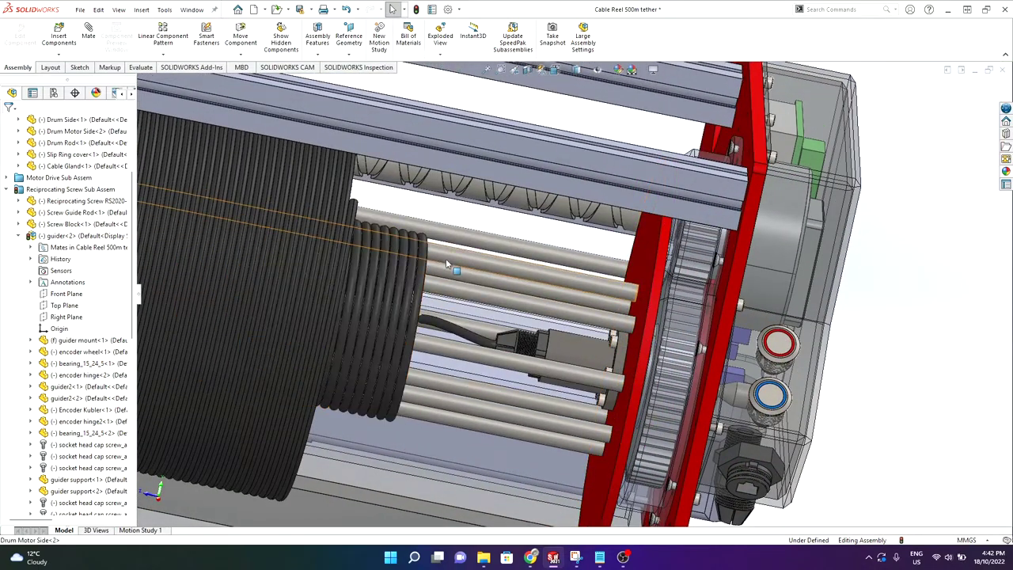
middle_drag(433, 253, 388, 249)
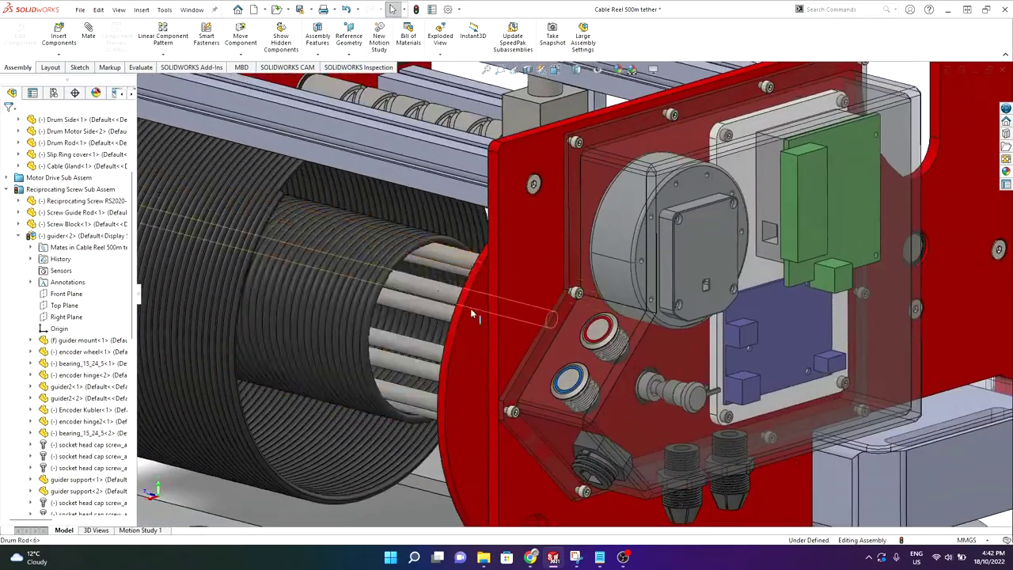
scroll(484, 319, up, 4)
scroll(356, 345, down, 3)
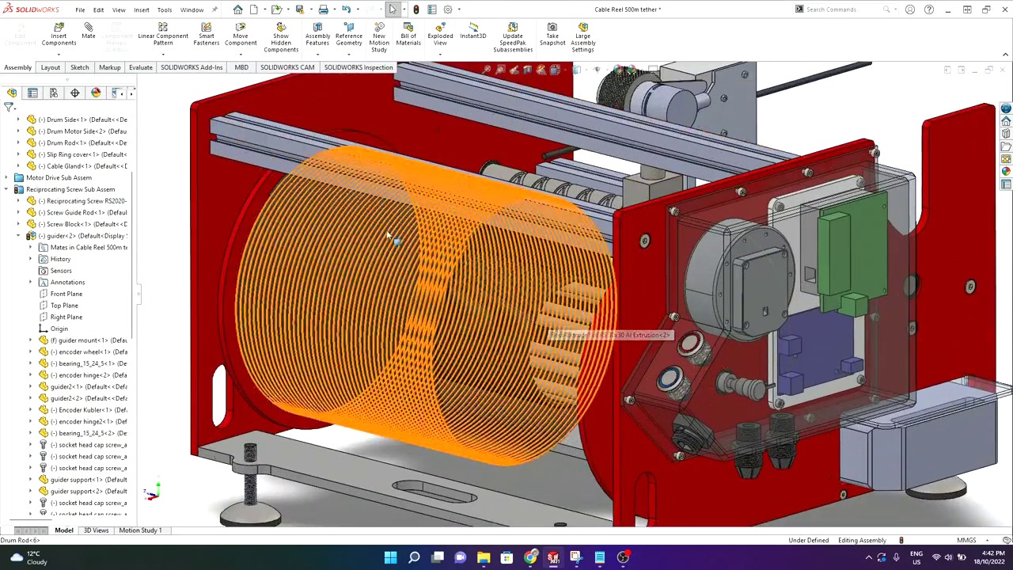
Step: Highlight the Drum Side component to inspect its flange and attached cable winding, and clear the selection
key(Tab)
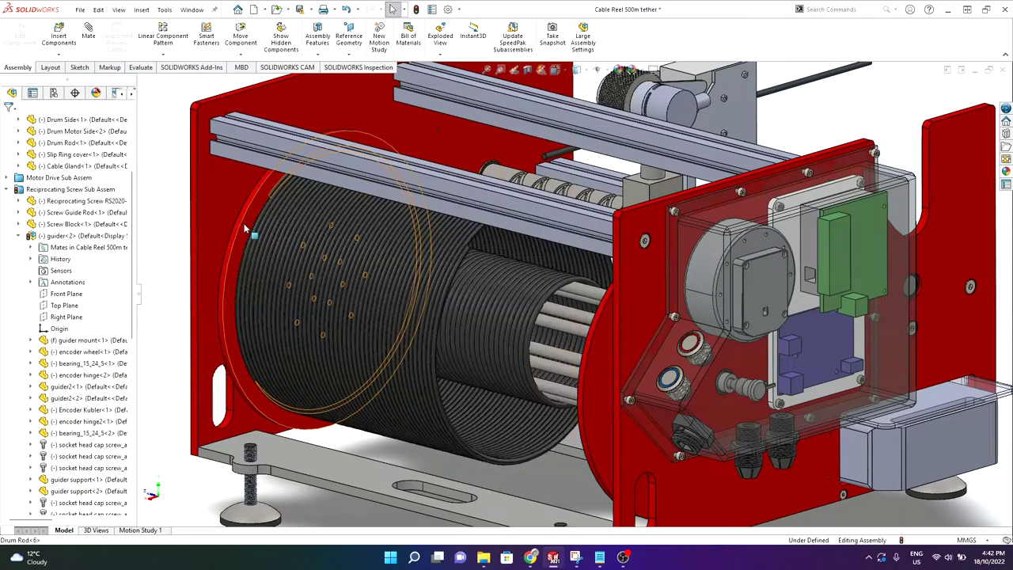
click(250, 257)
key(shift+Tab)
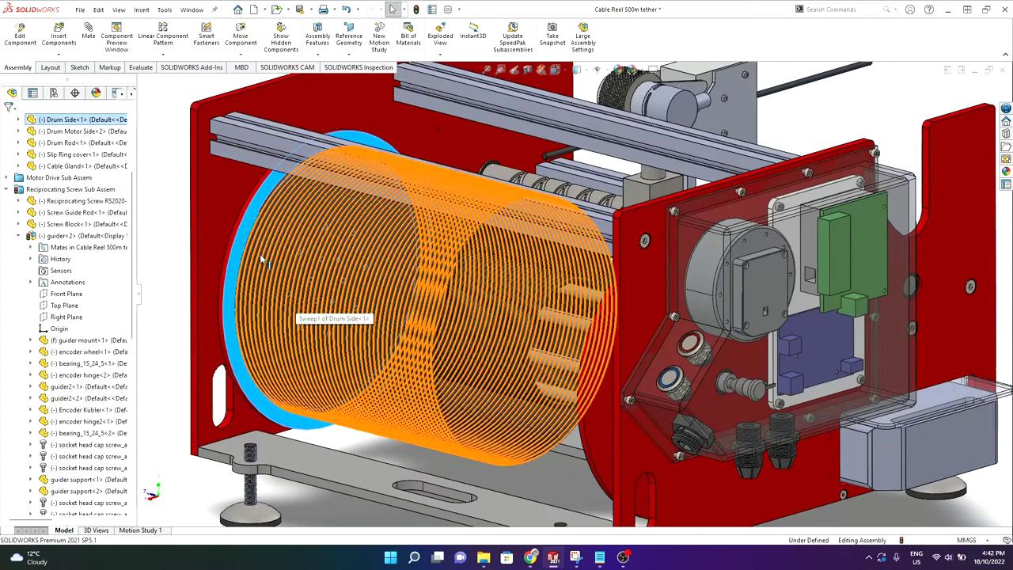
key(Tab)
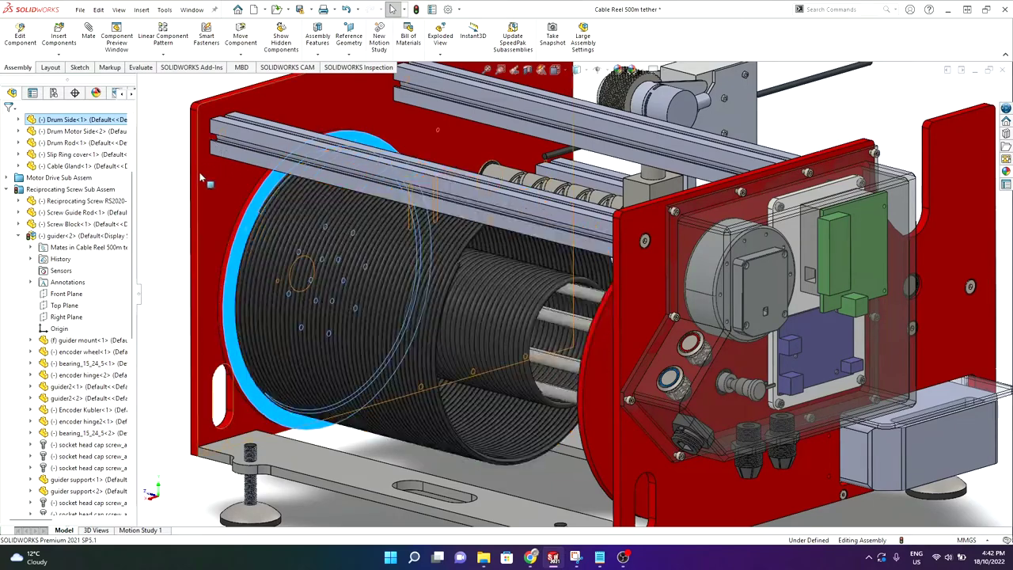
click(176, 201)
Step: Hide the Drum Motor Side flange to expose the drive gears behind the drum rods
middle_drag(673, 364, 768, 369)
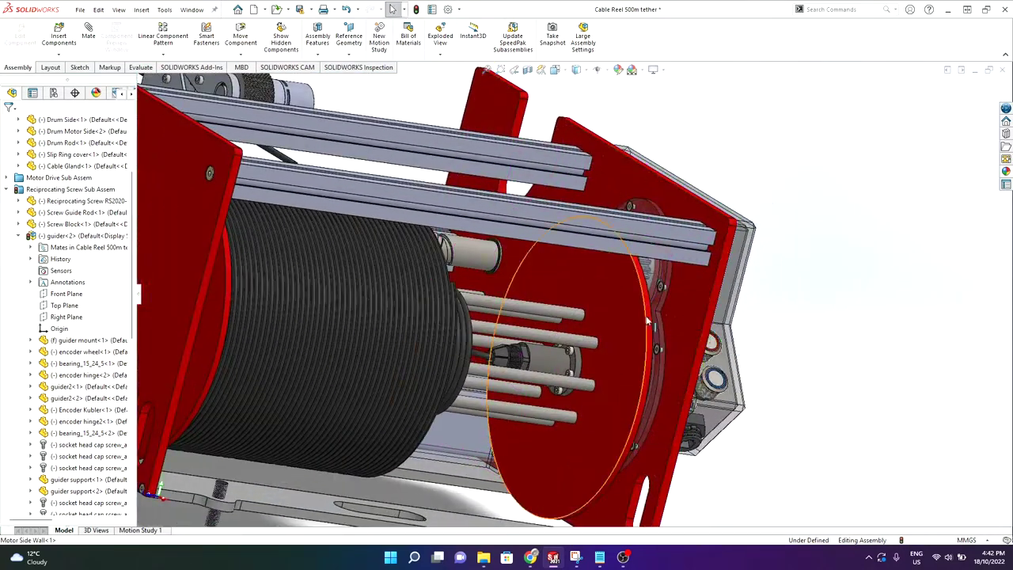
scroll(625, 341, down, 3)
scroll(621, 350, down, 1)
scroll(622, 350, up, 3)
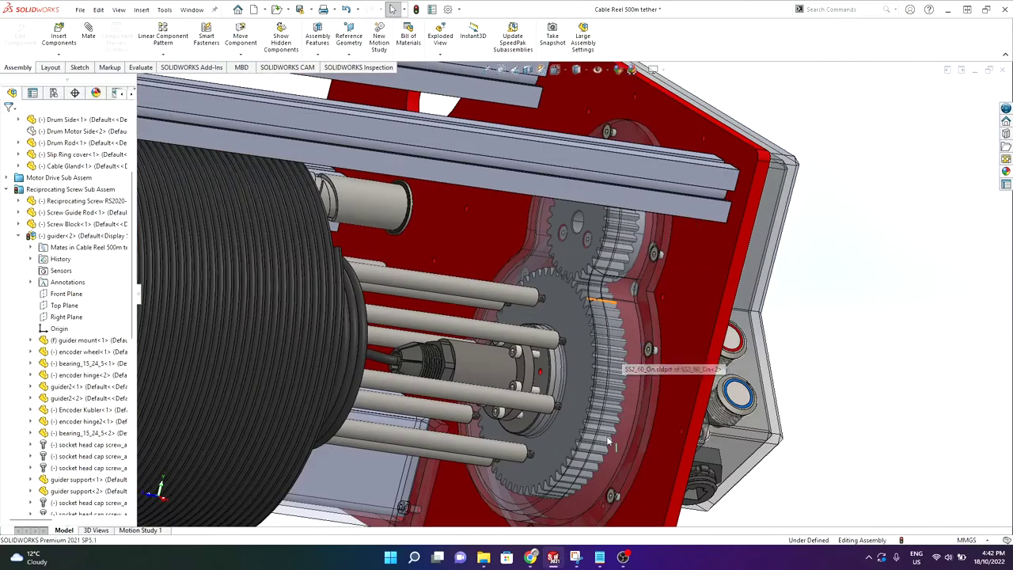
Step: Hide the Gears Cover around the two drive gears on the motor side wall
scroll(592, 483, up, 2)
middle_drag(592, 482, 667, 139)
click(668, 139)
scroll(662, 145, down, 4)
middle_drag(603, 244, 525, 222)
Step: Select the small SS2_30 gear and examine how it meshes with the large drum gear
click(468, 208)
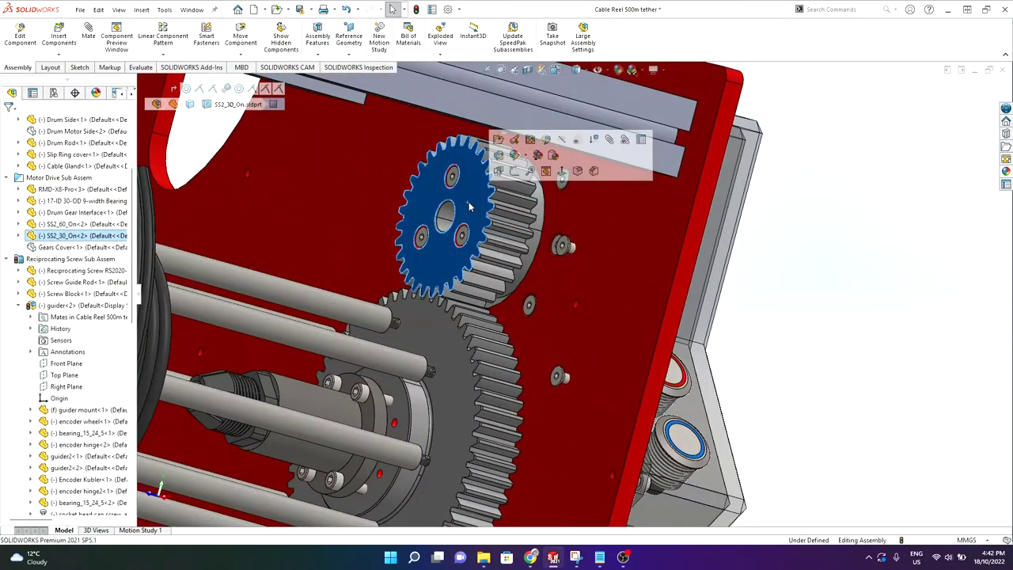
scroll(475, 250, up, 1)
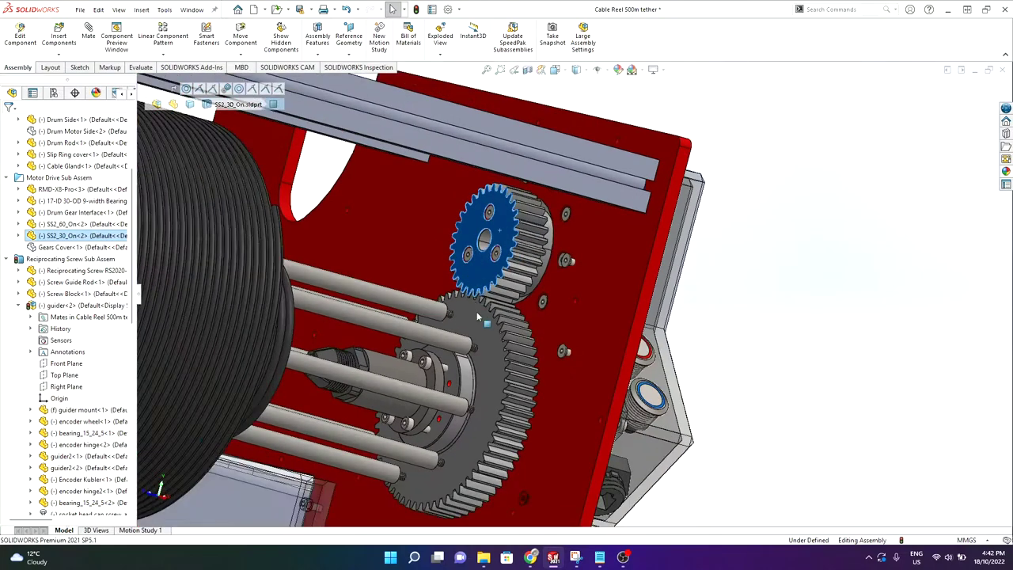
scroll(477, 317, down, 2)
middle_drag(446, 328, 467, 355)
scroll(468, 355, up, 2)
scroll(500, 349, down, 2)
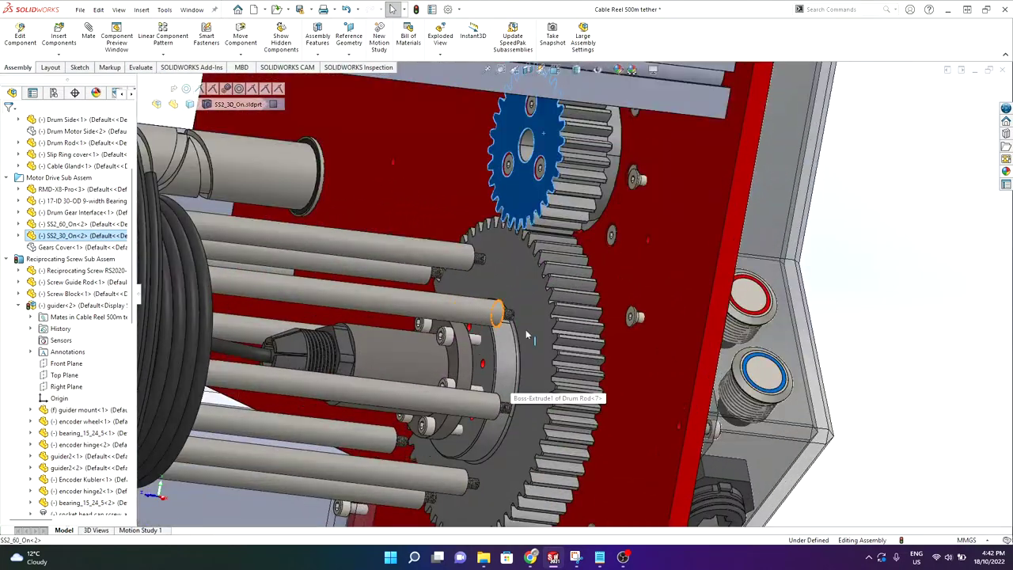
Step: Select the large SS2_60 gear to inspect its connection to the drum rods, and clear the selection
click(525, 348)
scroll(527, 352, up, 1)
middle_drag(533, 327, 573, 187)
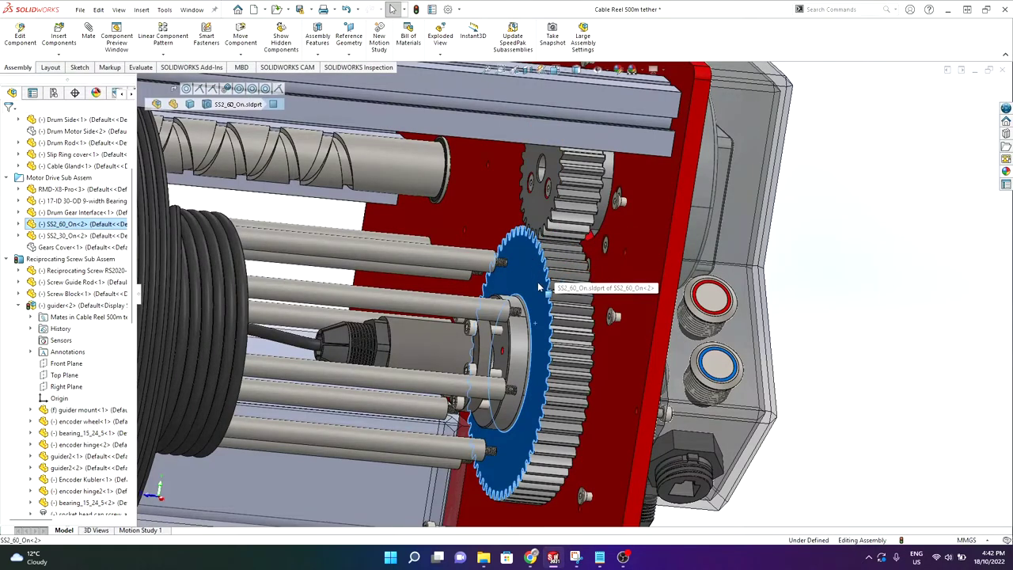
scroll(521, 299, up, 1)
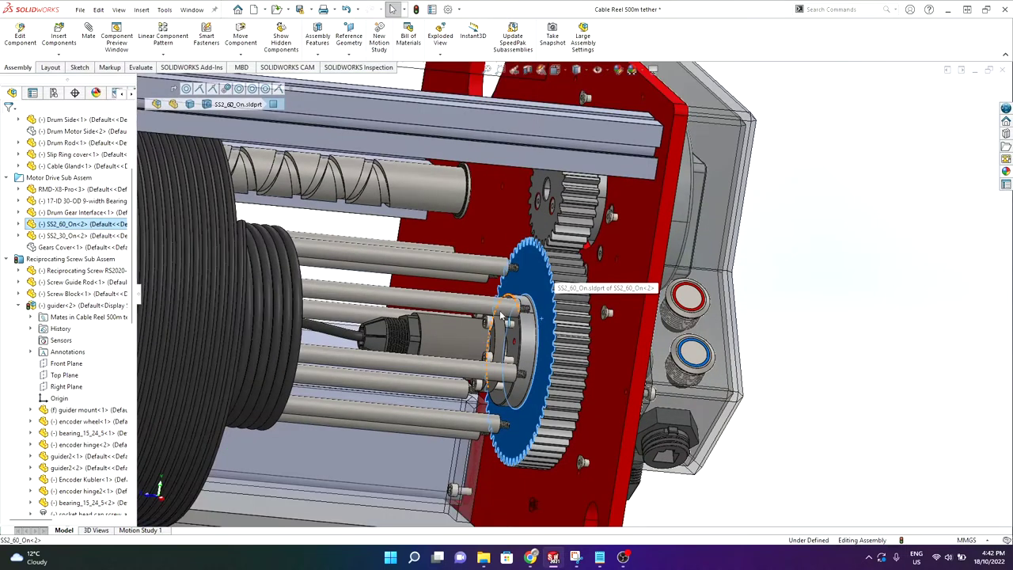
click(803, 326)
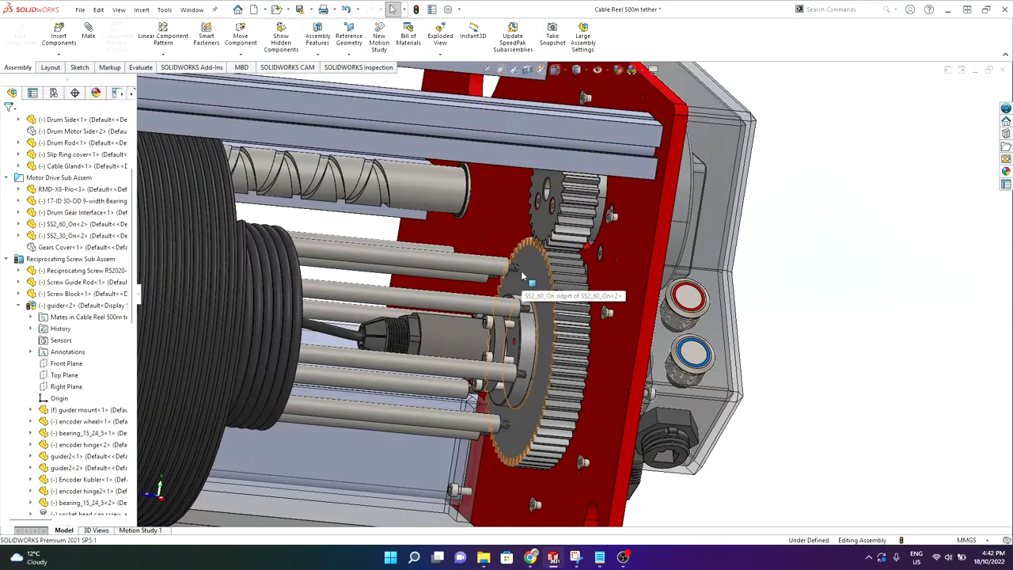
Step: Undo hiding the Gears Cover over the two drive gears
key(ctrl+z)
click(901, 247)
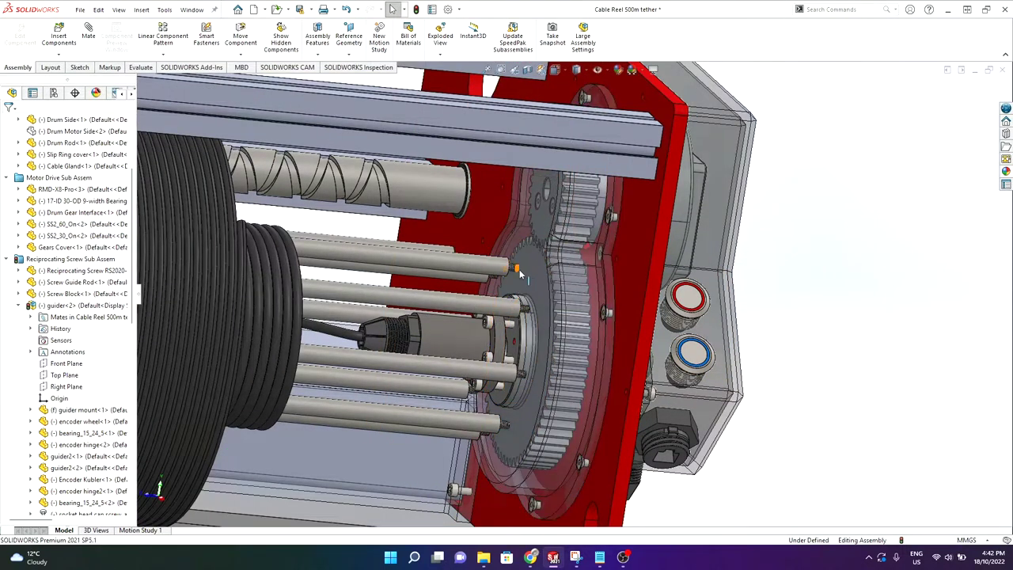
Step: Hide the Slip Ring cover beside the cable gland and show the Drum Motor Side flange again
scroll(520, 312, up, 1)
scroll(515, 321, down, 2)
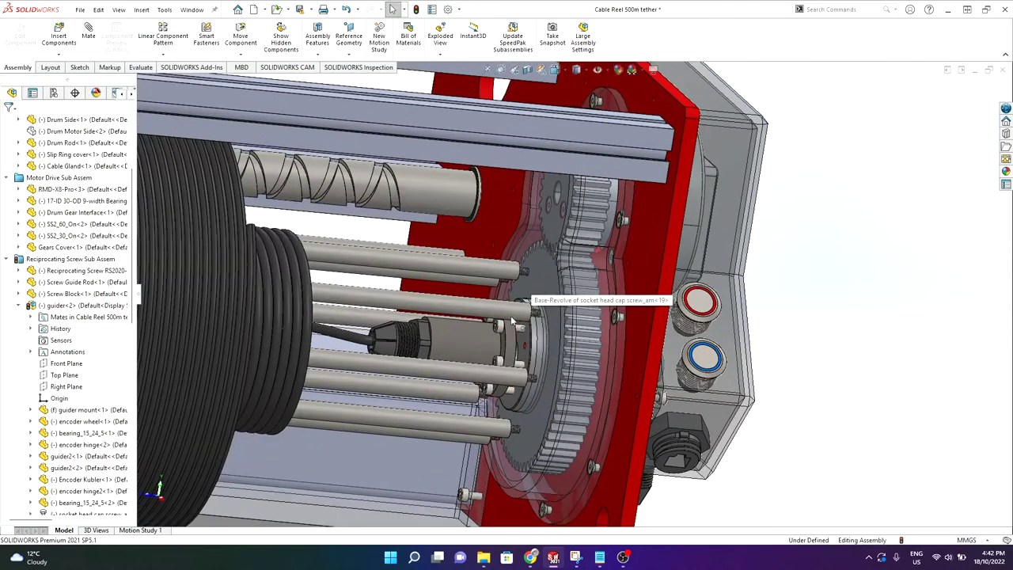
key(Tab)
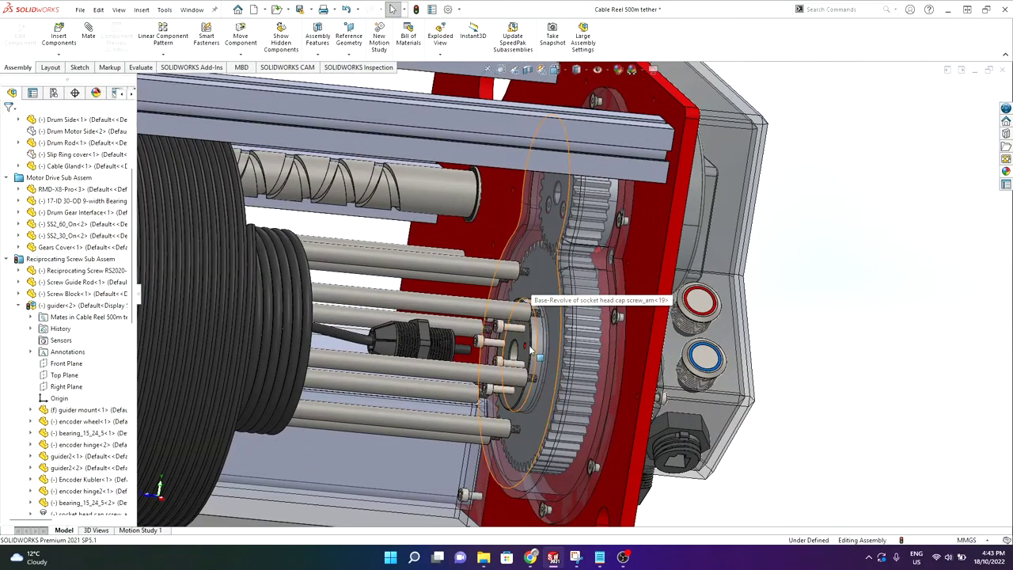
key(Tab)
middle_drag(532, 351, 625, 331)
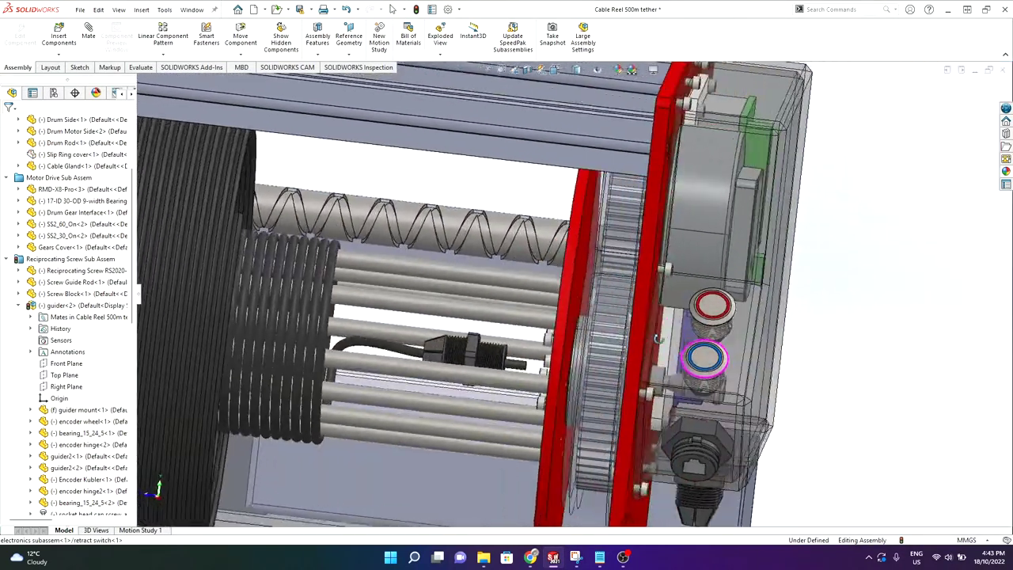
Step: Select the Mercotac 205 slip ring inside the electronics enclosure and examine how it sits in the motor side wall
middle_drag(659, 339, 542, 356)
scroll(714, 380, up, 2)
scroll(715, 378, down, 2)
scroll(725, 359, down, 5)
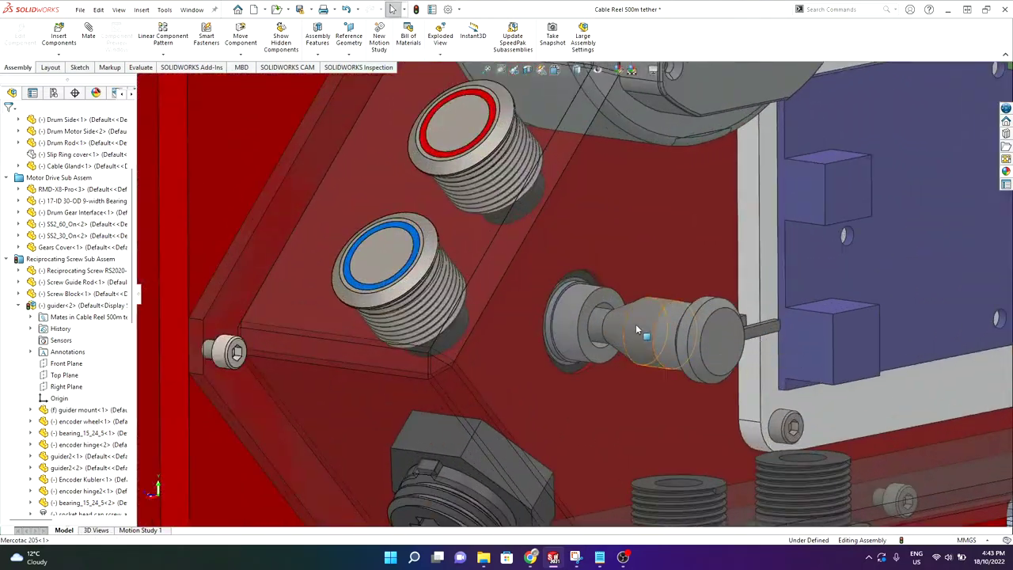
click(637, 331)
scroll(659, 342, up, 1)
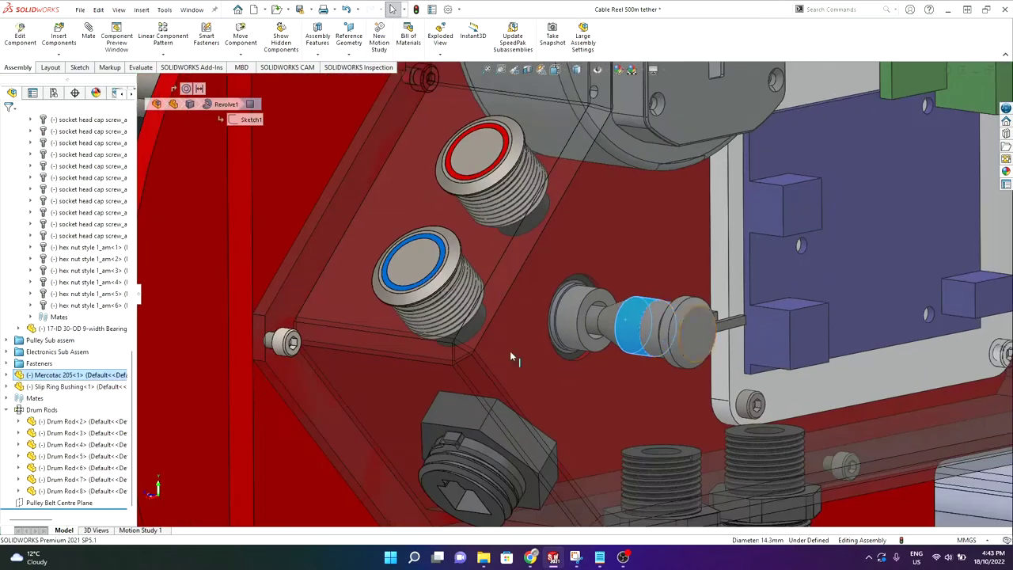
scroll(663, 386, up, 3)
scroll(656, 274, down, 2)
scroll(673, 284, down, 2)
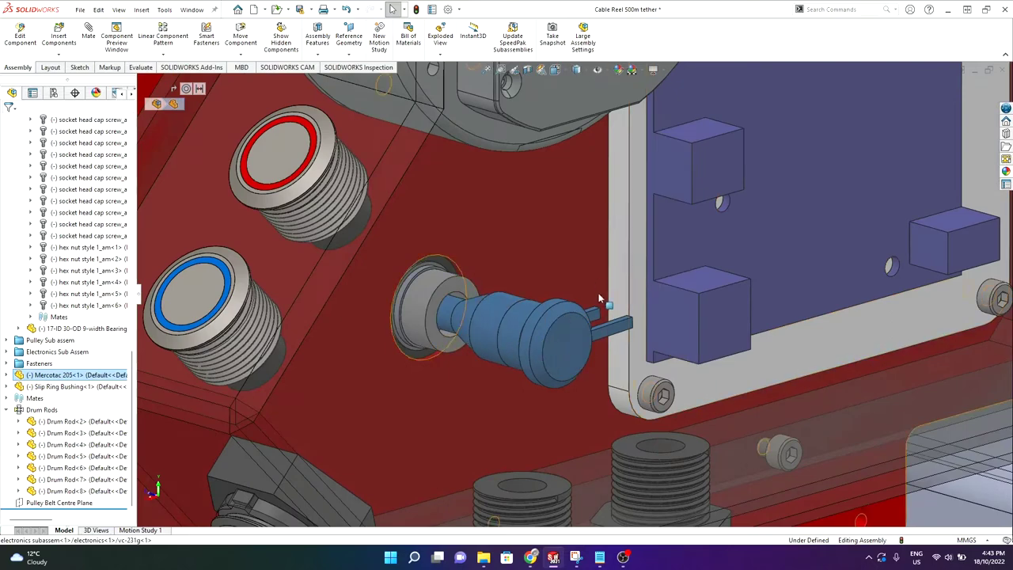
scroll(505, 330, up, 2)
scroll(544, 294, down, 3)
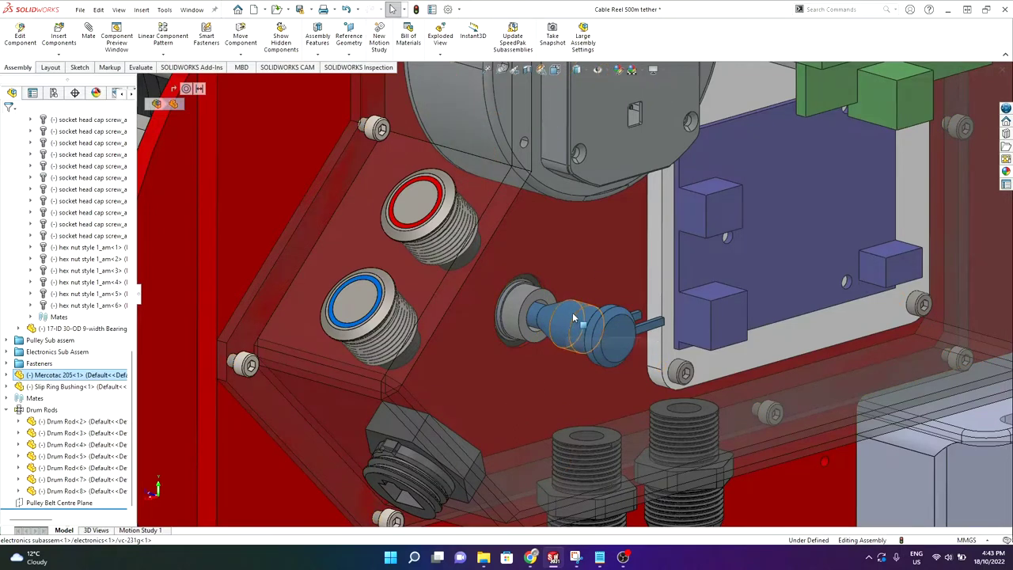
middle_drag(574, 317, 558, 312)
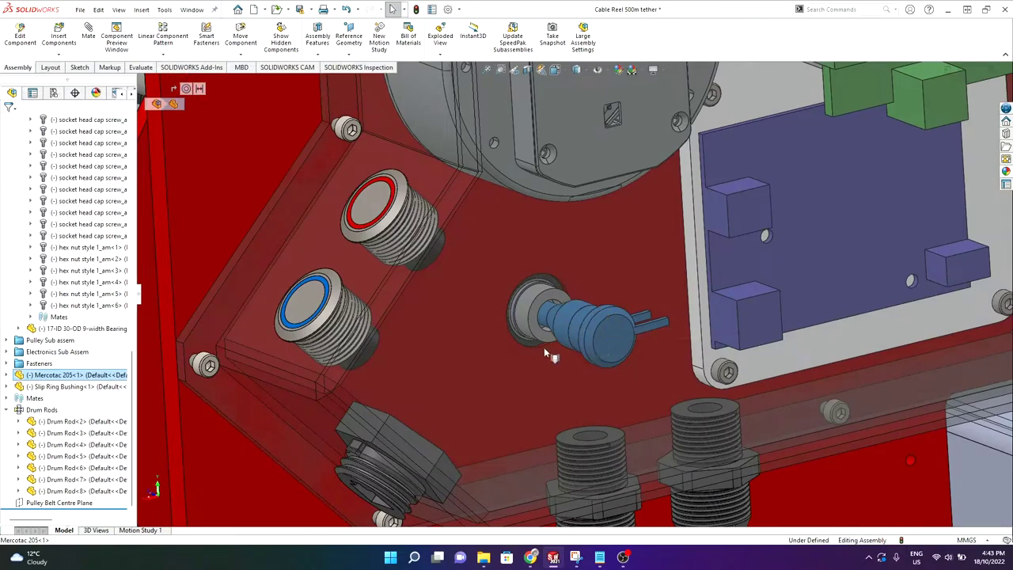
Step: Hide the Drum Motor Side flange and inspect the central bore between the cable gland and the slip ring
middle_drag(548, 304, 648, 306)
key(Tab)
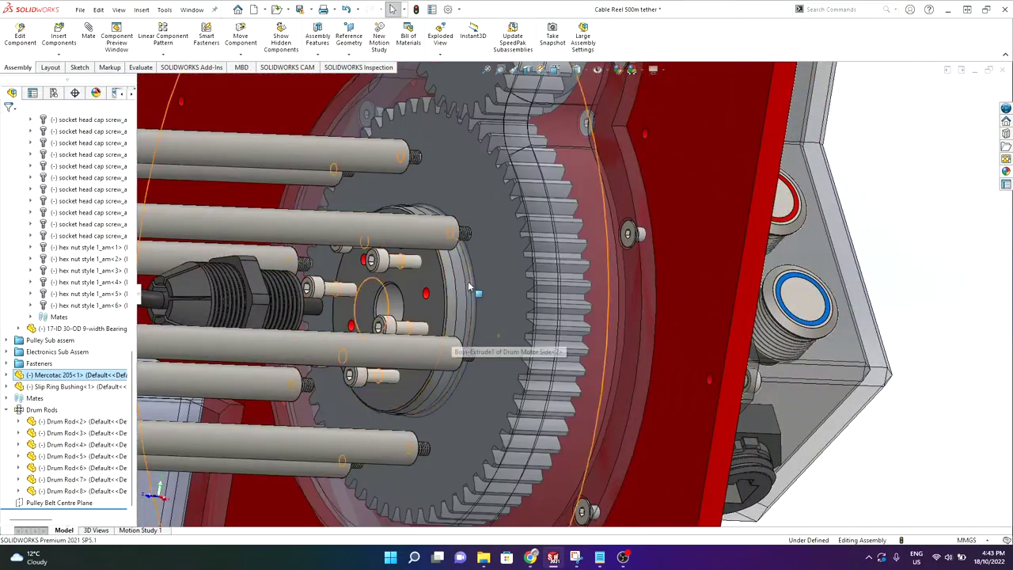
scroll(459, 283, down, 1)
key(Tab)
middle_drag(418, 309, 388, 326)
key(shift+Tab)
scroll(433, 310, up, 1)
scroll(417, 311, down, 1)
click(422, 311)
scroll(389, 327, up, 1)
scroll(455, 308, down, 1)
Step: Show the Drum Motor Side flange and the Slip Ring cover again around the cable gland
key(shift+Tab)
key(Escape)
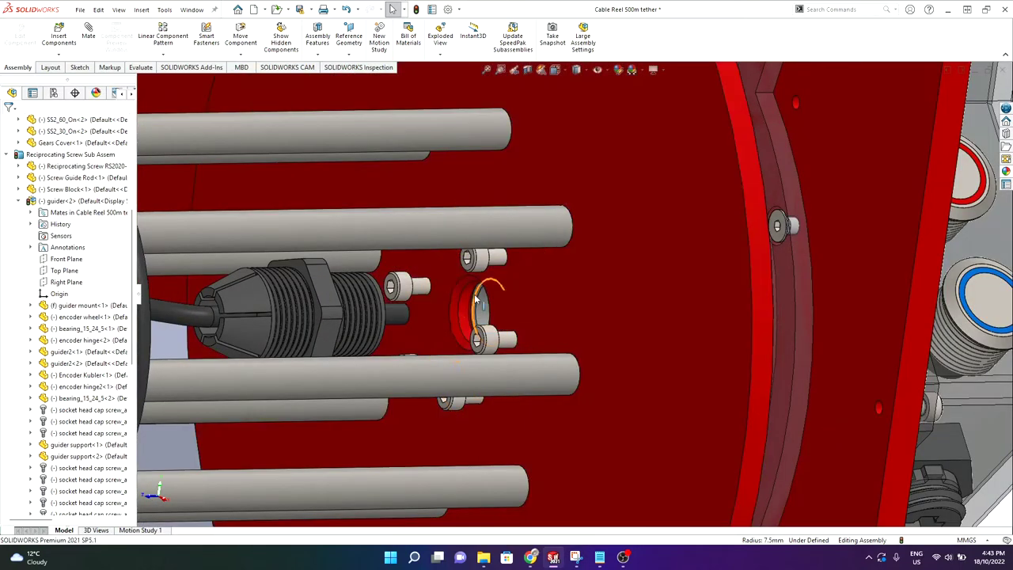
key(shift+Tab)
scroll(435, 317, up, 2)
middle_drag(380, 315, 347, 304)
scroll(398, 300, down, 2)
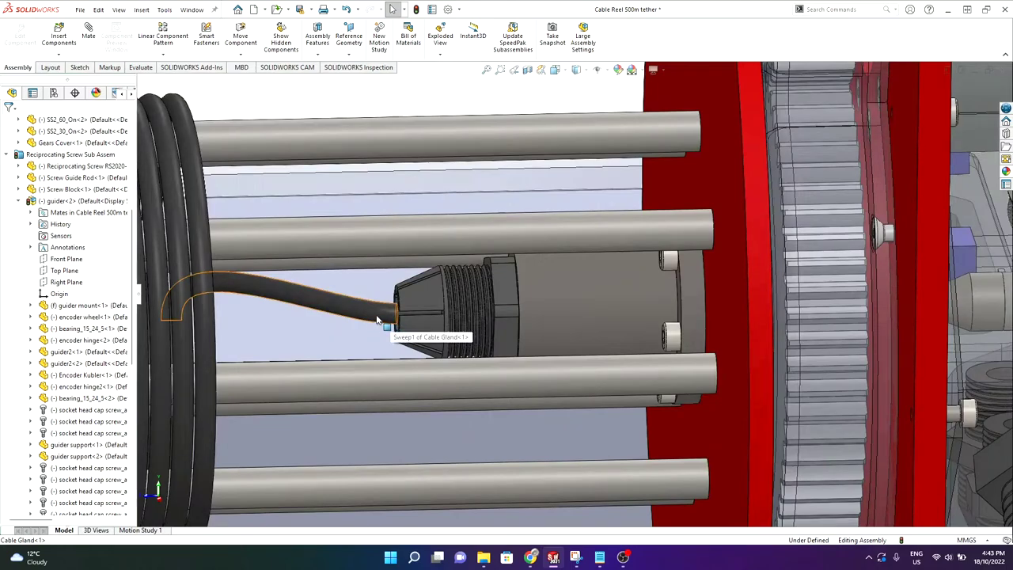
Step: Select the inner cable winding, examine how the tether runs from the gland onto the drum rods, and clear the selection
scroll(405, 300, up, 3)
scroll(403, 300, down, 6)
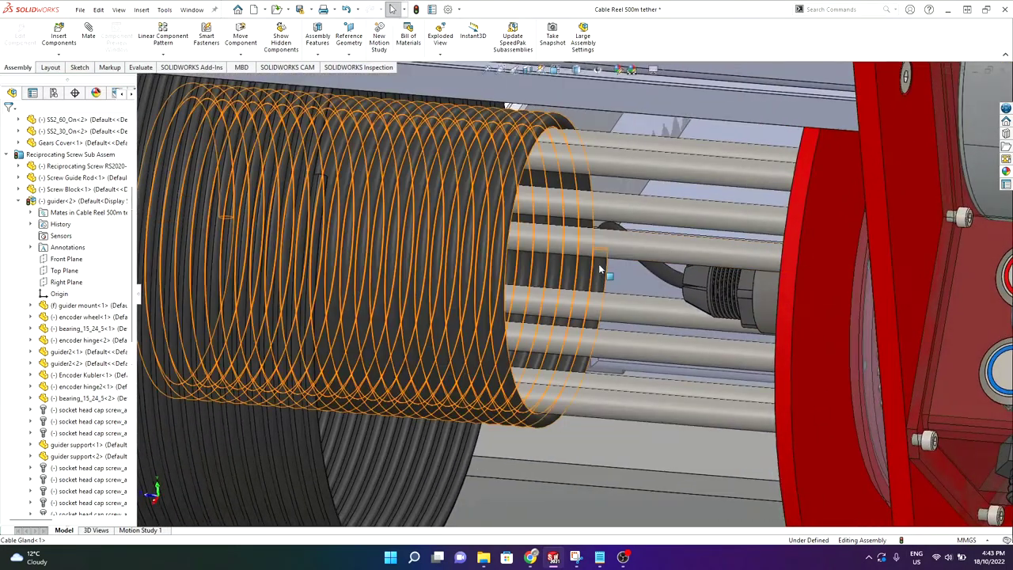
click(543, 270)
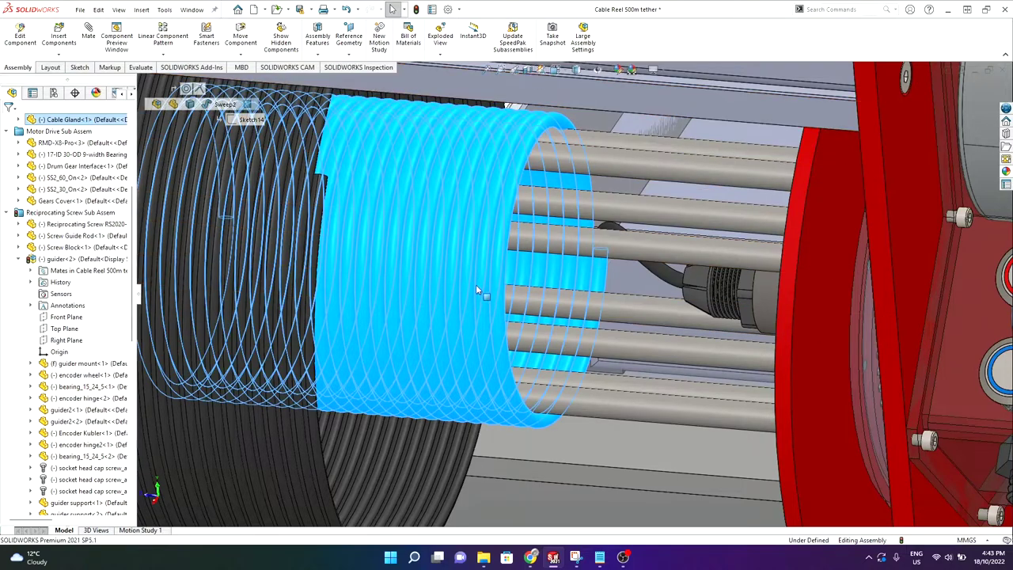
scroll(507, 245, up, 3)
click(567, 421)
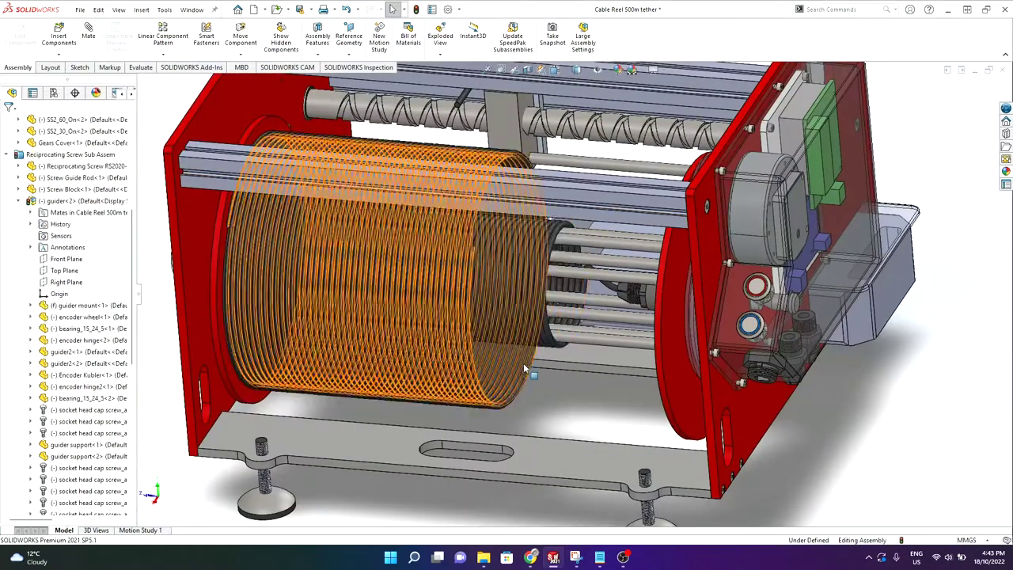
scroll(613, 388, up, 2)
scroll(257, 299, down, 1)
scroll(273, 299, up, 2)
scroll(364, 298, down, 2)
Step: Hide the outer cable winding and the Drum Side flange at the pulley end of the drum
key(Tab)
key(Tab)
scroll(507, 295, down, 4)
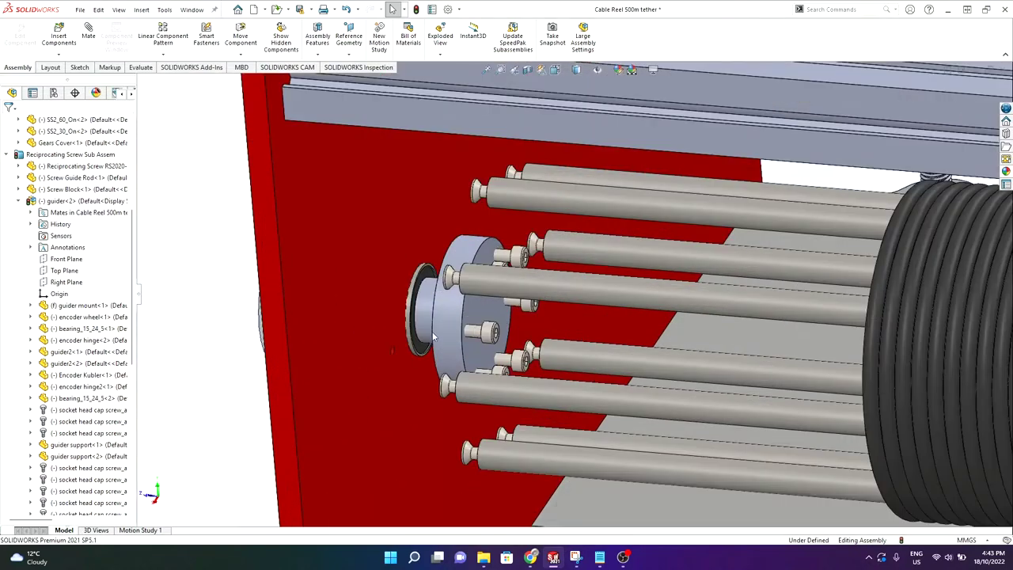
Step: Hide the Pulley Side Wall and inspect the 17-ID 30-OD bearing on the drum bearing interface
key(Tab)
scroll(412, 299, down, 3)
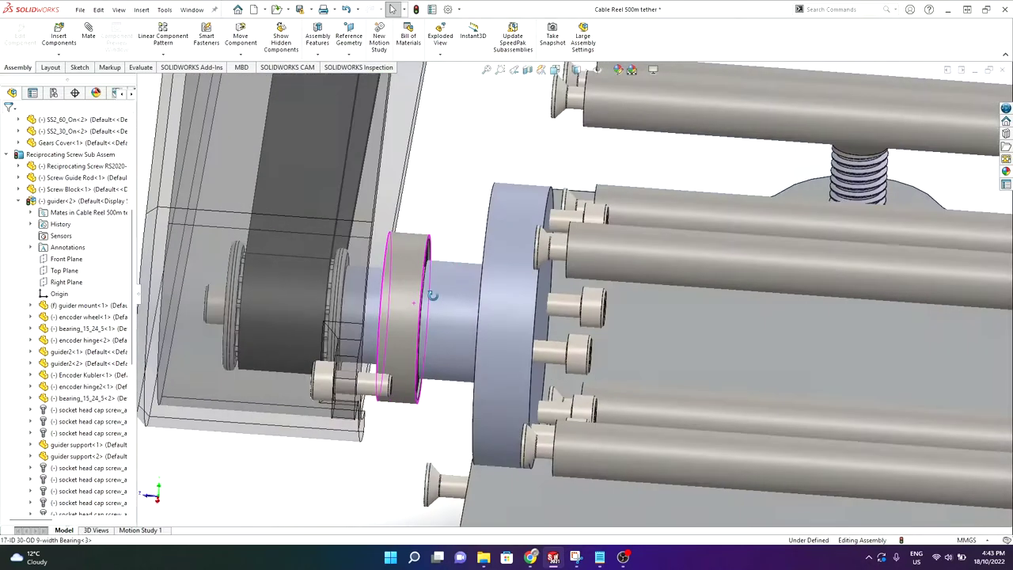
click(403, 302)
middle_drag(403, 302, 386, 307)
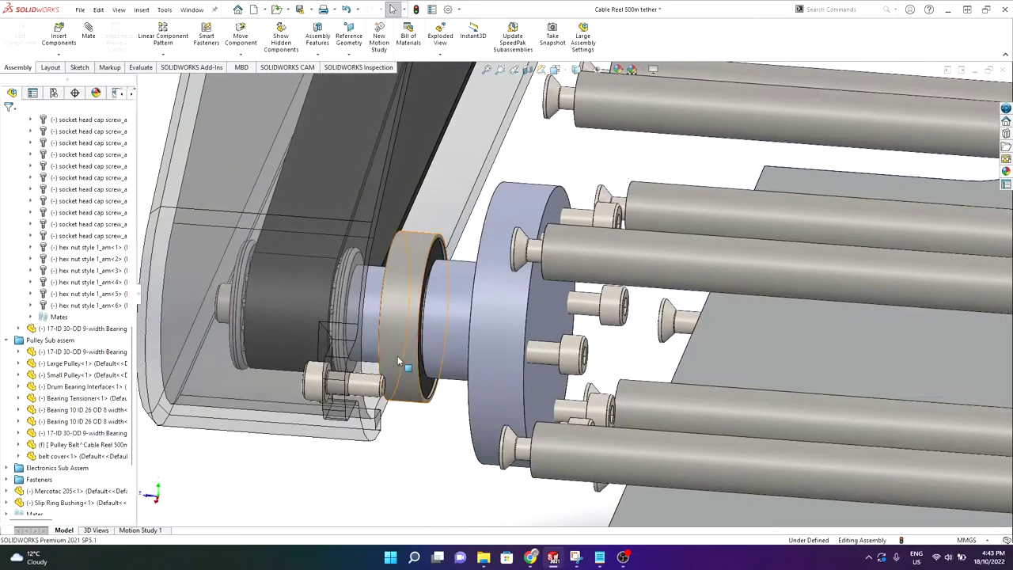
Step: Show the Pulley Side Wall again and examine the belt drive from the small drum pulley past the tensioner to the large pulley
key(shift+Tab)
scroll(397, 357, up, 5)
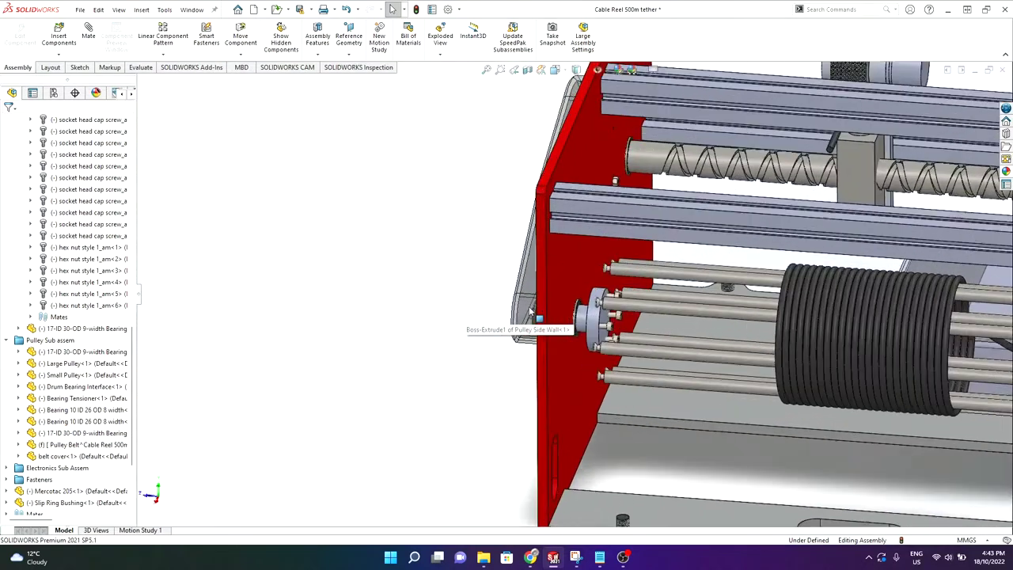
middle_drag(530, 312, 586, 319)
scroll(589, 321, down, 5)
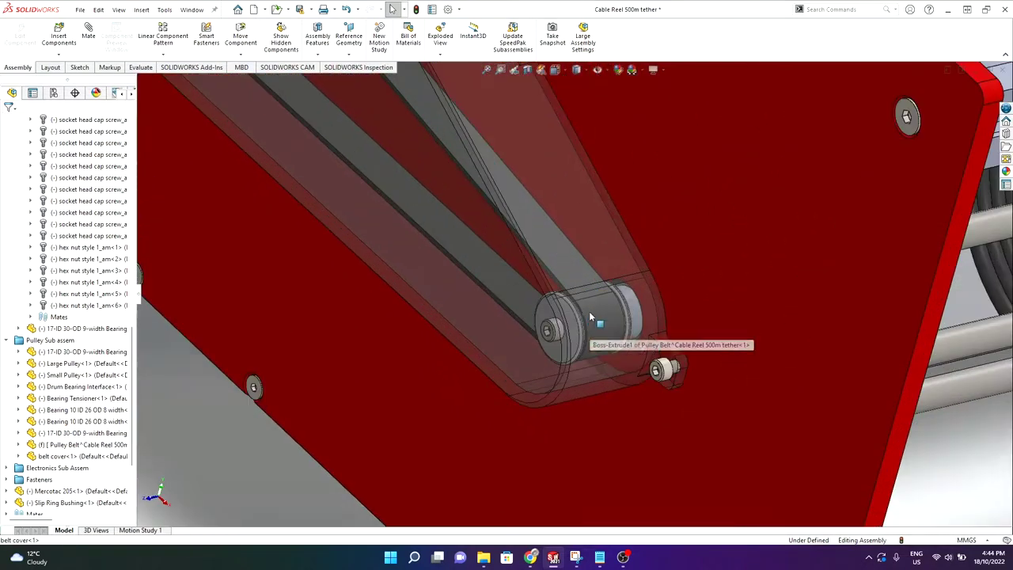
scroll(567, 283, up, 5)
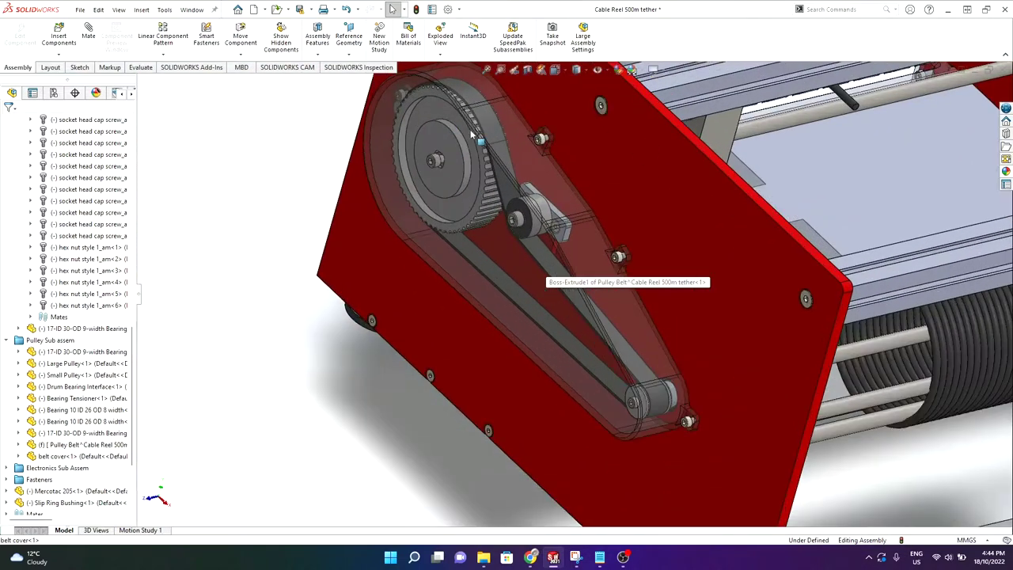
scroll(554, 283, up, 5)
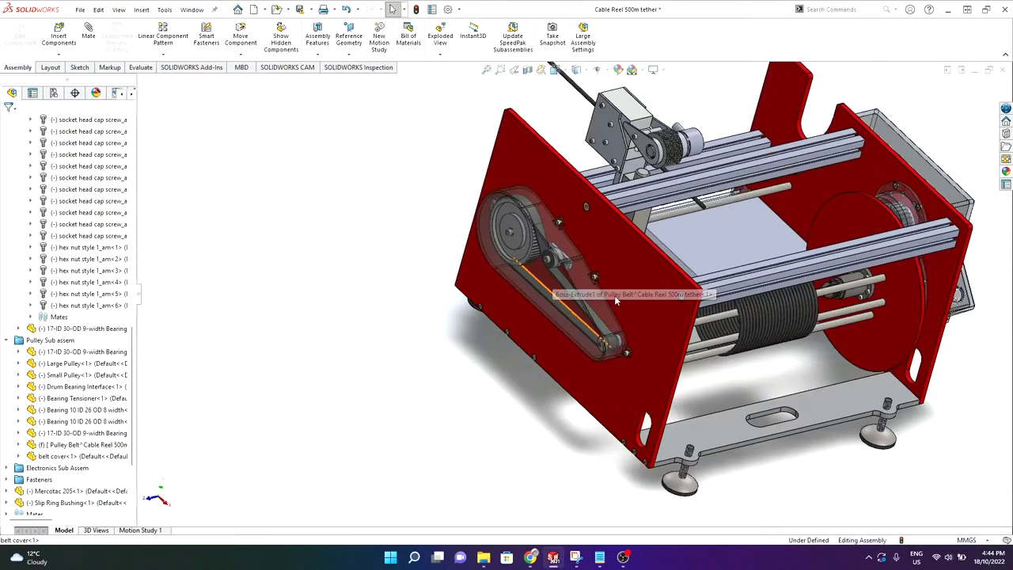
middle_drag(616, 292, 638, 276)
scroll(527, 253, down, 5)
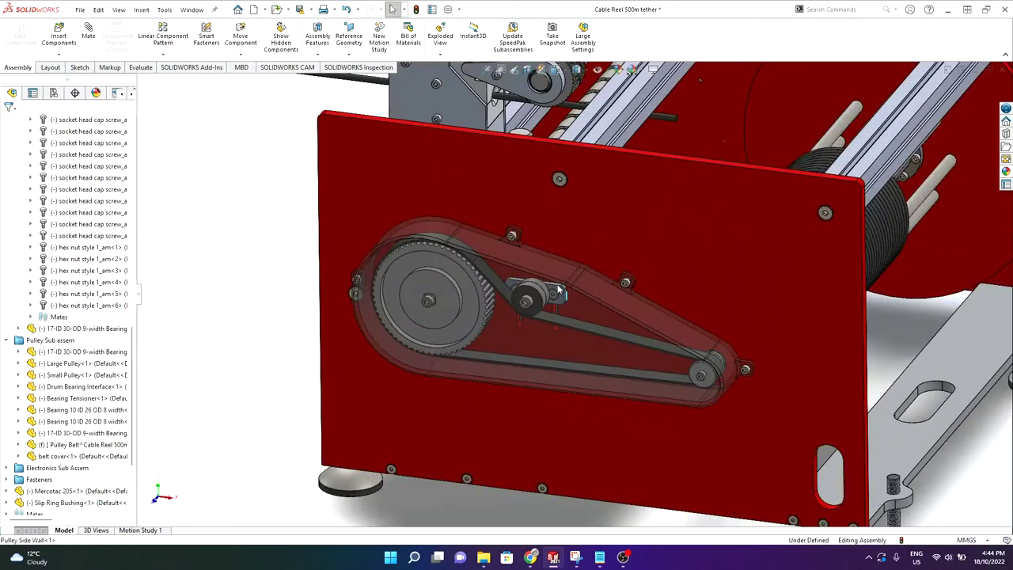
scroll(607, 291, up, 3)
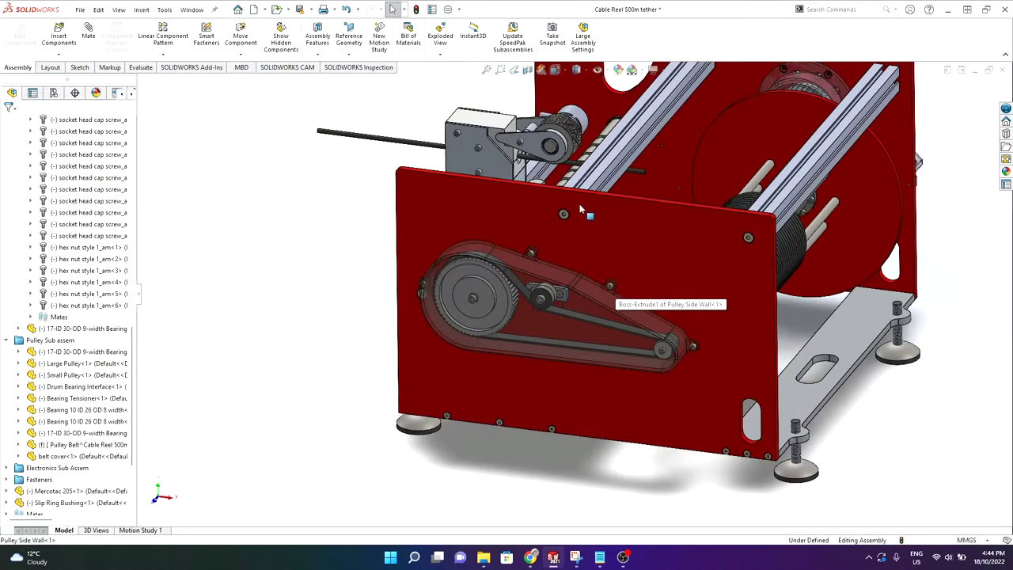
Step: Show the outer cable winding on the drum again
middle_drag(554, 249, 625, 290)
middle_drag(546, 198, 586, 264)
key(shift+Tab)
Step: Select the Reciprocating Screw between the side walls, examine its run through the screw block, and clear the selection
scroll(615, 268, up, 1)
scroll(441, 380, down, 1)
click(440, 378)
scroll(448, 392, up, 3)
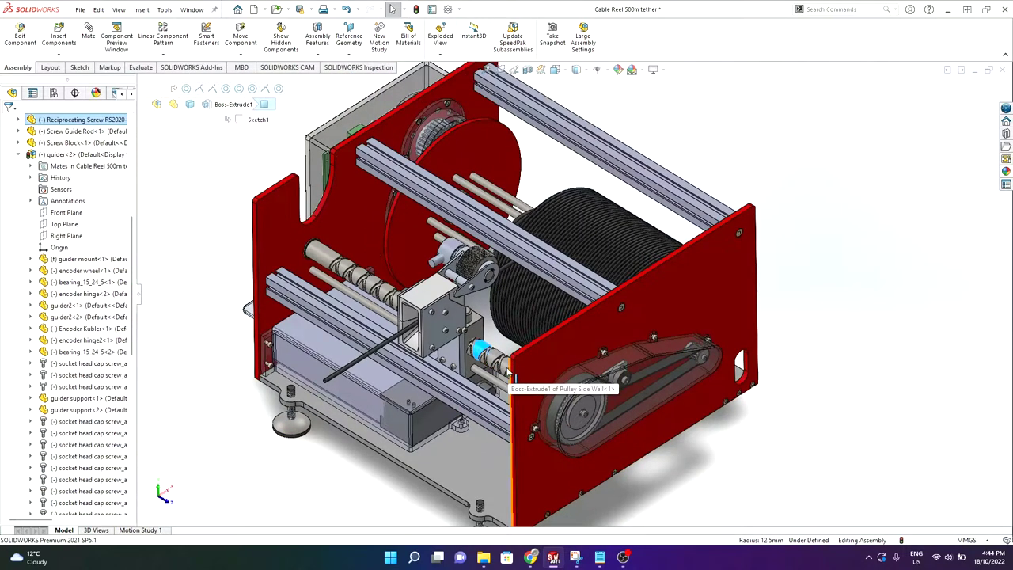
scroll(400, 281, down, 3)
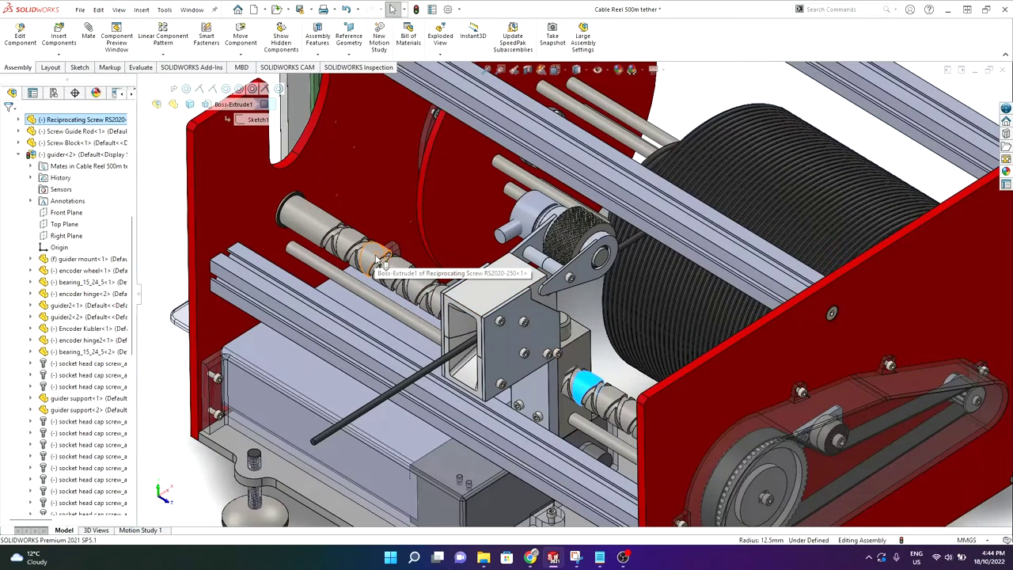
scroll(598, 418, up, 1)
click(613, 355)
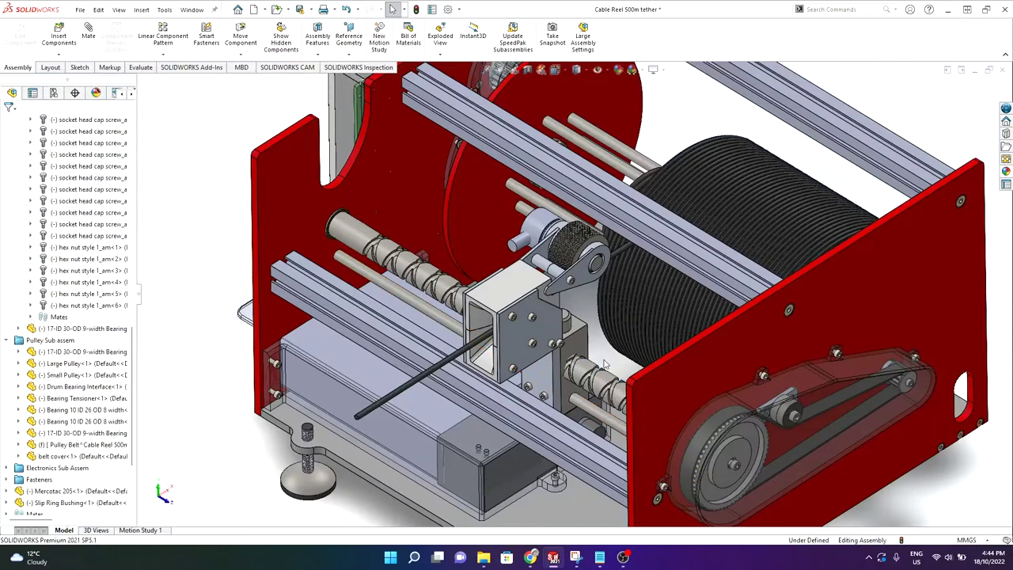
Step: Slide the Screw Block and its cable guider along the reciprocating screw toward the motor side wall
middle_drag(613, 354, 594, 380)
scroll(598, 387, down, 3)
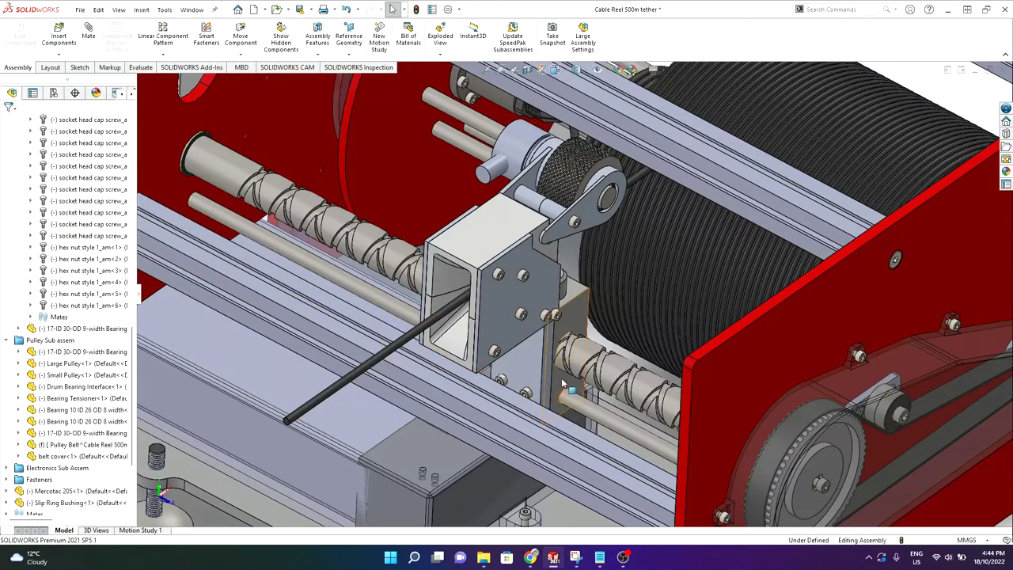
drag(630, 408, 432, 309)
scroll(429, 308, up, 3)
Step: Select the helical grooves of the Reciprocating Screw and examine how the crossing threads reverse at its end
scroll(396, 229, down, 5)
scroll(415, 298, down, 2)
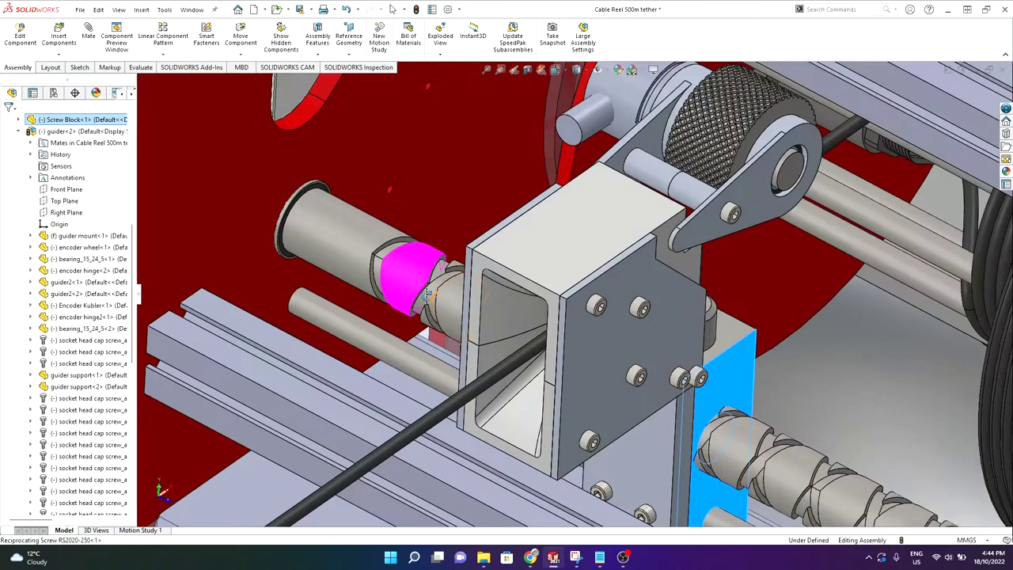
click(428, 294)
scroll(788, 380, up, 4)
scroll(596, 298, down, 5)
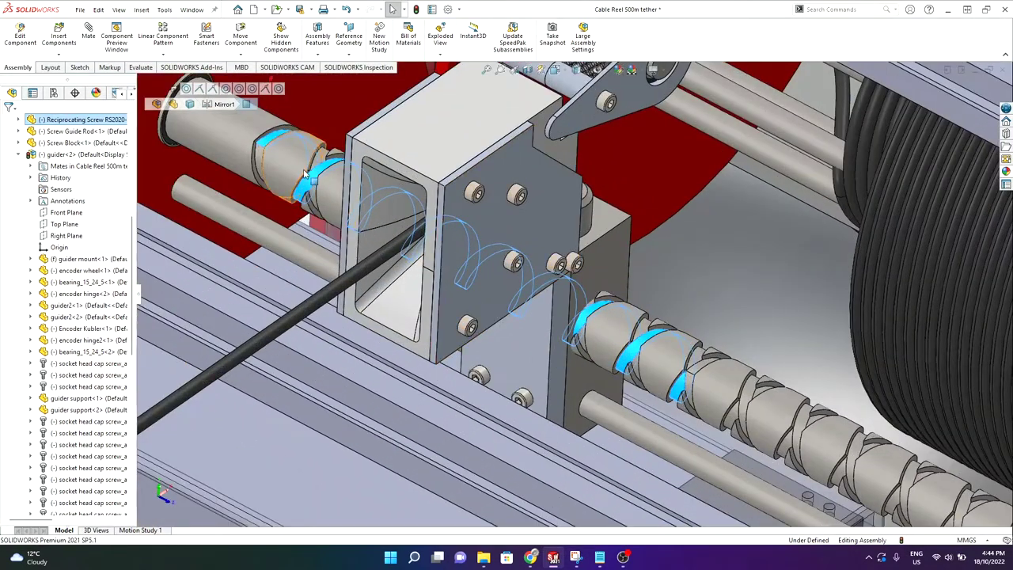
scroll(301, 170, up, 3)
scroll(480, 258, down, 3)
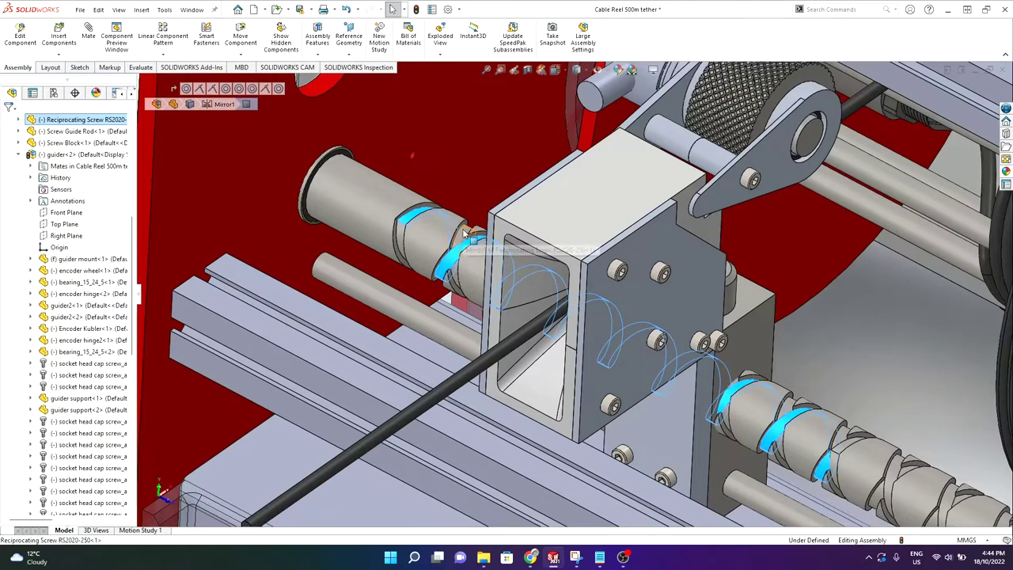
click(820, 300)
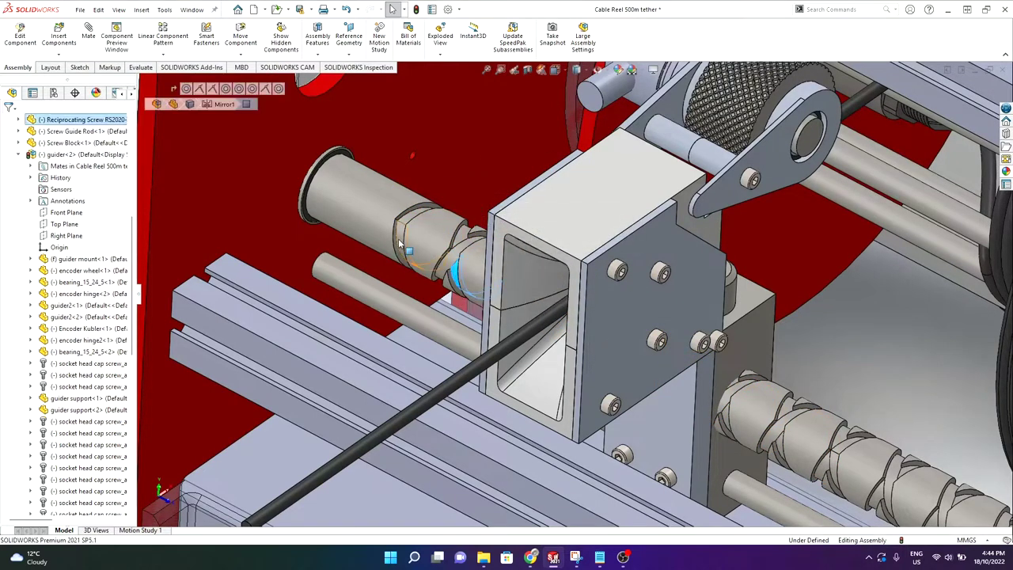
scroll(400, 244, down, 5)
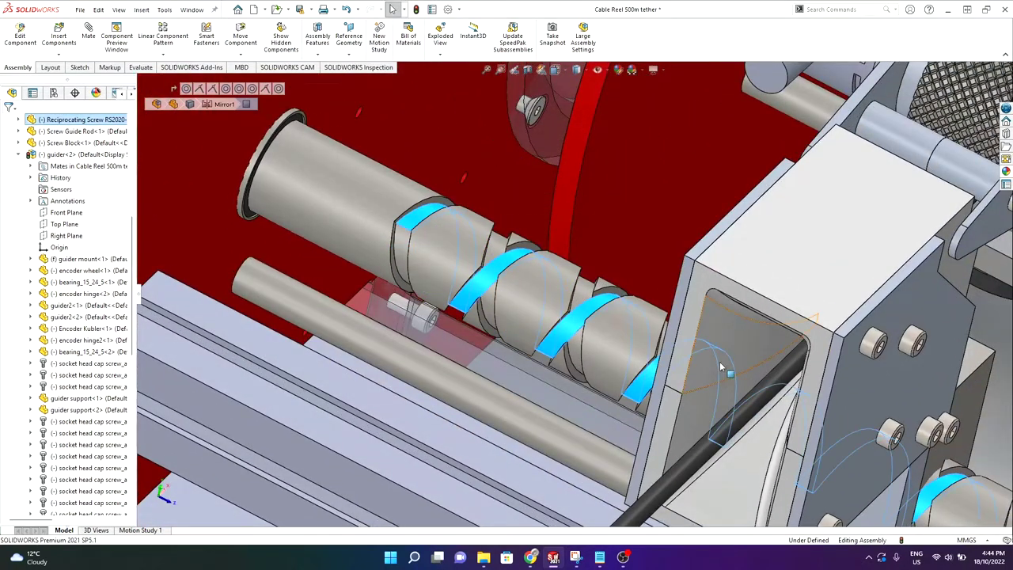
Step: Select the Screw Block and slide it with the cable guider to the screw end beside the motor side wall
middle_drag(672, 342, 475, 232)
click(645, 281)
middle_drag(581, 277, 587, 304)
scroll(480, 243, down, 3)
middle_drag(480, 244, 546, 205)
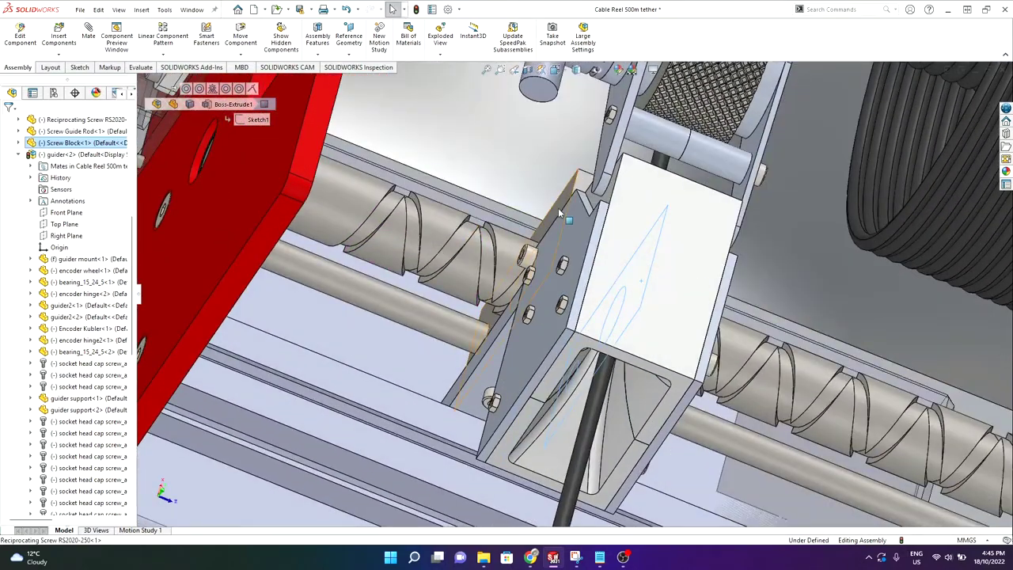
drag(479, 221, 510, 241)
mouse_move(505, 277)
middle_down()
mouse_move(527, 307)
mouse_move(517, 290)
middle_up()
scroll(539, 299, up, 3)
scroll(747, 416, up, 4)
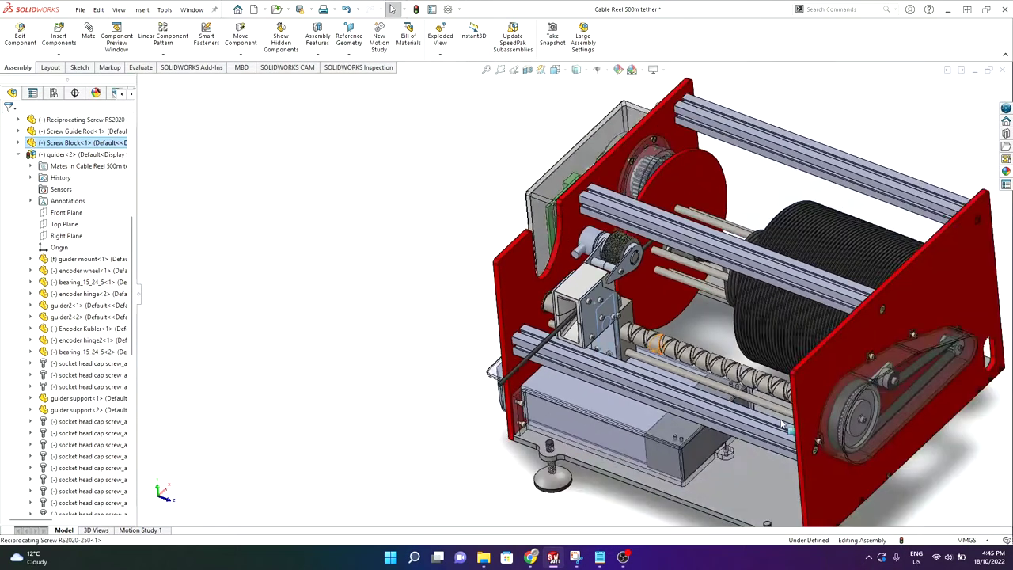
Step: Slide the Screw Block with its cable guider away from the motor side wall to about the middle of the reciprocating screw
scroll(744, 388, down, 4)
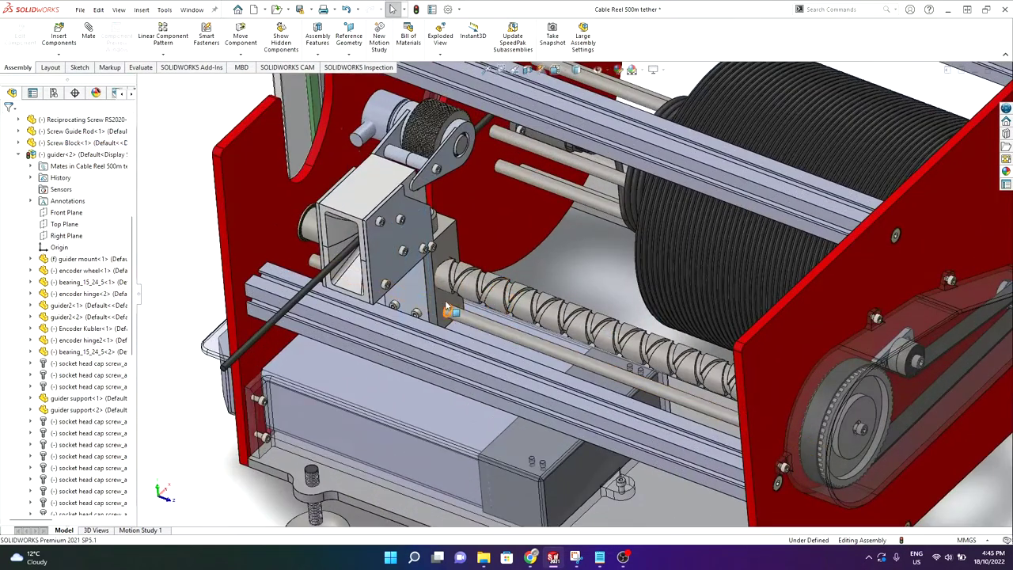
drag(517, 319, 634, 333)
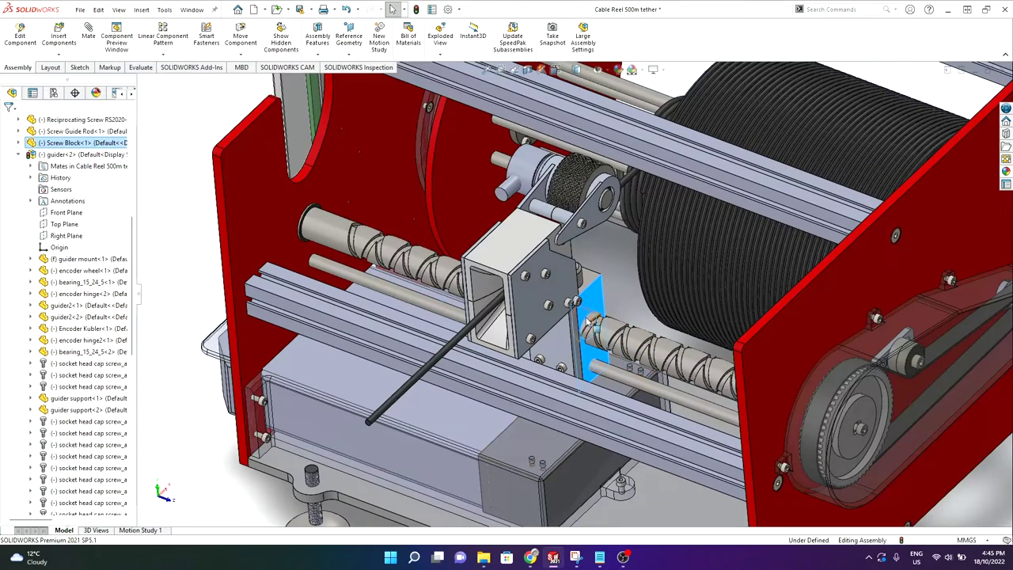
drag(589, 306, 547, 297)
middle_drag(354, 240, 378, 236)
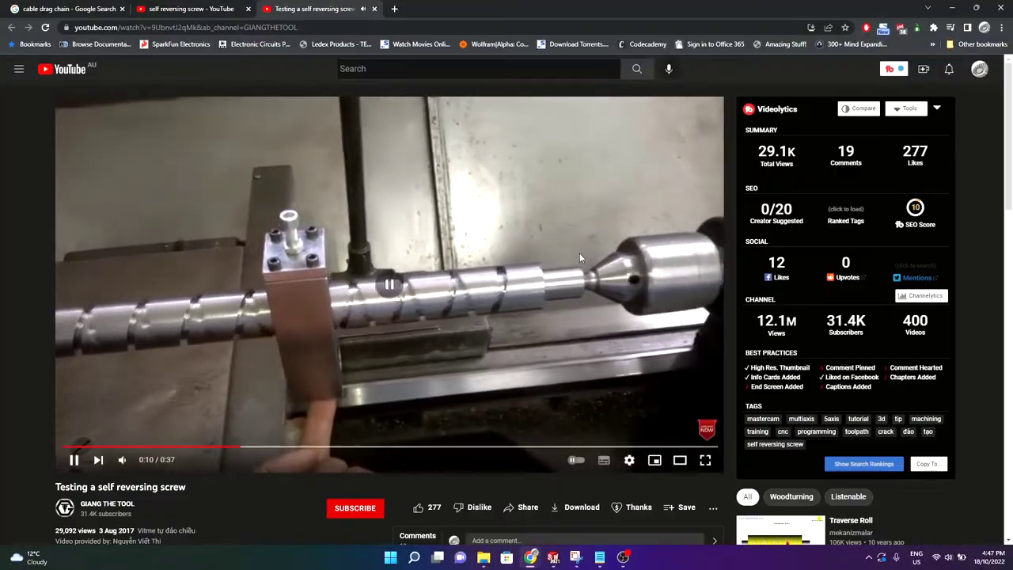
Step: Pause the "Testing a self reversing screw" video and return to SOLIDWORKS to examine the reel's cable guider and reciprocating screw
key(space)
click(954, 9)
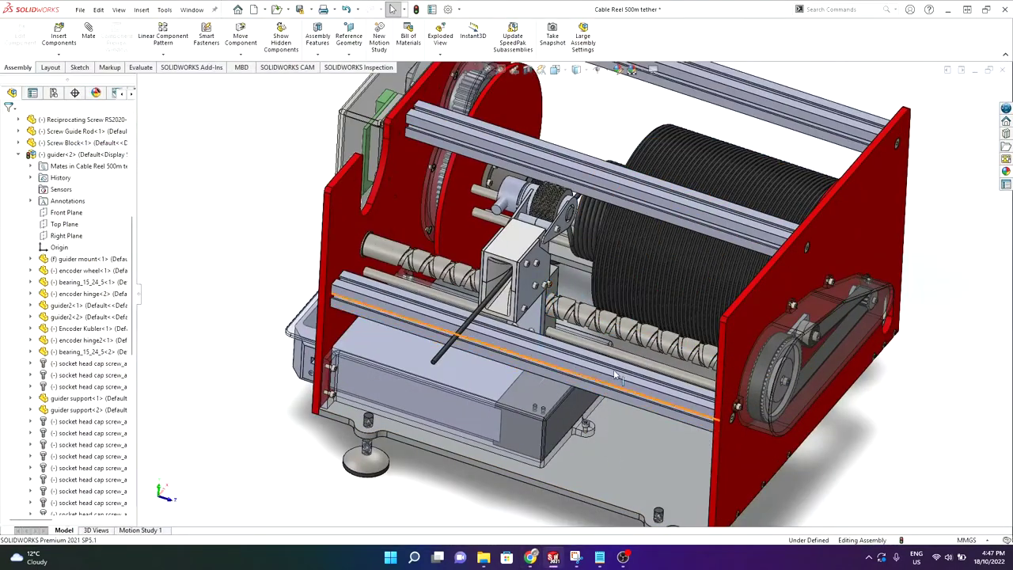
scroll(622, 348, down, 1)
scroll(622, 333, up, 1)
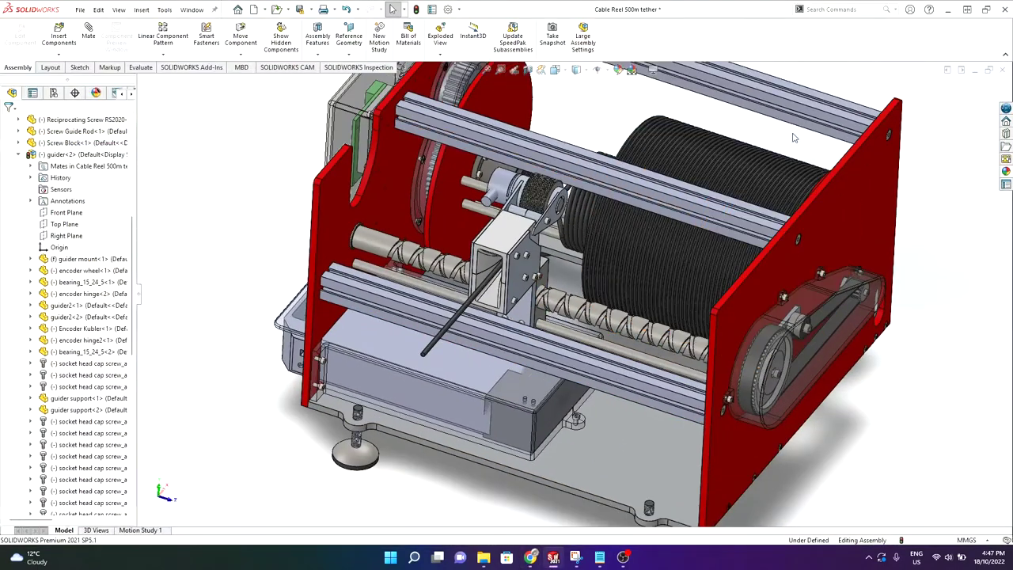
scroll(795, 138, down, 2)
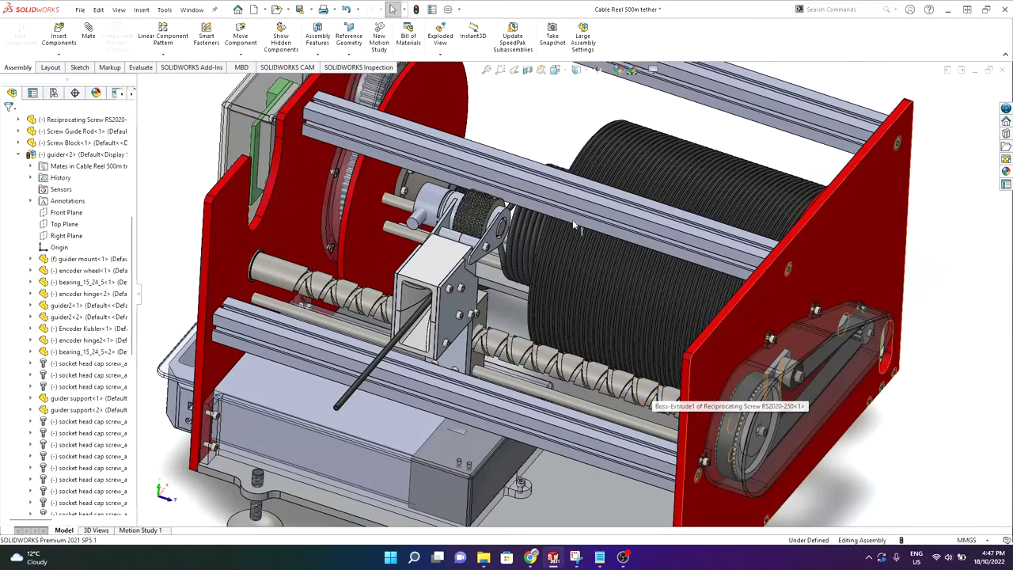
scroll(522, 352, up, 2)
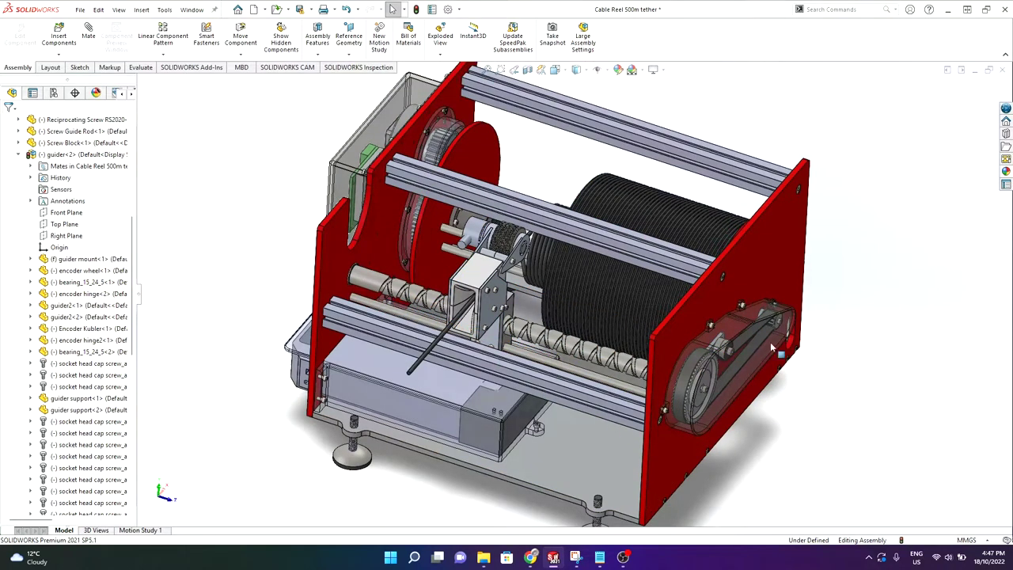
scroll(621, 369, down, 2)
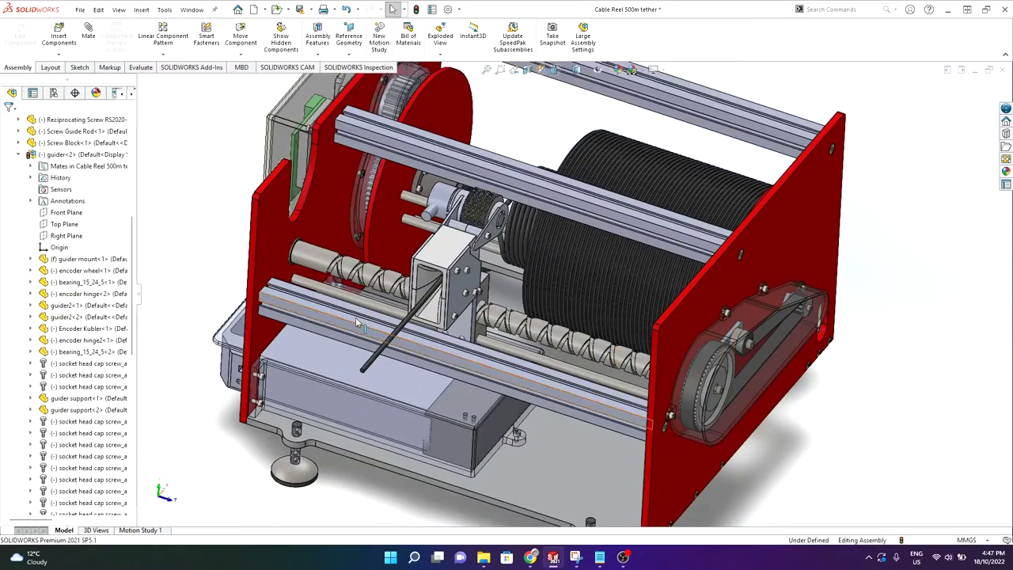
Step: Slide the cable guider along the reciprocating screw to the pulley side wall and back toward the motor side wall, clearing the selection
middle_drag(320, 273, 582, 234)
scroll(582, 235, down, 2)
scroll(584, 233, up, 5)
scroll(905, 249, down, 5)
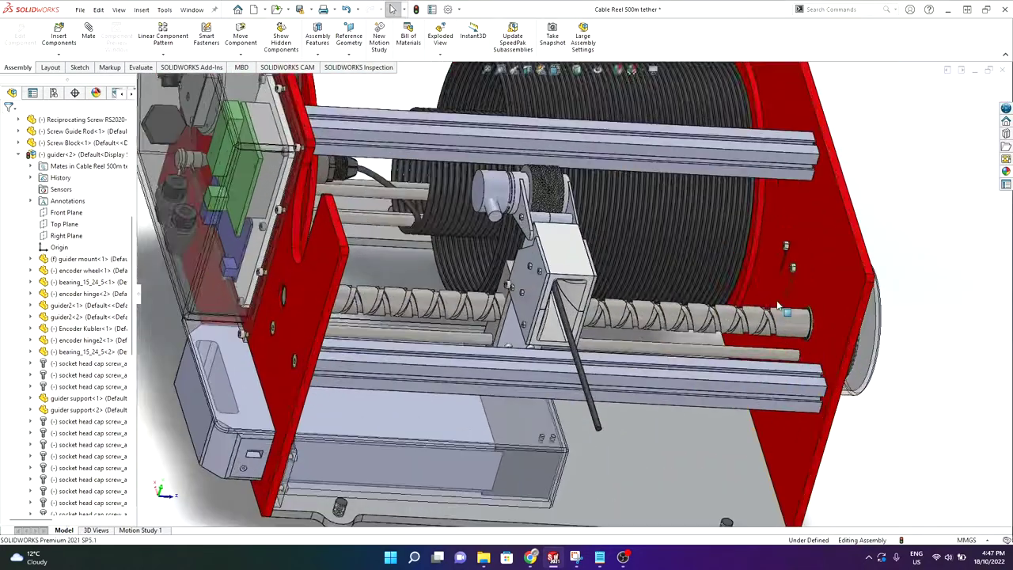
mouse_move(564, 241)
mouse_down()
mouse_move(776, 273)
mouse_move(784, 281)
mouse_move(750, 324)
mouse_up()
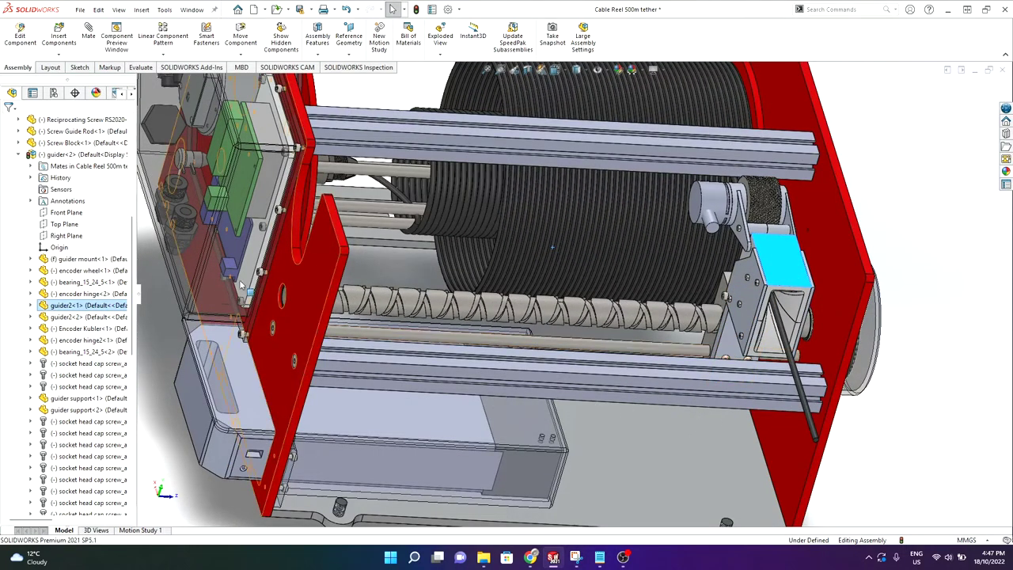
click(781, 273)
drag(782, 273, 456, 294)
click(903, 169)
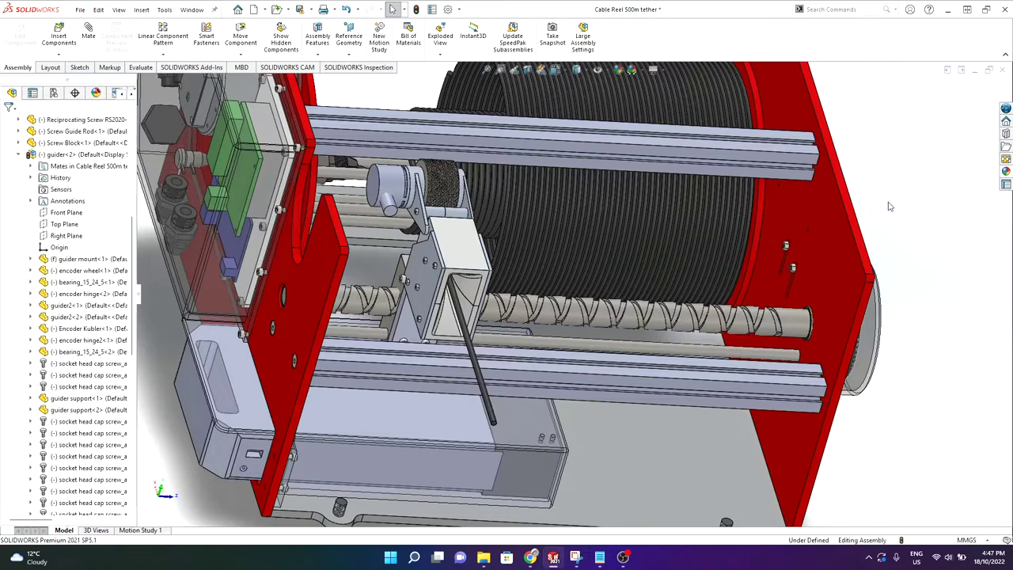
Step: Examine the reciprocating screw beside the belt drive, selecting a face between its grooves near the pulley side wall and clearing the selection
middle_drag(892, 214, 877, 208)
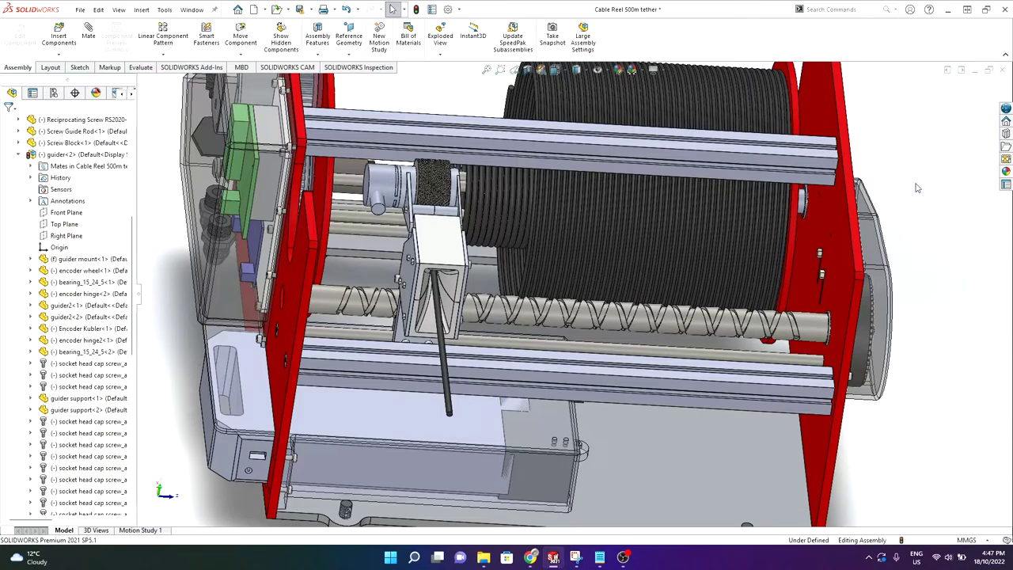
scroll(918, 188, up, 4)
middle_drag(893, 227, 738, 329)
scroll(643, 328, down, 5)
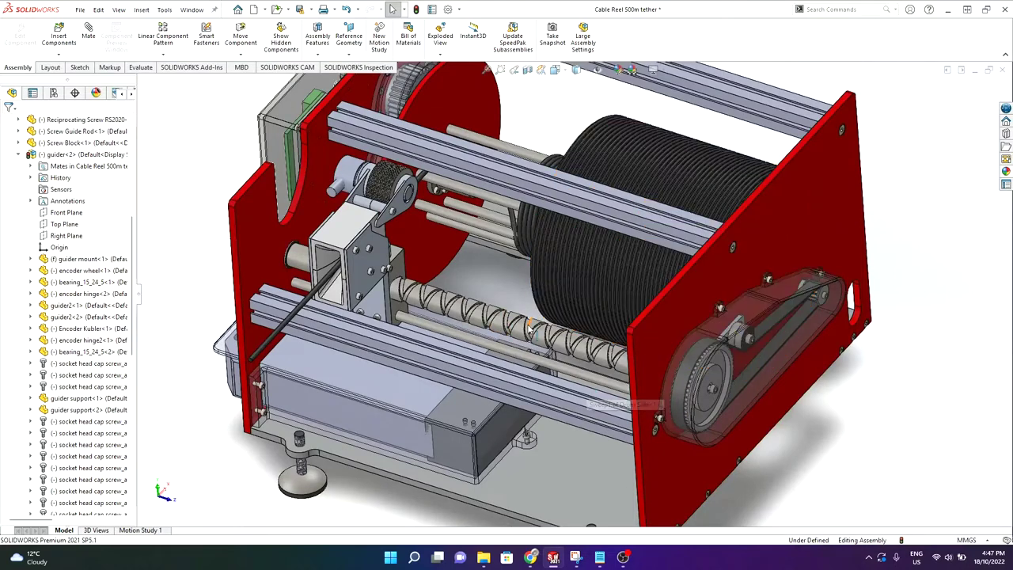
scroll(753, 365, down, 2)
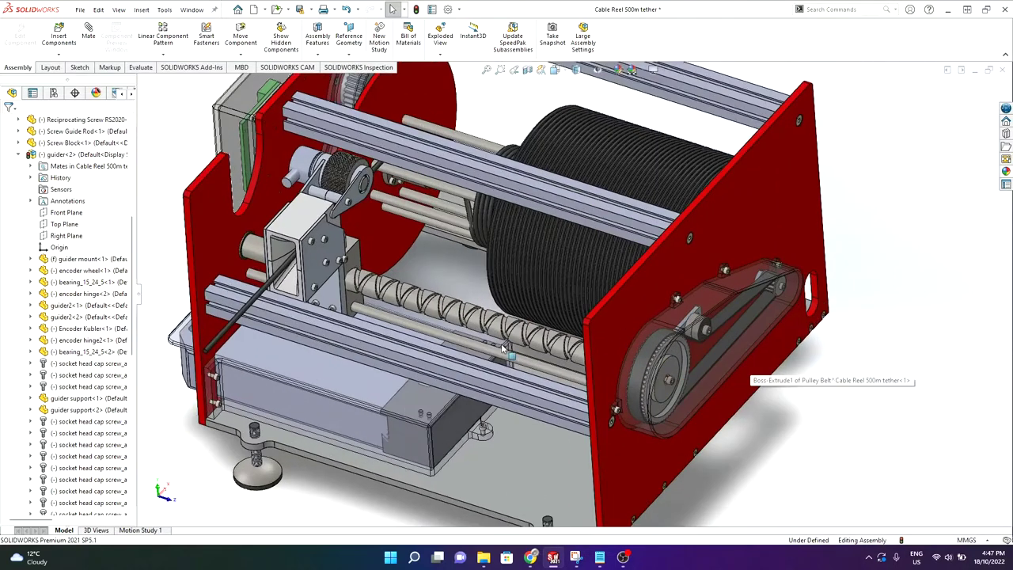
scroll(665, 400, down, 3)
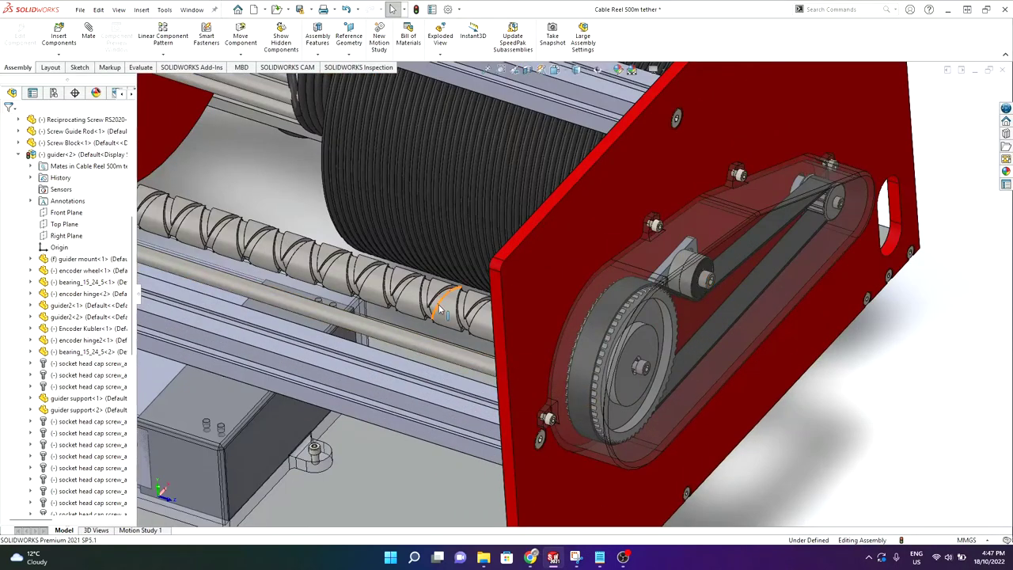
scroll(467, 315, down, 2)
click(467, 314)
scroll(456, 293, up, 2)
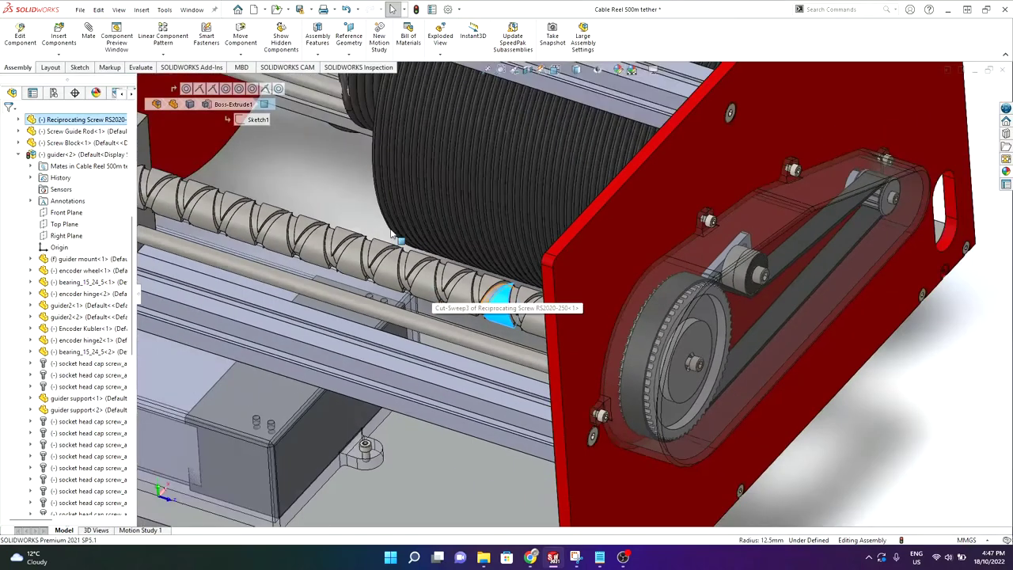
scroll(345, 203, down, 1)
click(338, 199)
Step: Examine the crossing grooves at the pulley end of the Reciprocating Screw up close, using a selected face between them, and clear the selection
scroll(505, 324, down, 2)
middle_drag(561, 336, 582, 344)
scroll(547, 332, down, 1)
scroll(677, 340, down, 1)
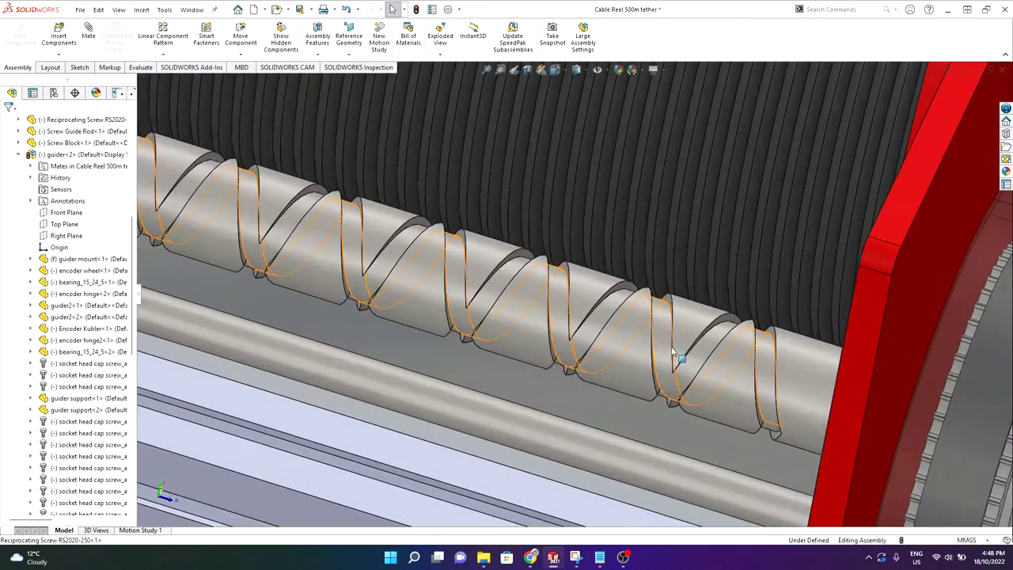
drag(693, 320, 678, 389)
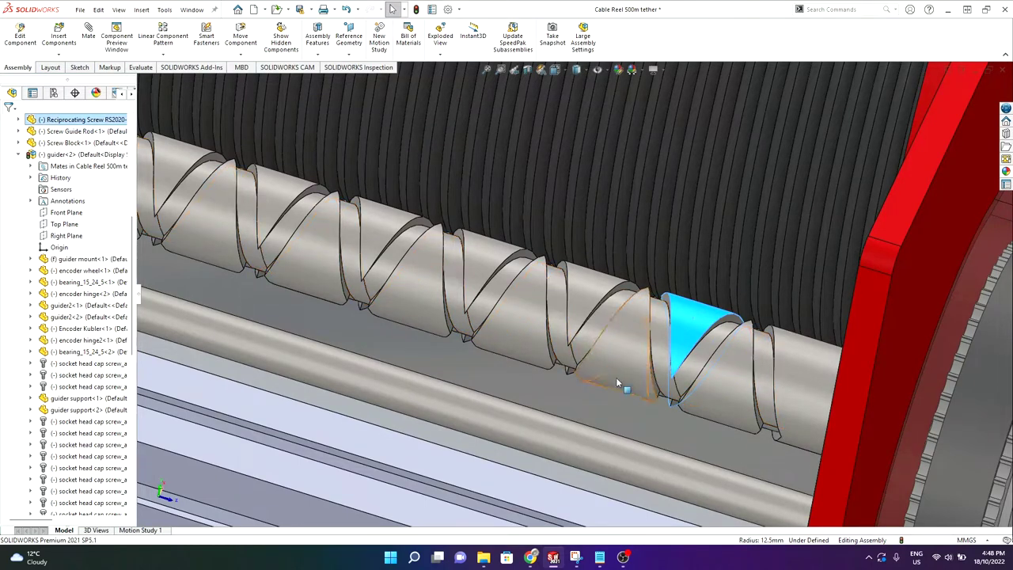
click(689, 325)
drag(691, 326, 678, 343)
scroll(679, 344, up, 9)
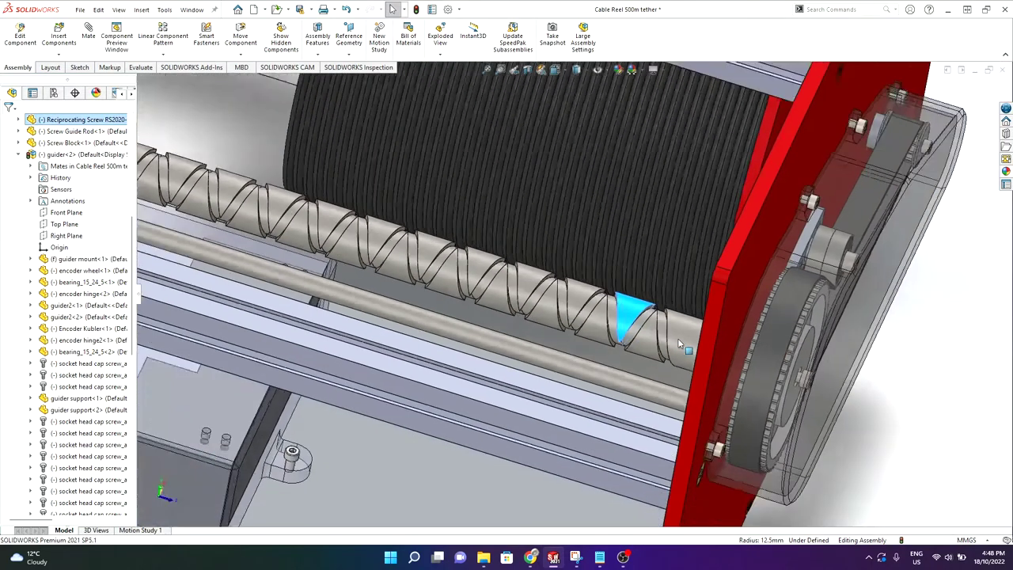
middle_drag(575, 260, 536, 238)
scroll(532, 171, down, 2)
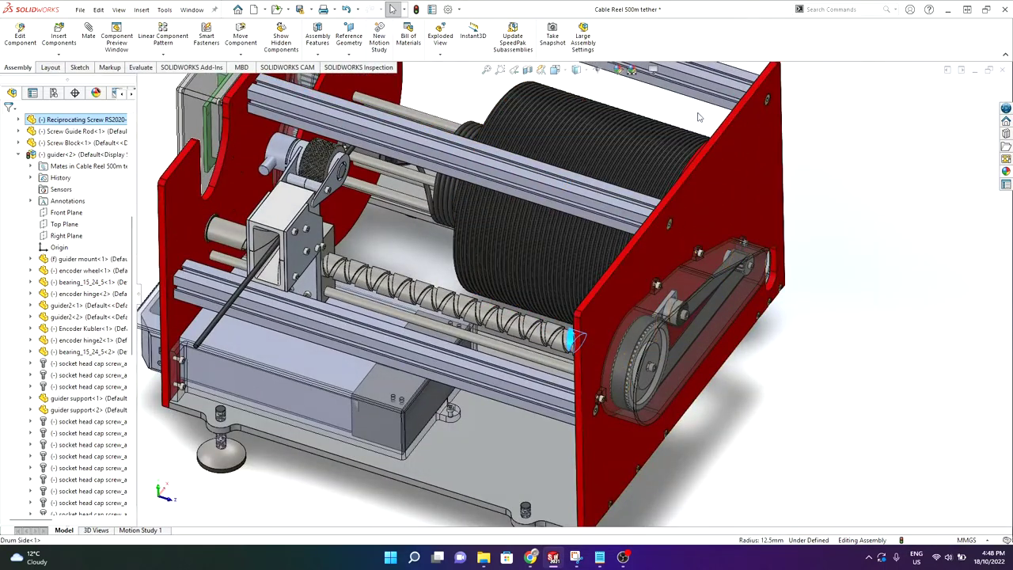
click(698, 118)
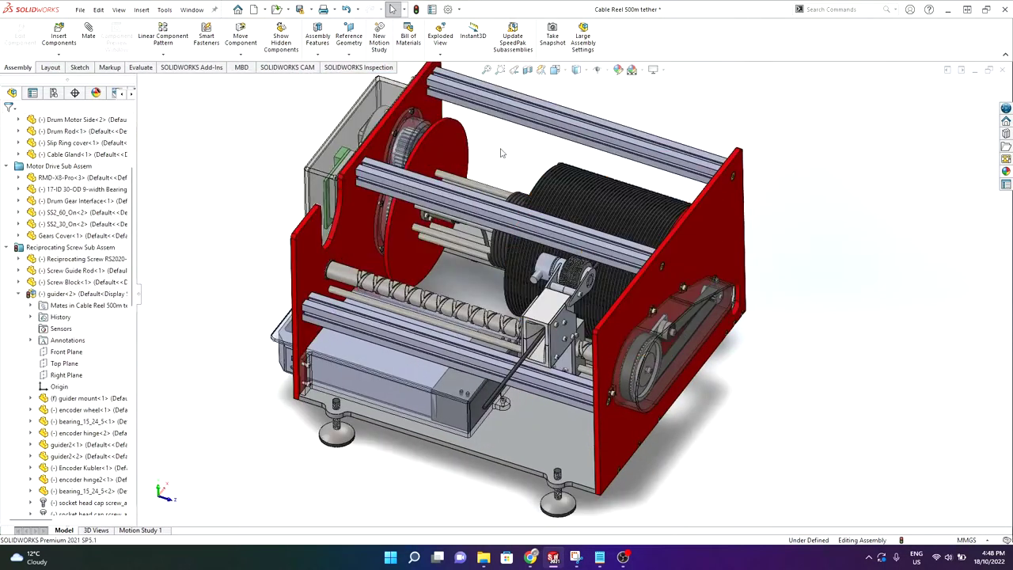
Step: Slide the cable guider a short distance along the reciprocating screw away from the pulley side wall and clear the selection
scroll(502, 155, down, 2)
scroll(525, 190, down, 2)
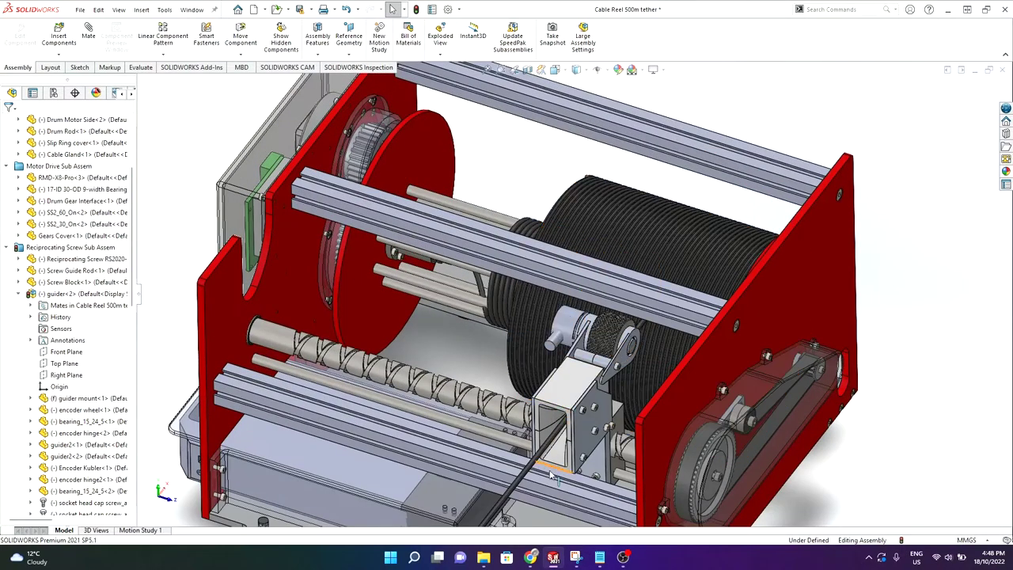
scroll(556, 480, down, 2)
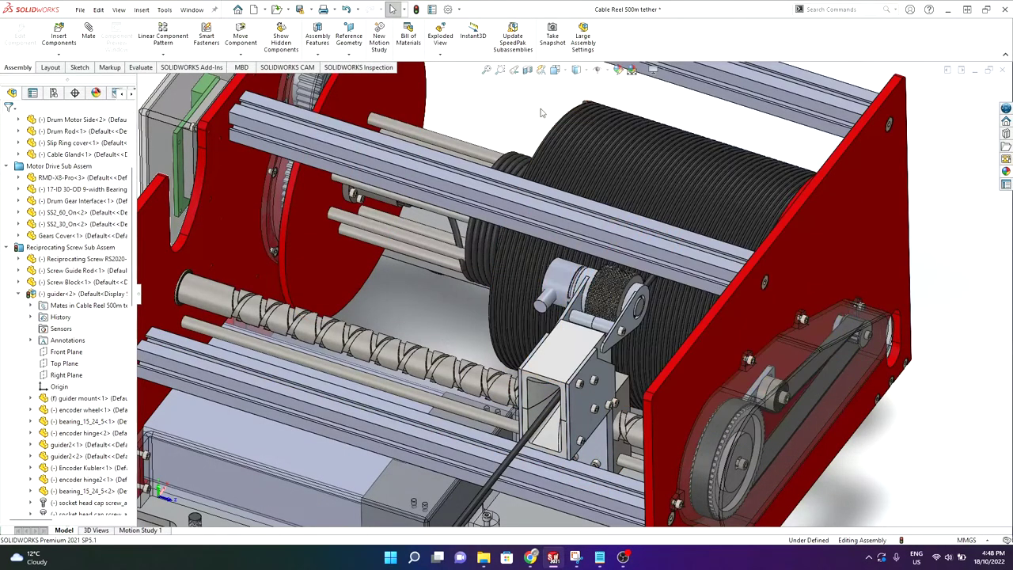
mouse_move(576, 473)
middle_down()
mouse_move(600, 479)
mouse_move(591, 477)
middle_up()
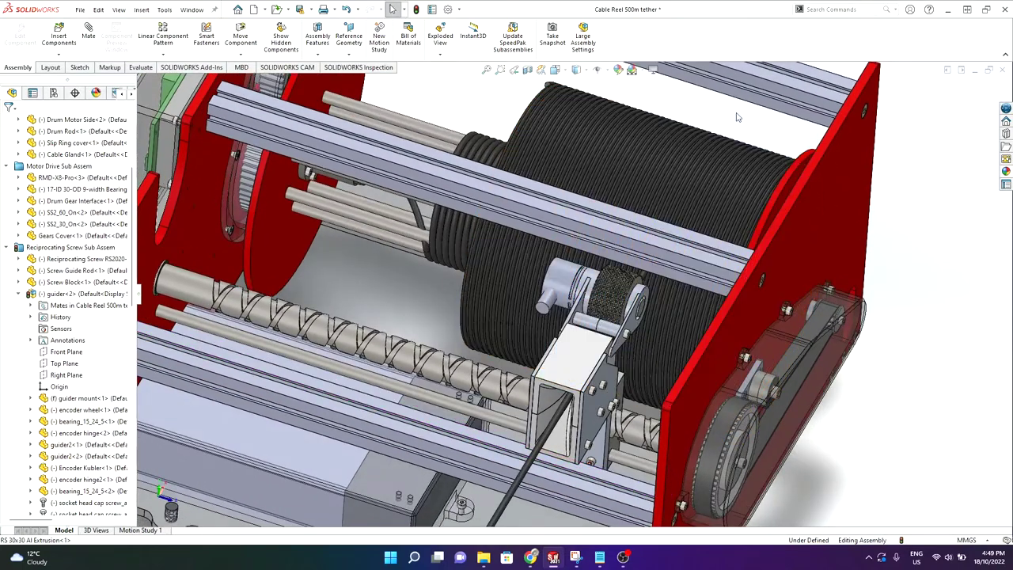
click(588, 371)
drag(590, 372, 534, 388)
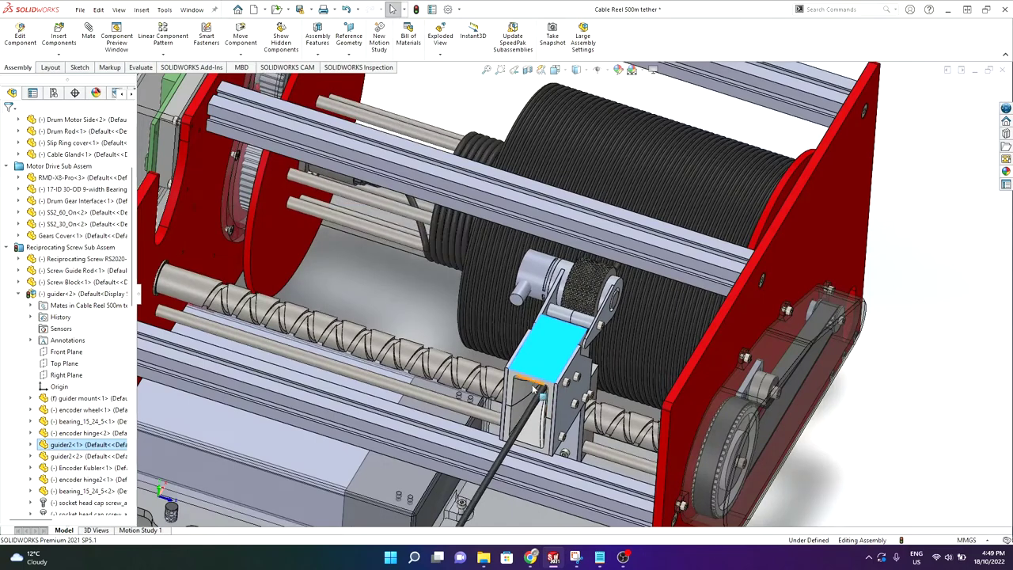
click(380, 281)
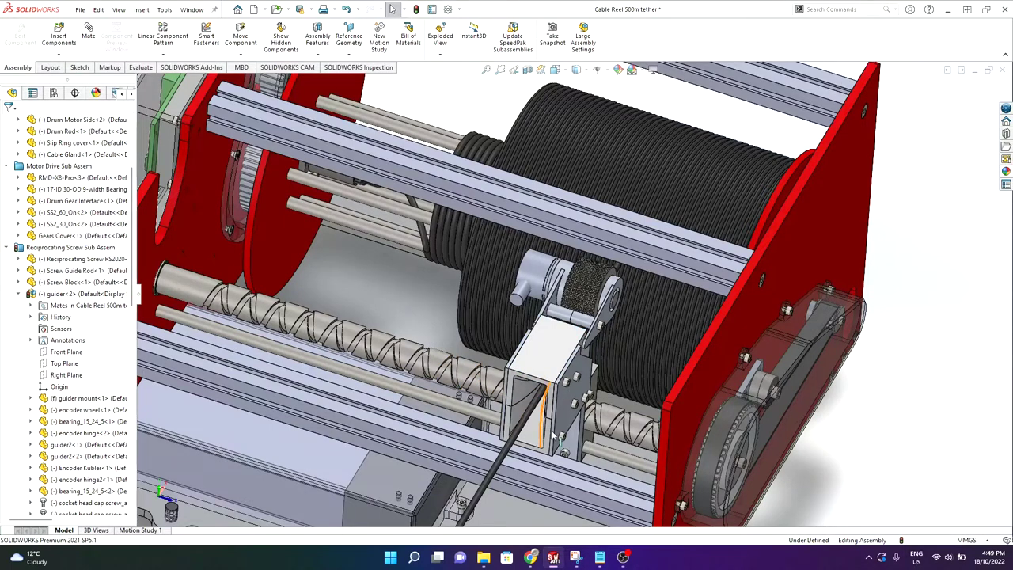
Step: Select the outer guider support plate, examine how it is screwed to the guider beside the reciprocating screw, and clear the selection
scroll(560, 434, down, 5)
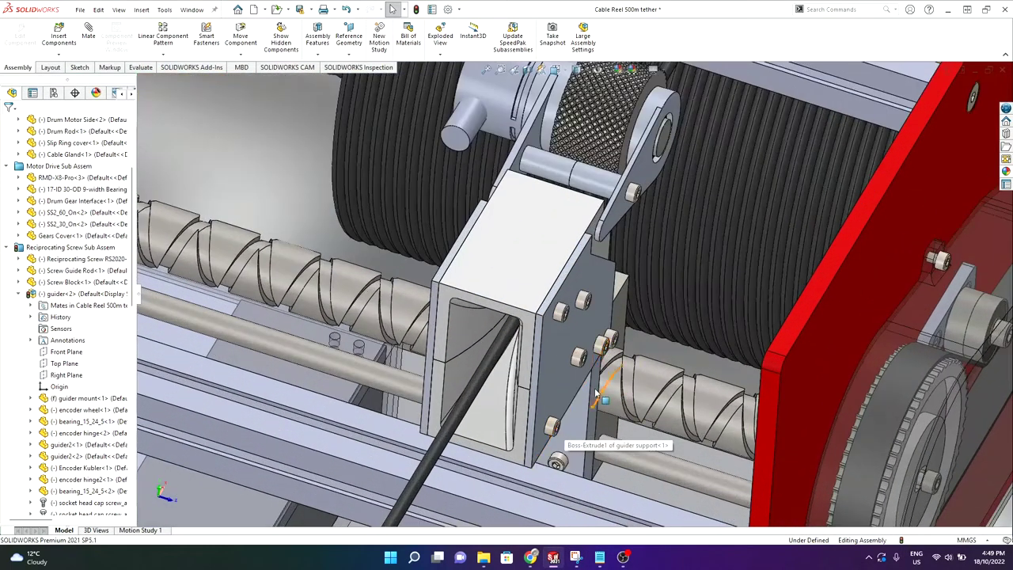
mouse_move(563, 377)
mouse_down()
mouse_move(499, 353)
mouse_move(559, 373)
mouse_up()
scroll(556, 375, up, 3)
scroll(597, 341, down, 2)
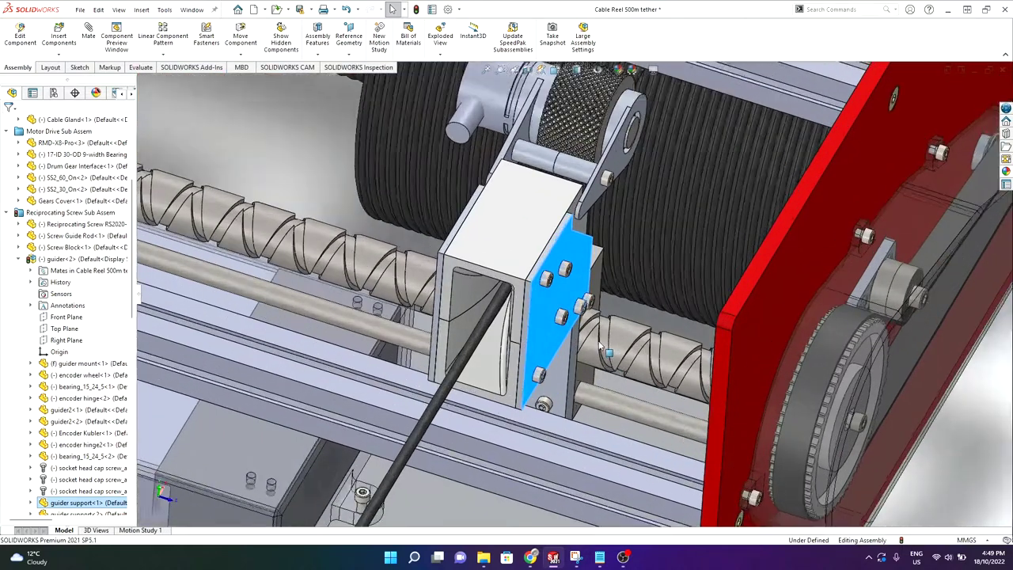
scroll(600, 347, down, 2)
key(Escape)
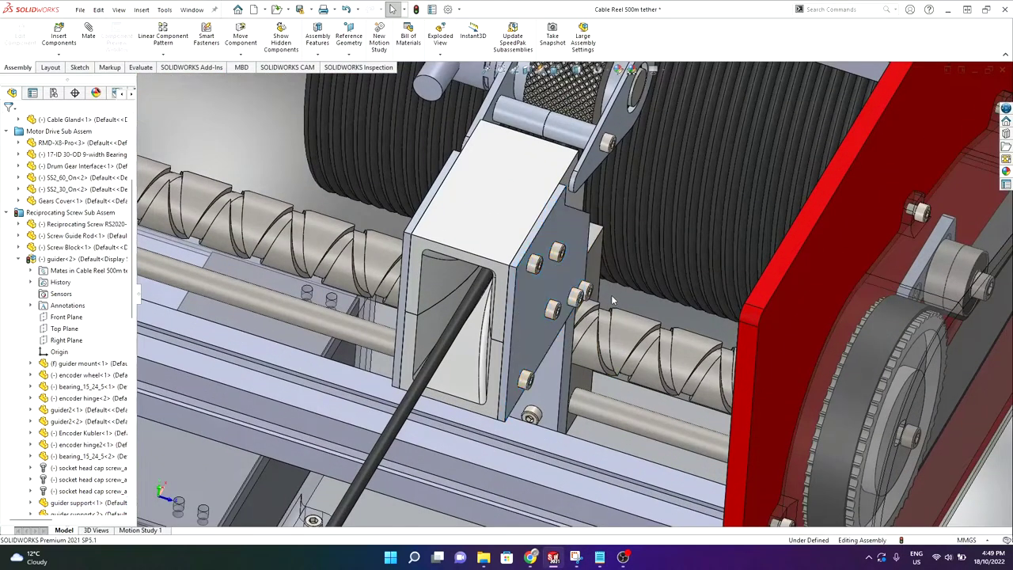
Step: Nudge the cable guider by its guider support plate slightly toward the pulley side wall and clear the selection
click(554, 331)
scroll(557, 333, down, 1)
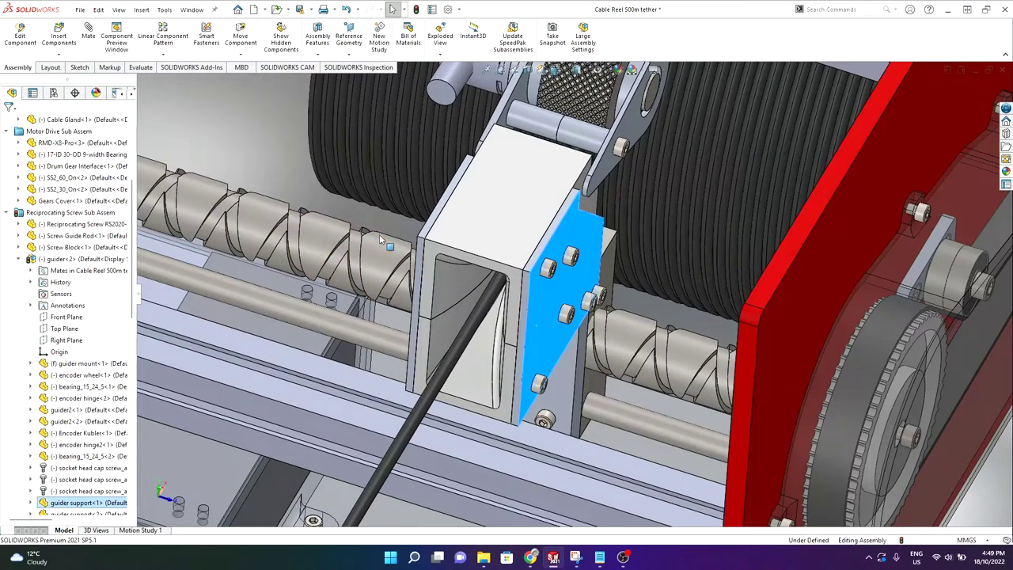
scroll(621, 317, up, 5)
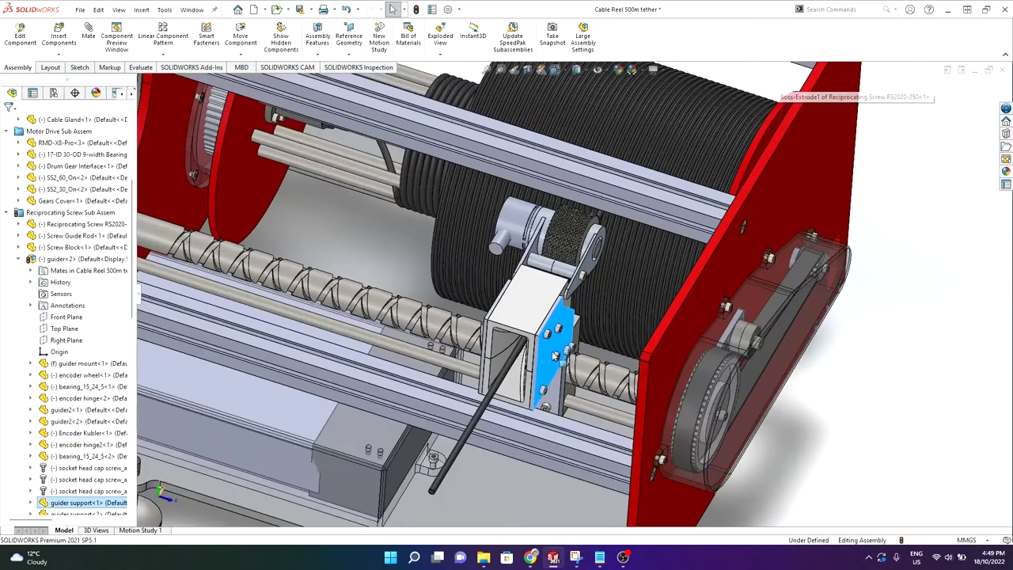
scroll(545, 356, up, 2)
click(407, 240)
Step: Select the rim and front face of the Small Pulley on the outer side wall and examine how the belt runs around it
middle_drag(808, 317, 674, 251)
scroll(675, 249, down, 4)
click(680, 259)
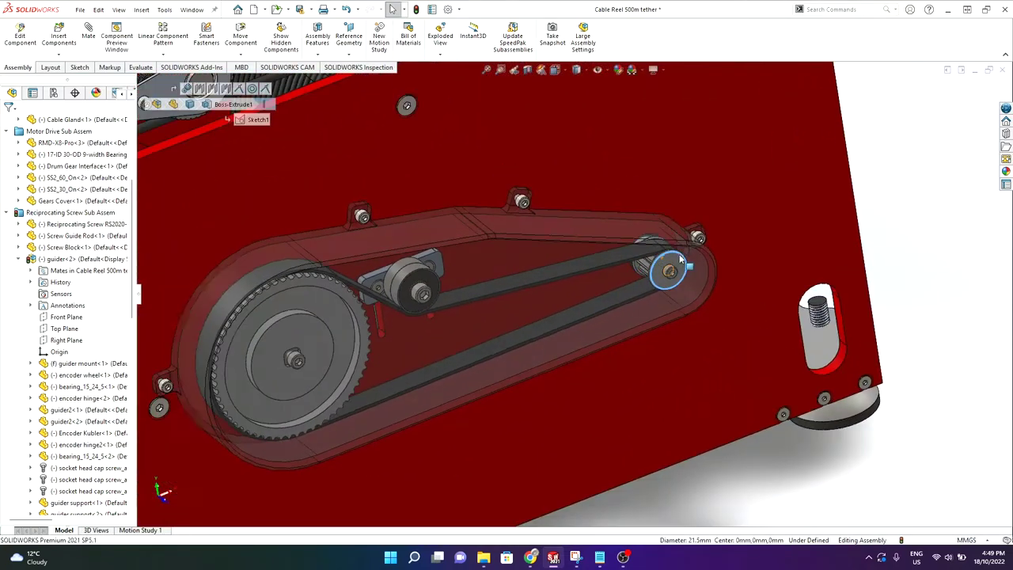
scroll(679, 260, up, 3)
scroll(629, 273, down, 2)
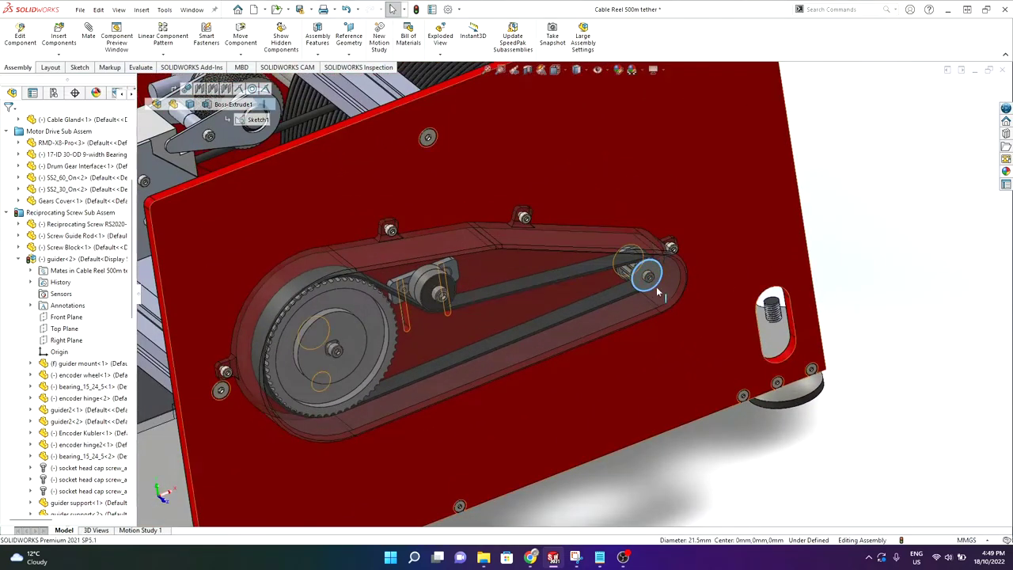
scroll(643, 277, down, 2)
scroll(642, 281, down, 1)
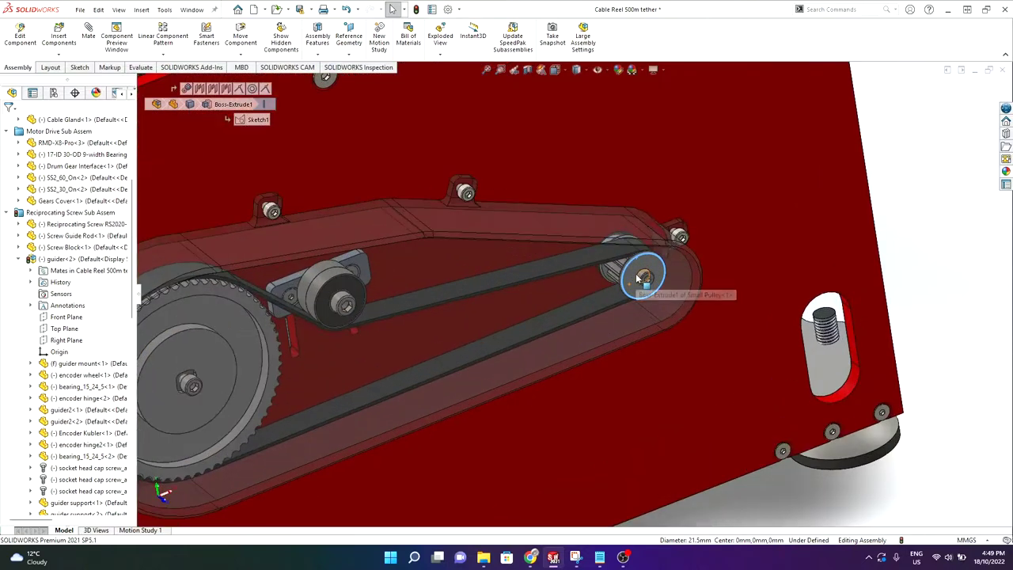
click(633, 282)
scroll(620, 295, down, 3)
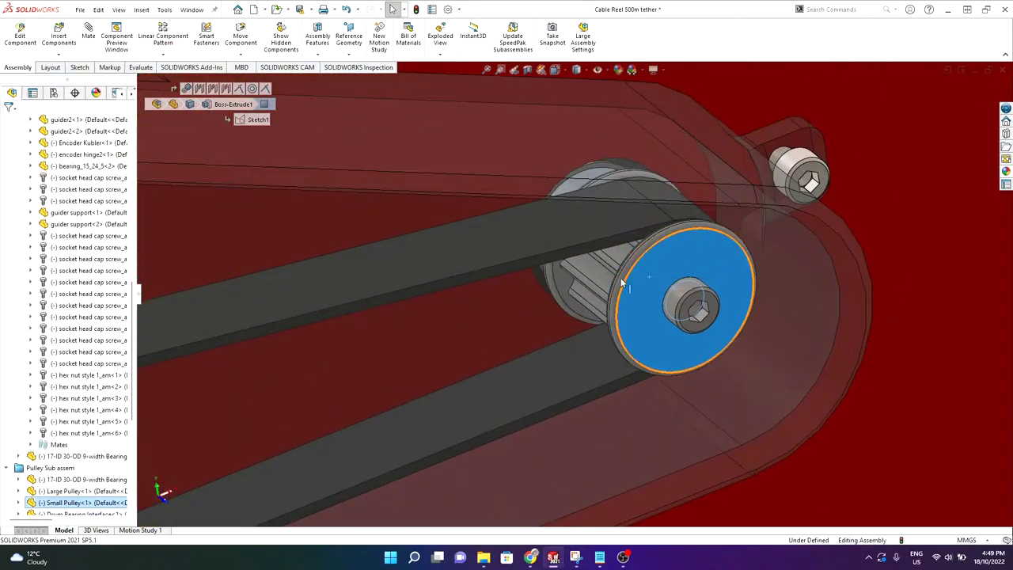
Step: Select the Small Pulley's toothed surface and the Large Pulley's front face to compare their sizes, and narrow the design tree
click(602, 276)
scroll(482, 335, up, 5)
scroll(307, 347, down, 1)
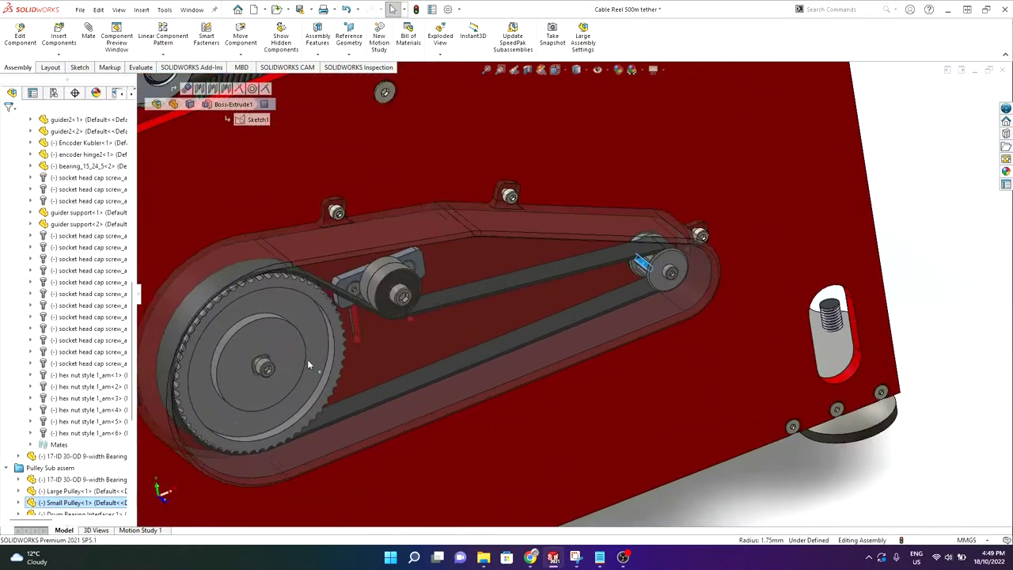
click(312, 318)
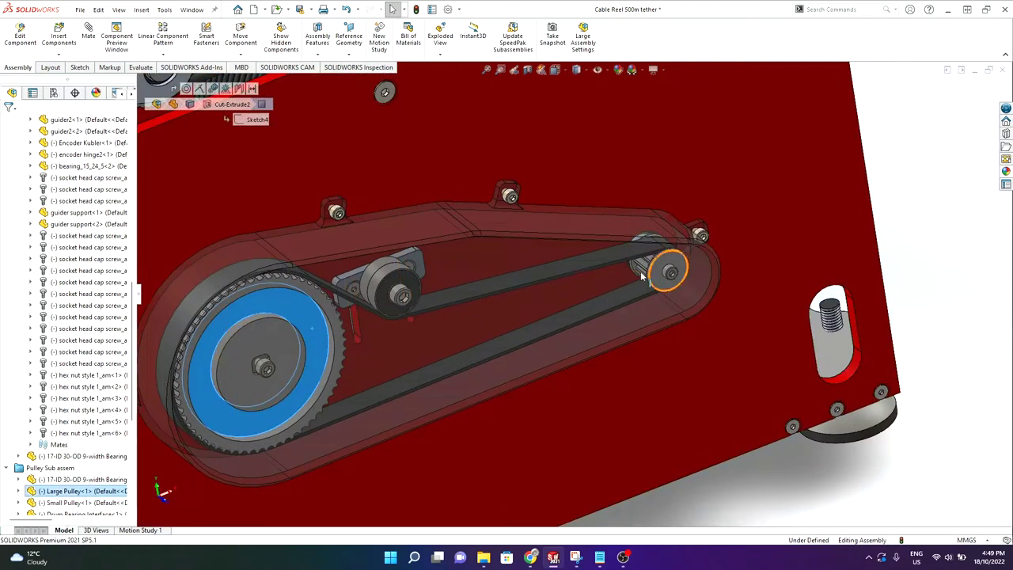
drag(136, 291, 111, 305)
scroll(318, 407, up, 2)
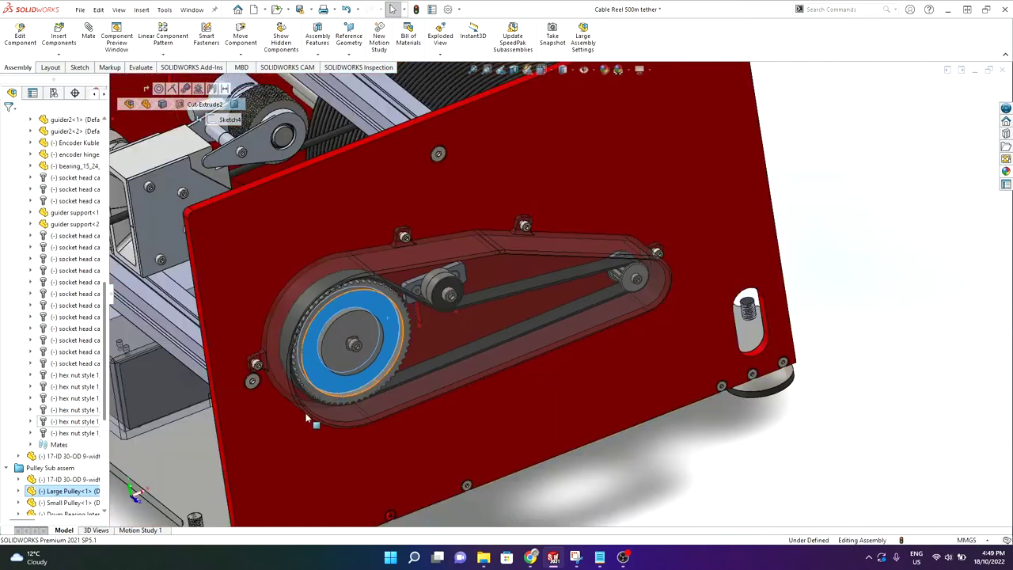
Step: Select the Small Pulley's front face and examine the belt path from the Large Pulley past the tensioner
middle_drag(321, 409, 379, 343)
scroll(379, 345, down, 2)
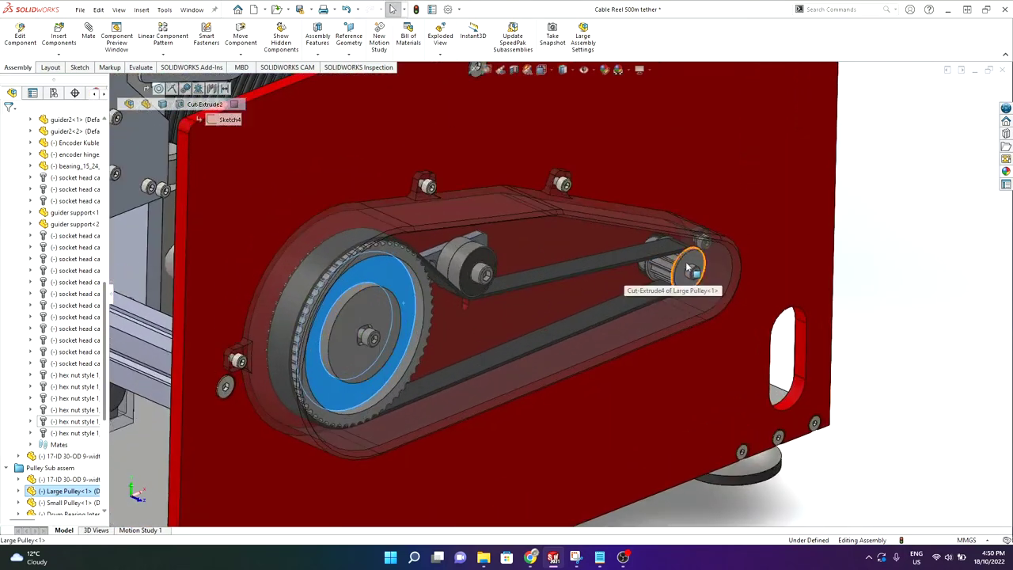
scroll(683, 261, down, 2)
click(685, 261)
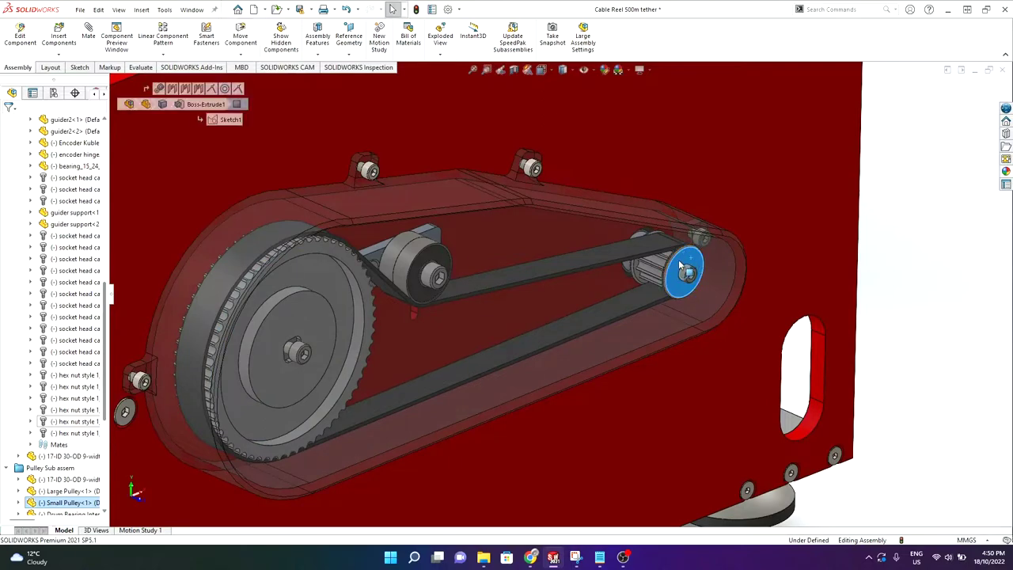
scroll(238, 329, up, 3)
scroll(400, 293, up, 5)
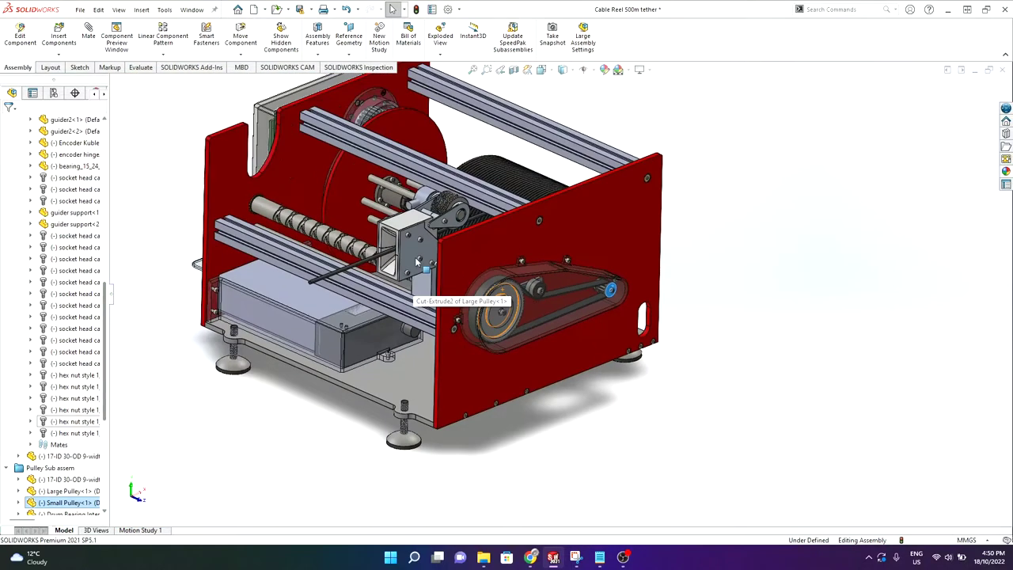
Step: Slide the cable guider slightly along the reciprocating screw away from the pulley side wall and clear the selection
middle_drag(414, 301, 463, 213)
scroll(461, 214, down, 2)
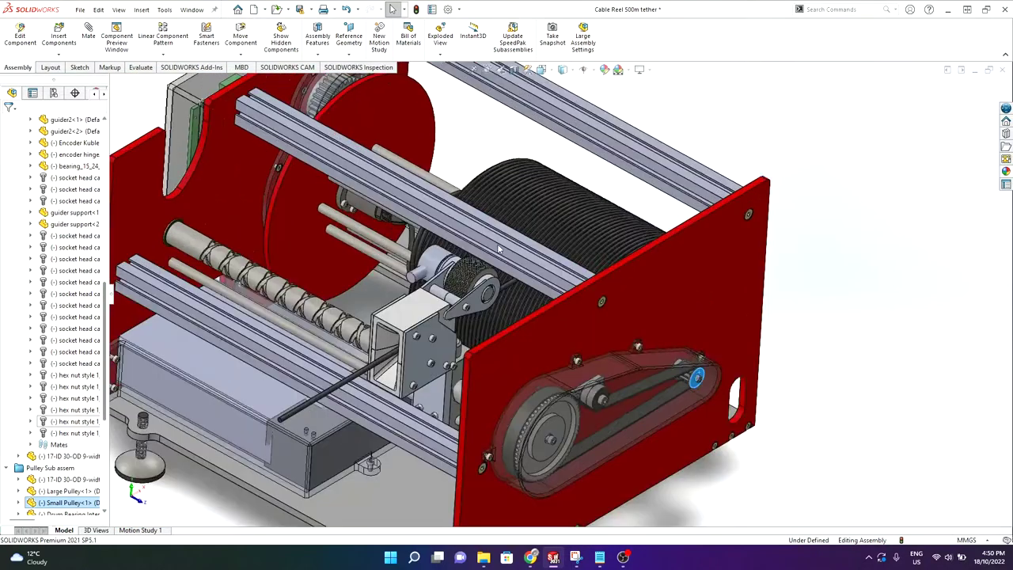
drag(410, 372, 396, 364)
click(491, 141)
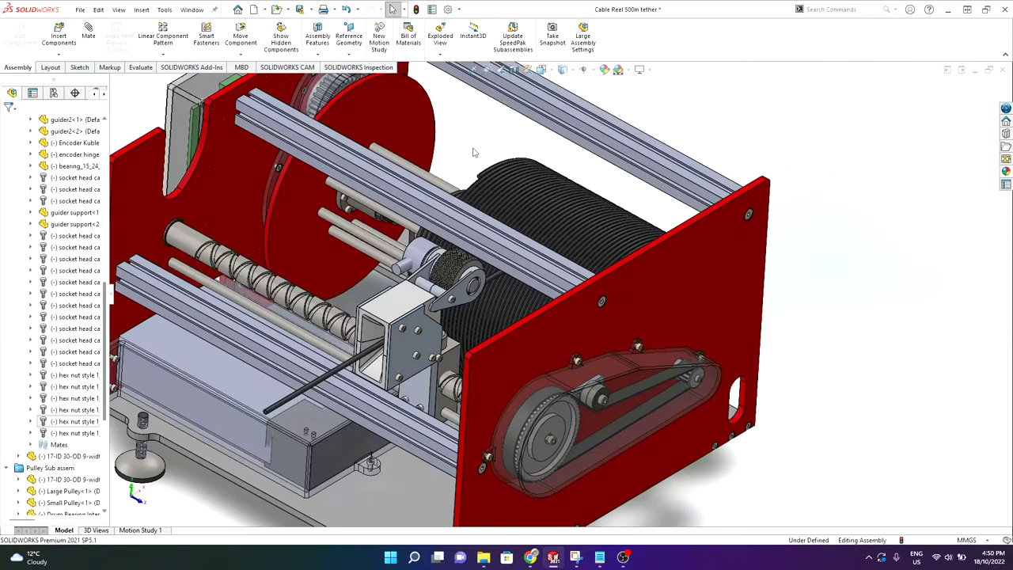
Step: Examine how the cable guider, reciprocating screw, drum rods and wound tether are arranged between the two side walls
scroll(473, 153, up, 3)
scroll(680, 322, down, 3)
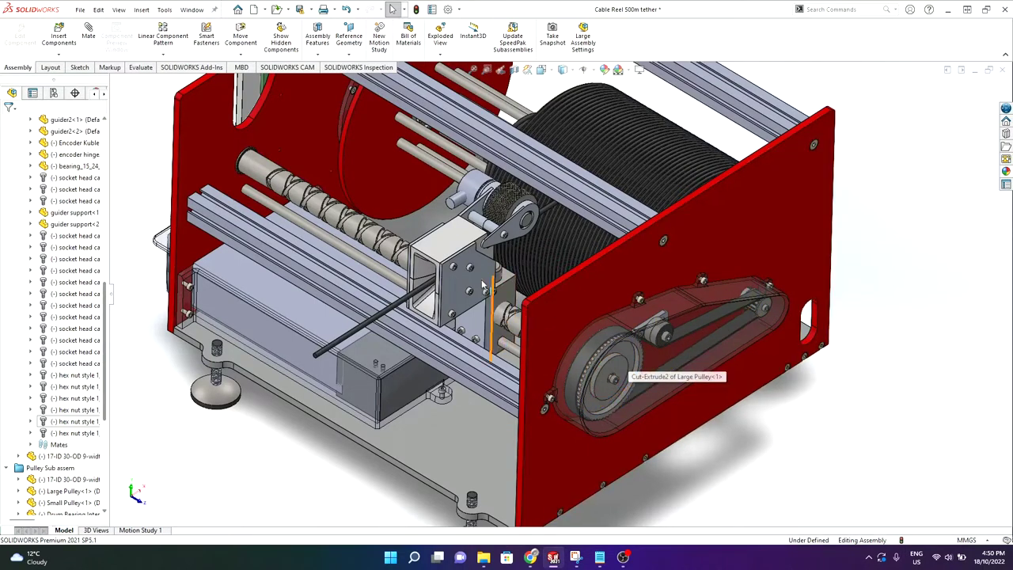
scroll(475, 190, up, 2)
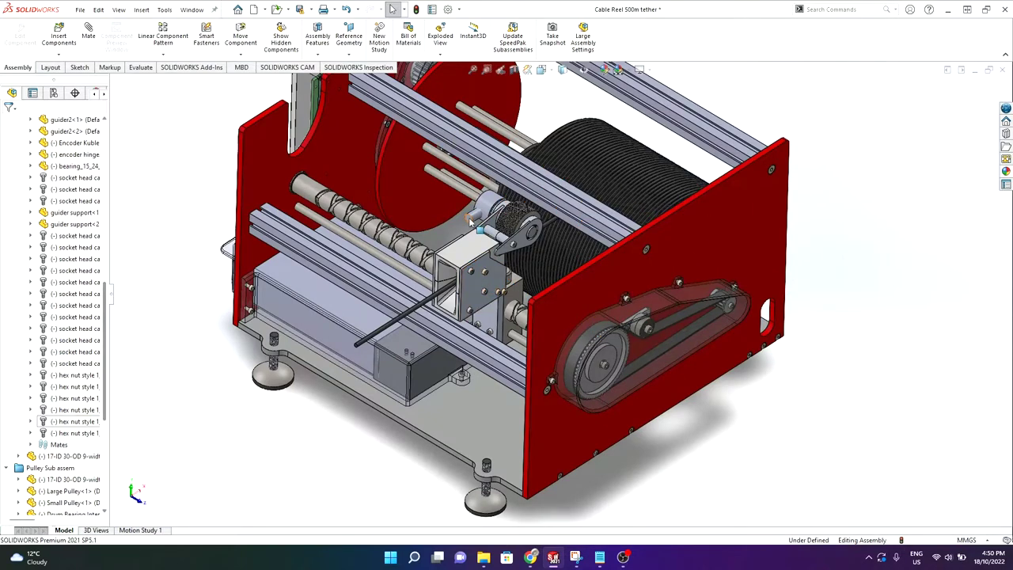
scroll(470, 224, down, 2)
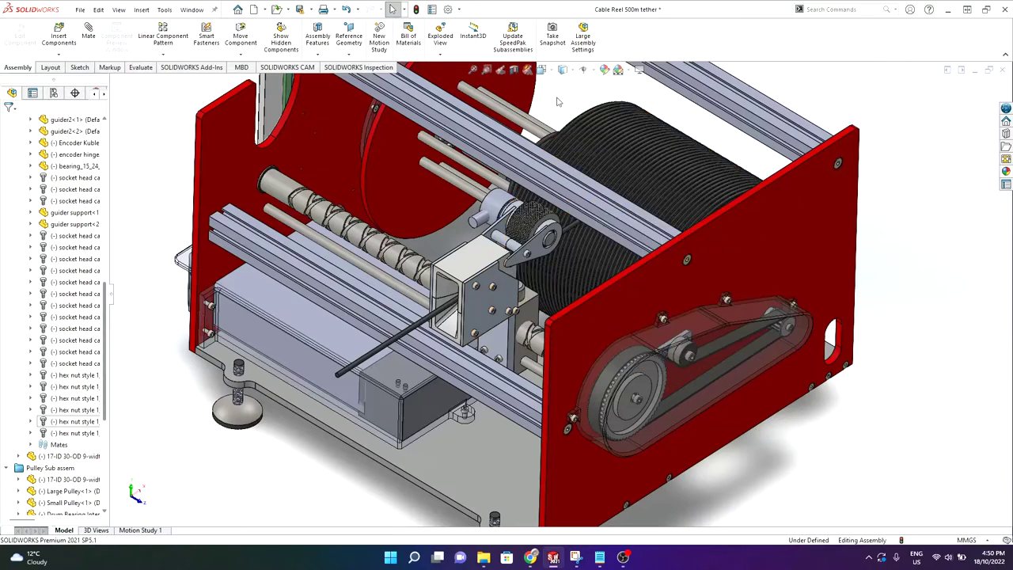
scroll(562, 96, down, 4)
scroll(593, 182, up, 5)
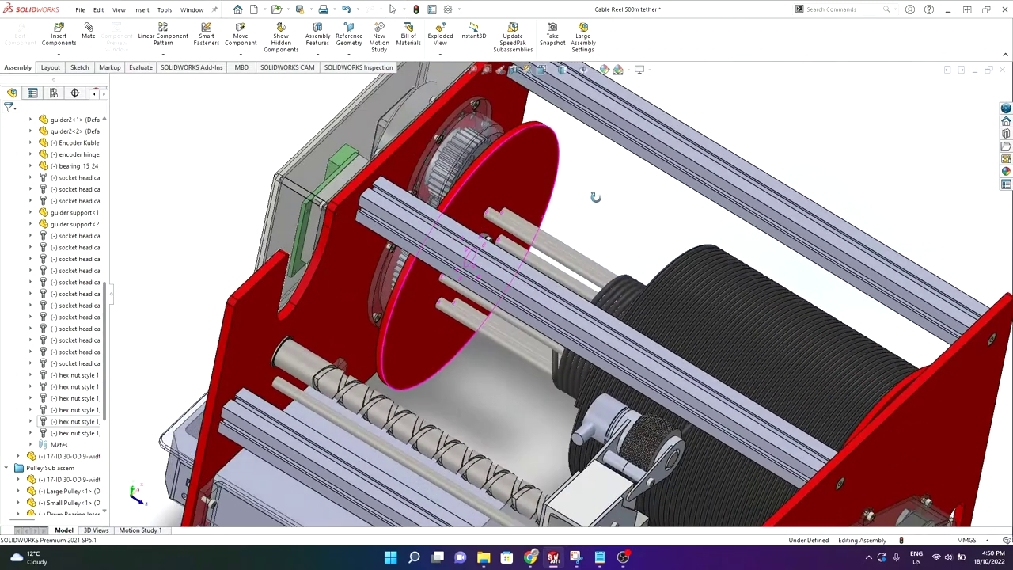
scroll(583, 273, down, 2)
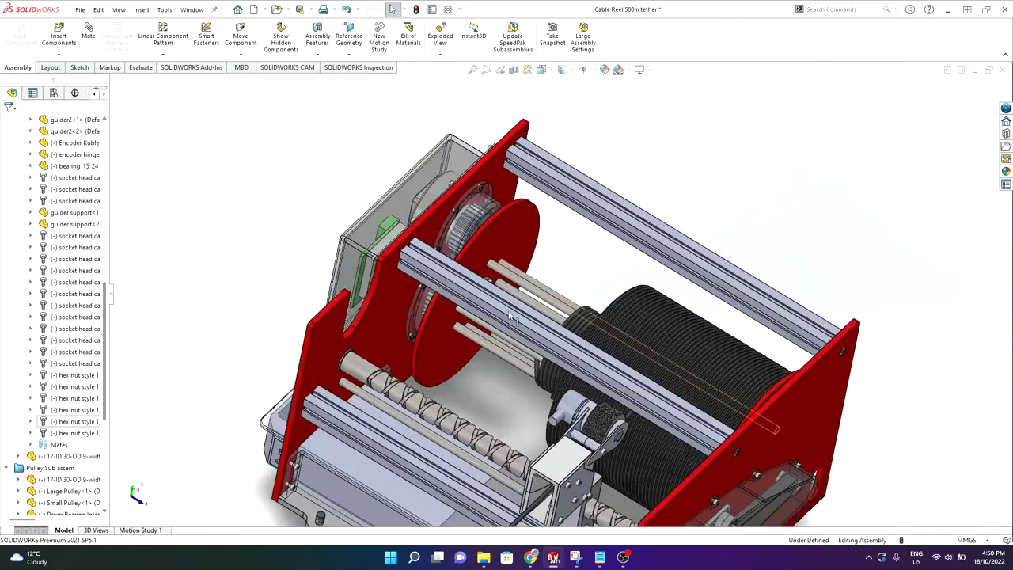
scroll(474, 419, up, 2)
scroll(507, 378, down, 2)
scroll(538, 350, up, 1)
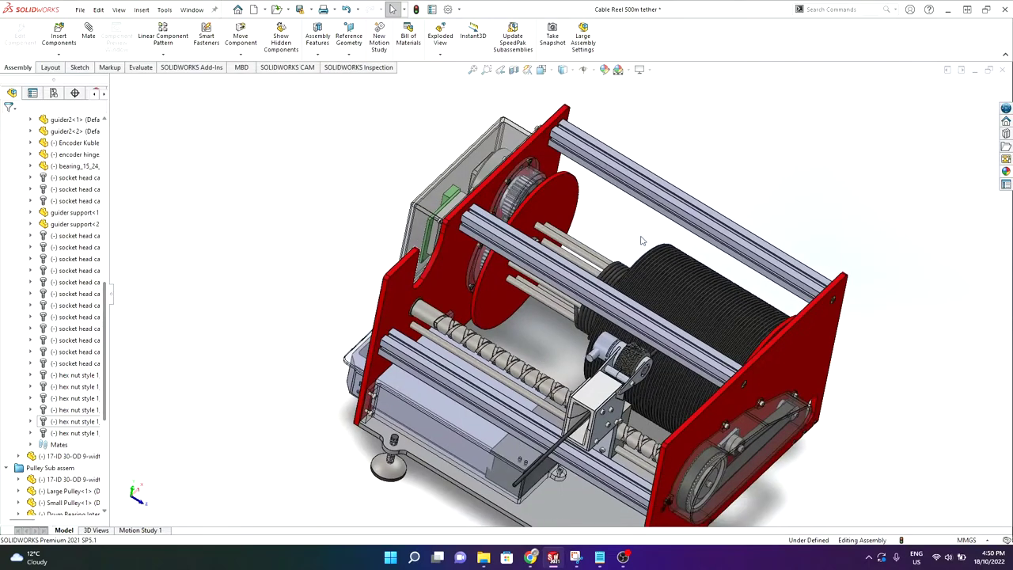
scroll(640, 238, down, 1)
Step: Slide the cable guider by its top face further toward the motor side as seen from above, and clear the selection
middle_drag(567, 404, 552, 425)
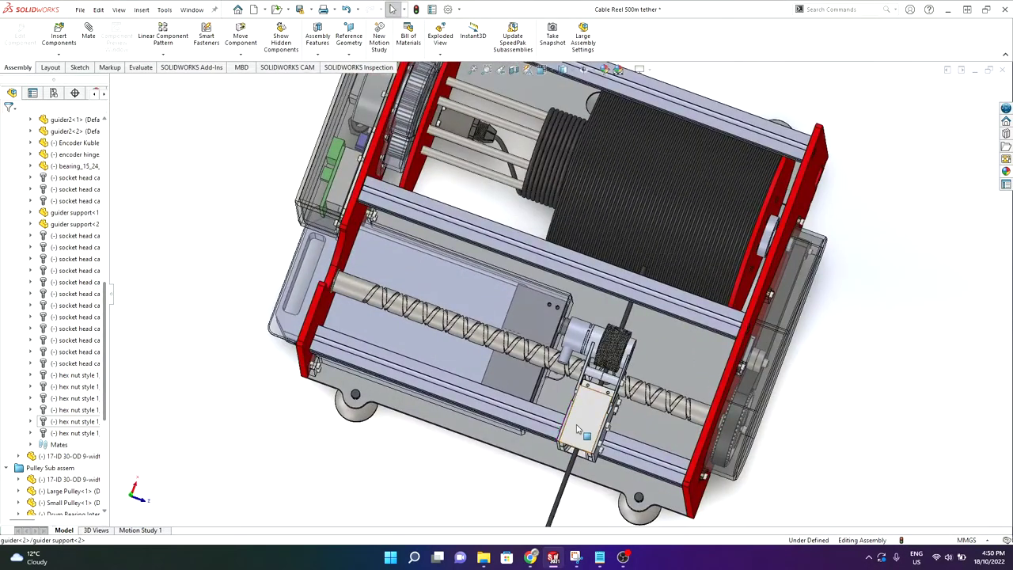
drag(552, 425, 546, 422)
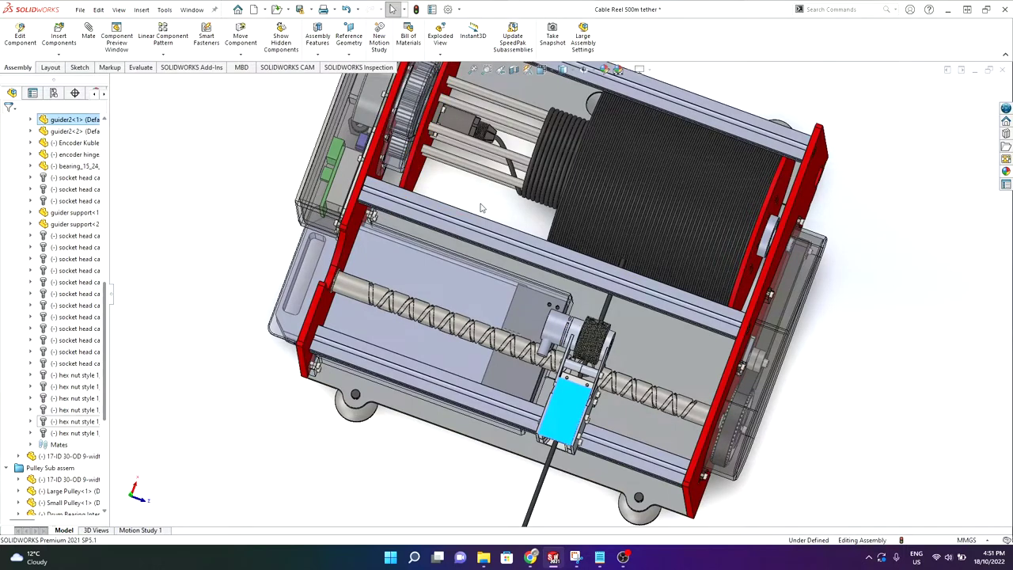
drag(576, 402, 547, 393)
click(508, 221)
scroll(508, 190, up, 3)
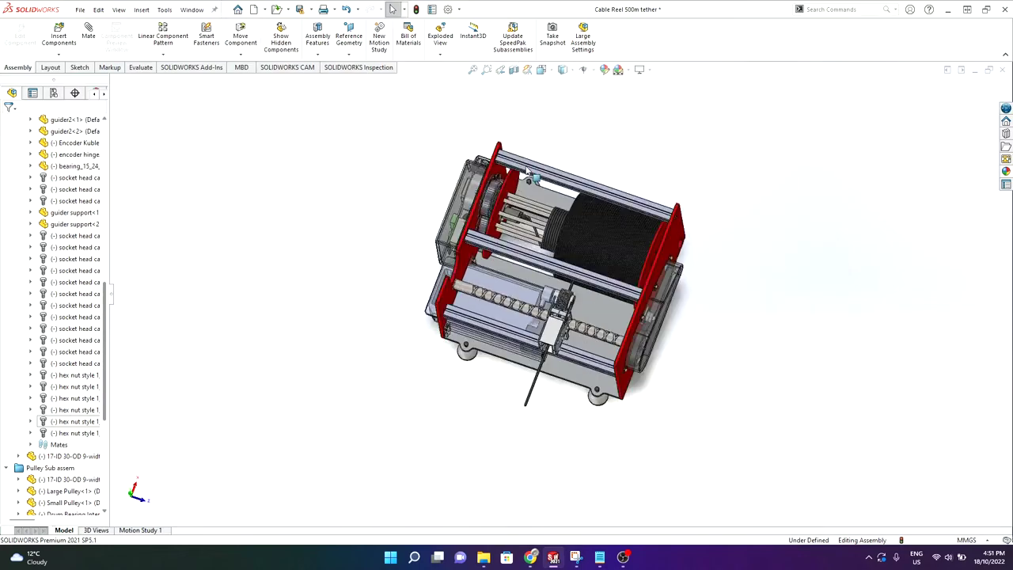
Step: Examine up close how the tether windings lie side by side on the drum
scroll(554, 214, down, 10)
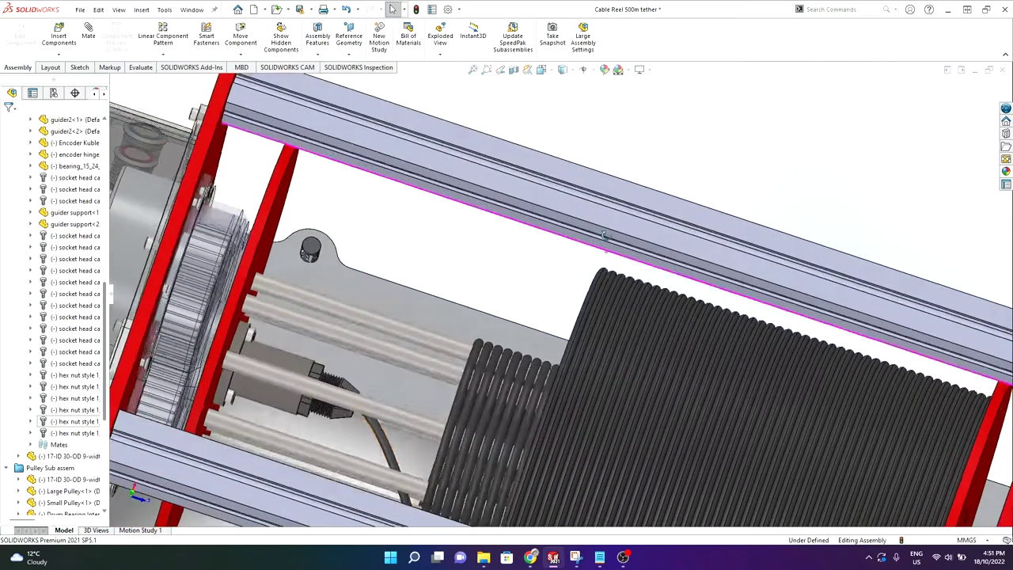
scroll(593, 241, down, 5)
middle_drag(573, 301, 526, 317)
scroll(532, 338, down, 5)
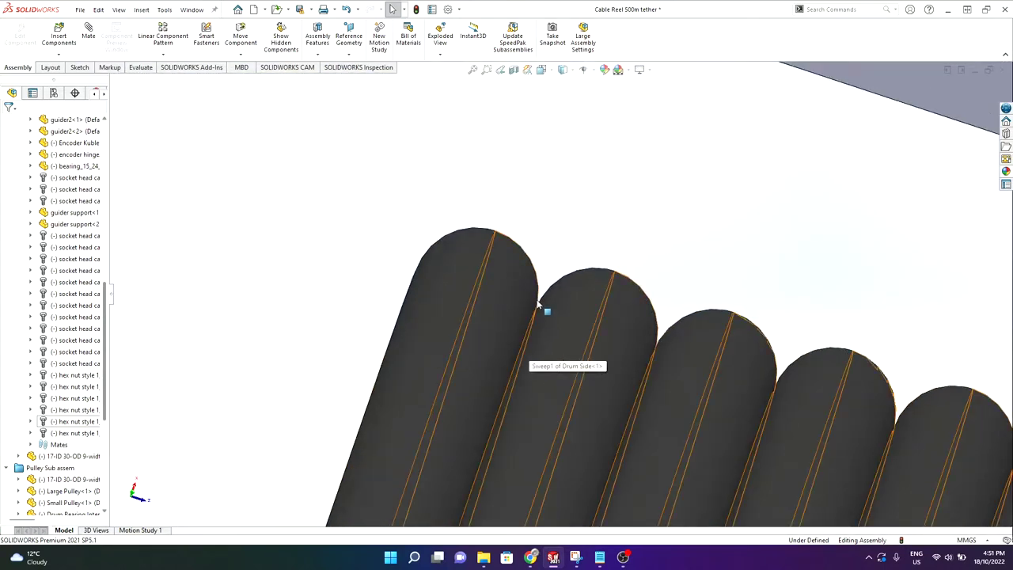
scroll(538, 304, up, 10)
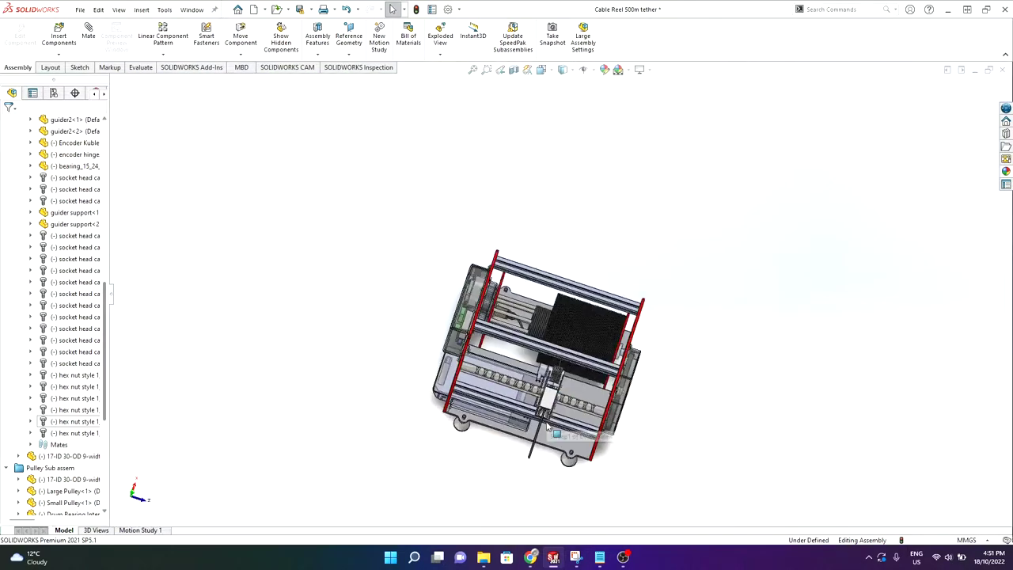
Step: Examine from above and obliquely how the guider and encoder wheel line up with the cable layers on the drum
scroll(547, 426, down, 5)
middle_drag(555, 354, 541, 358)
scroll(626, 187, up, 2)
scroll(593, 231, down, 3)
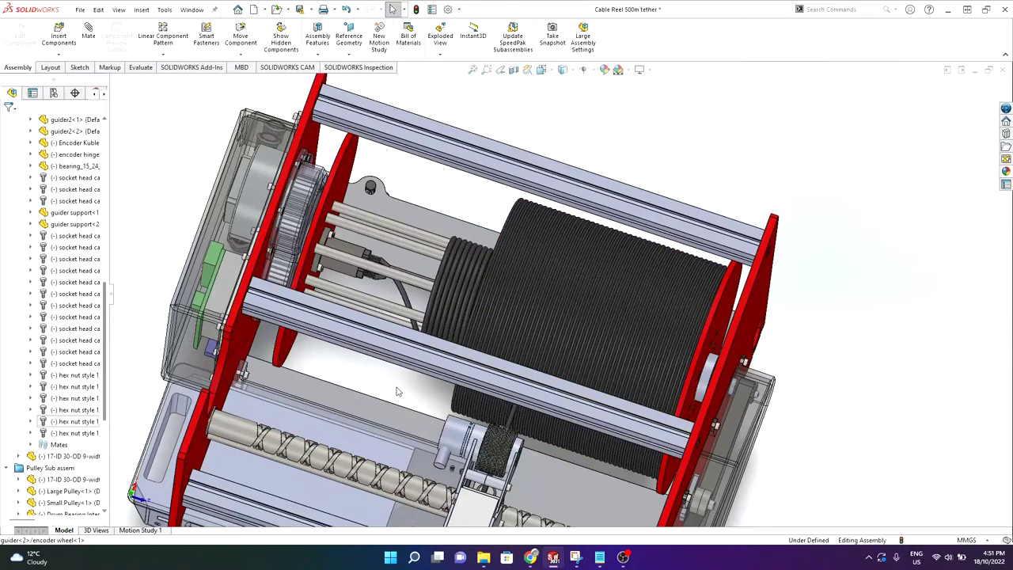
scroll(397, 392, up, 1)
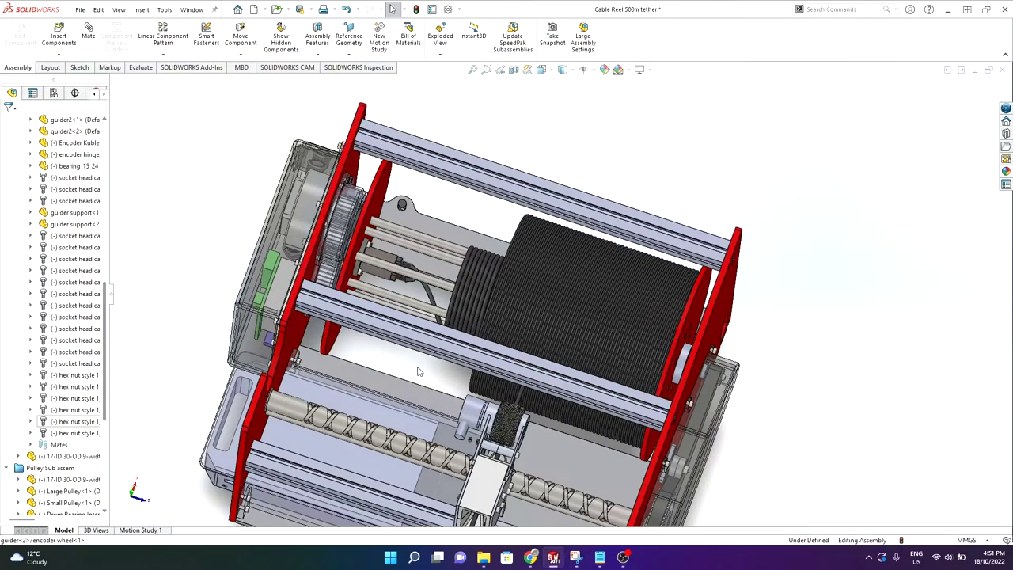
scroll(419, 375, up, 2)
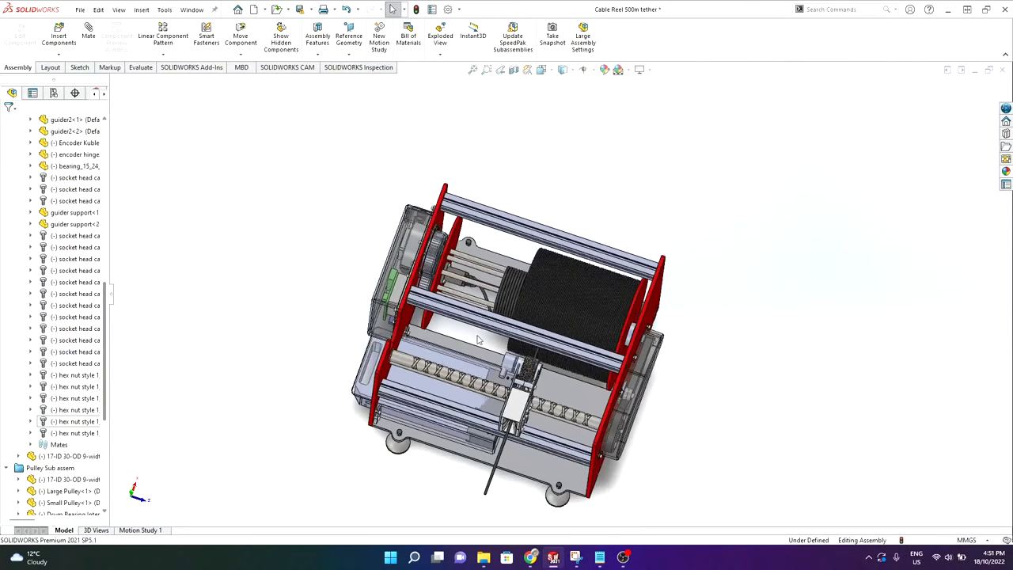
middle_drag(479, 335, 477, 392)
scroll(500, 390, down, 3)
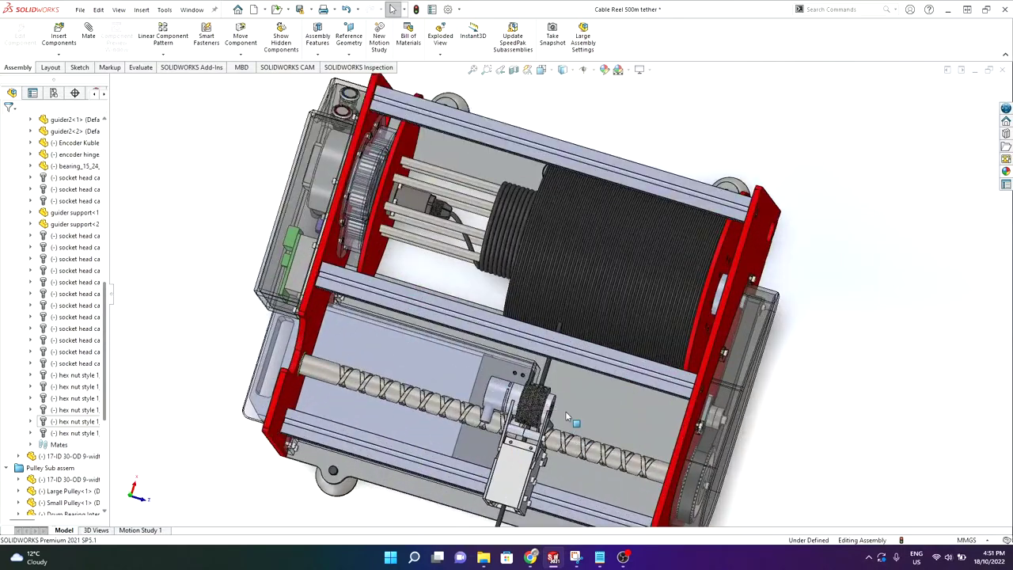
middle_drag(566, 416, 500, 366)
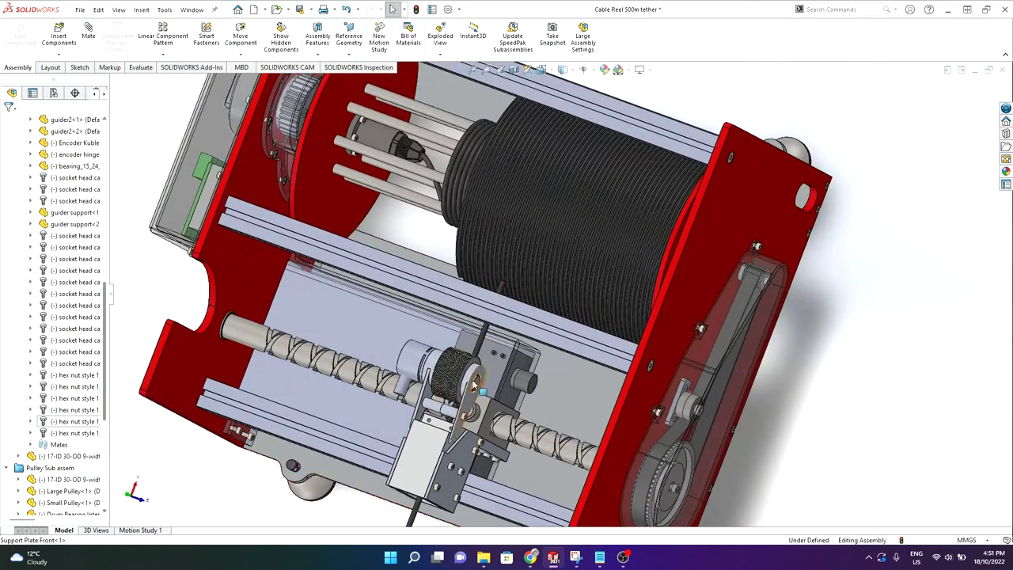
middle_drag(408, 242, 441, 253)
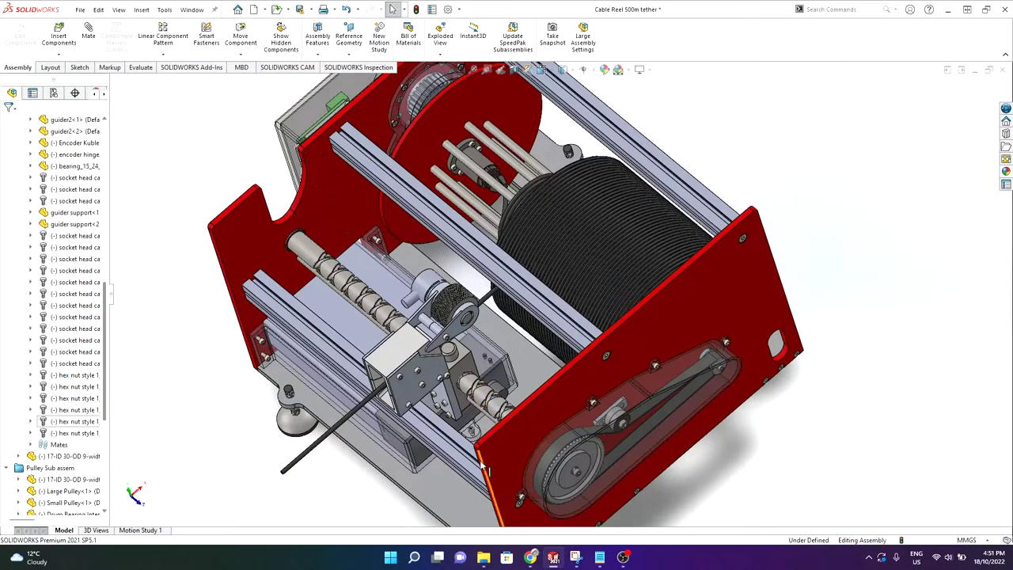
Step: Nudge the cable guider by its Screw Block slightly along the reciprocating screw, away from the pulley side wall
scroll(482, 460, up, 1)
scroll(505, 351, down, 1)
scroll(502, 348, down, 2)
scroll(660, 475, up, 1)
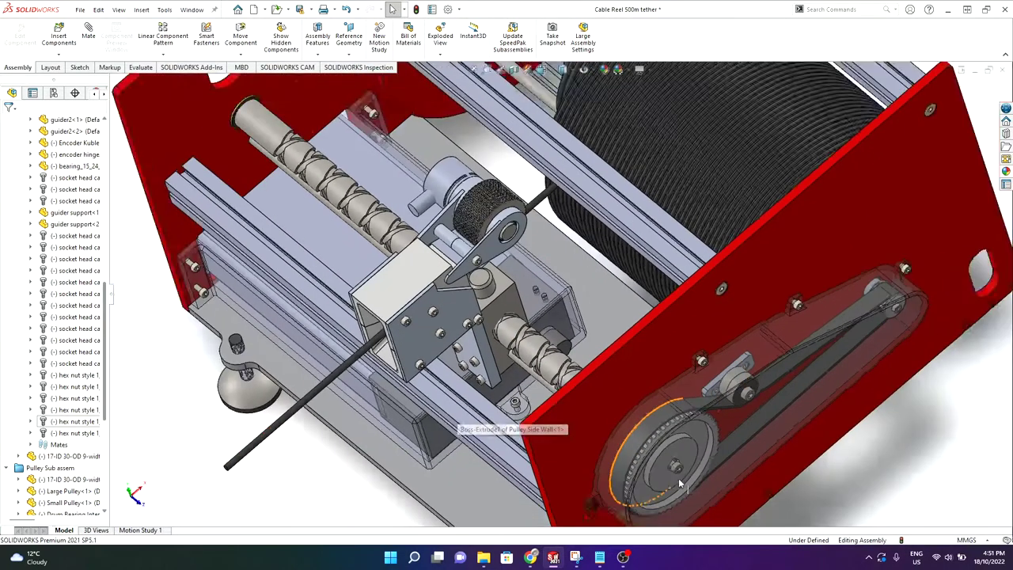
scroll(659, 475, down, 1)
mouse_move(475, 277)
mouse_down()
mouse_move(481, 284)
mouse_move(464, 277)
mouse_up()
scroll(566, 370, up, 1)
Step: Select the Large Pulley's front face and examine how the belt links it to the Small Pulley
middle_drag(409, 483, 730, 375)
scroll(730, 375, up, 5)
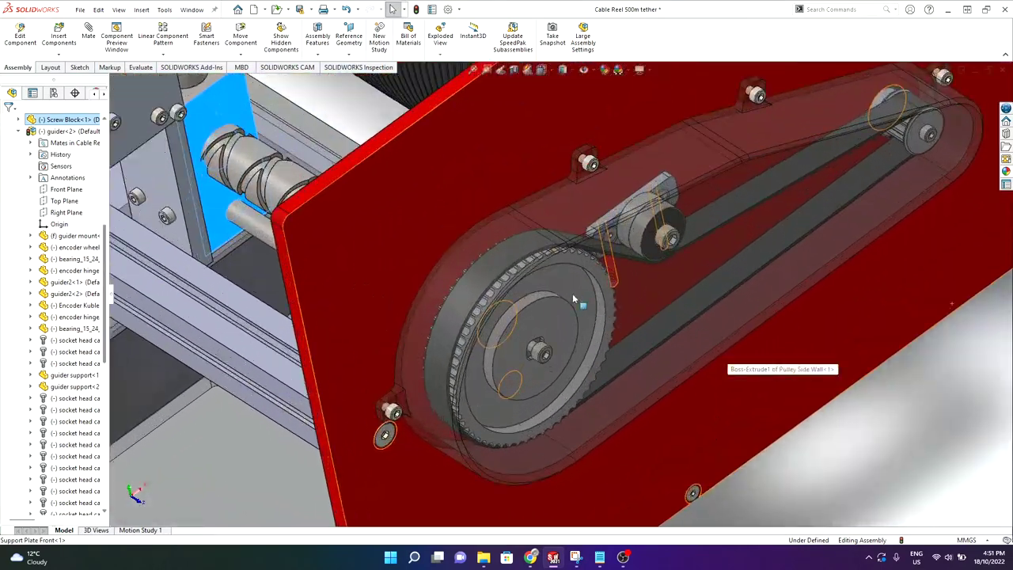
click(563, 271)
middle_drag(565, 271, 568, 296)
scroll(568, 296, up, 1)
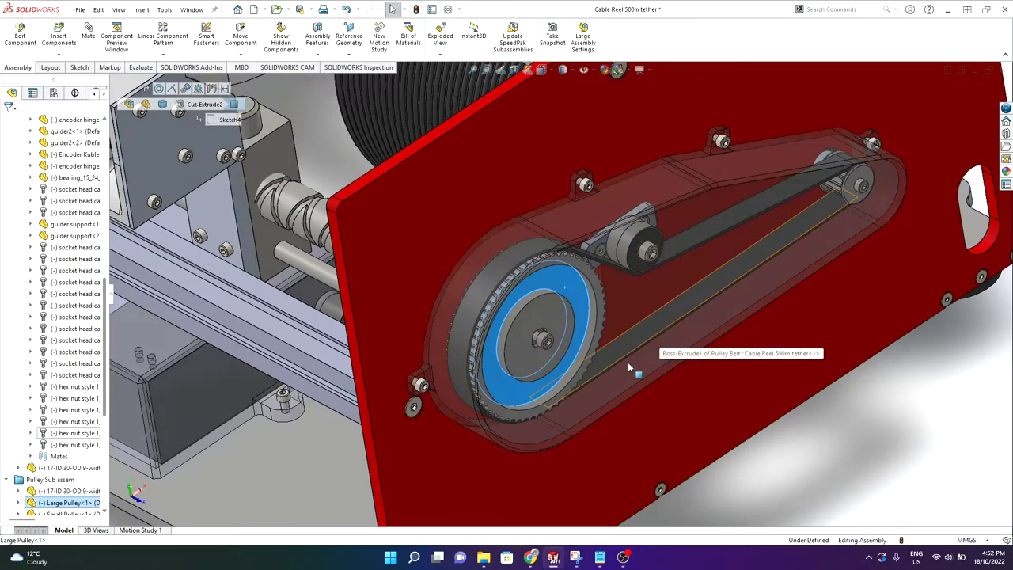
scroll(627, 369, up, 2)
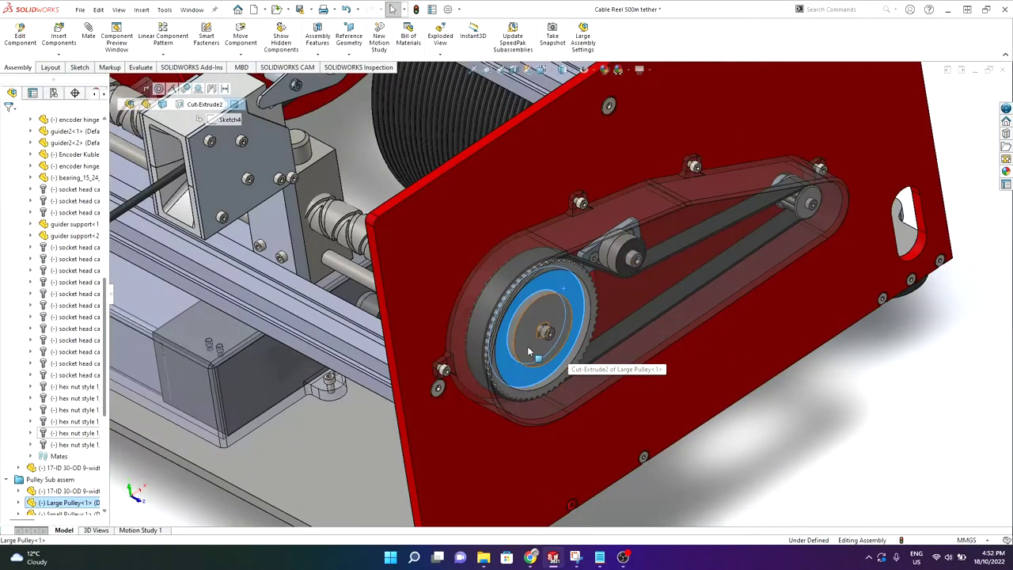
middle_drag(544, 333, 821, 279)
scroll(821, 279, up, 2)
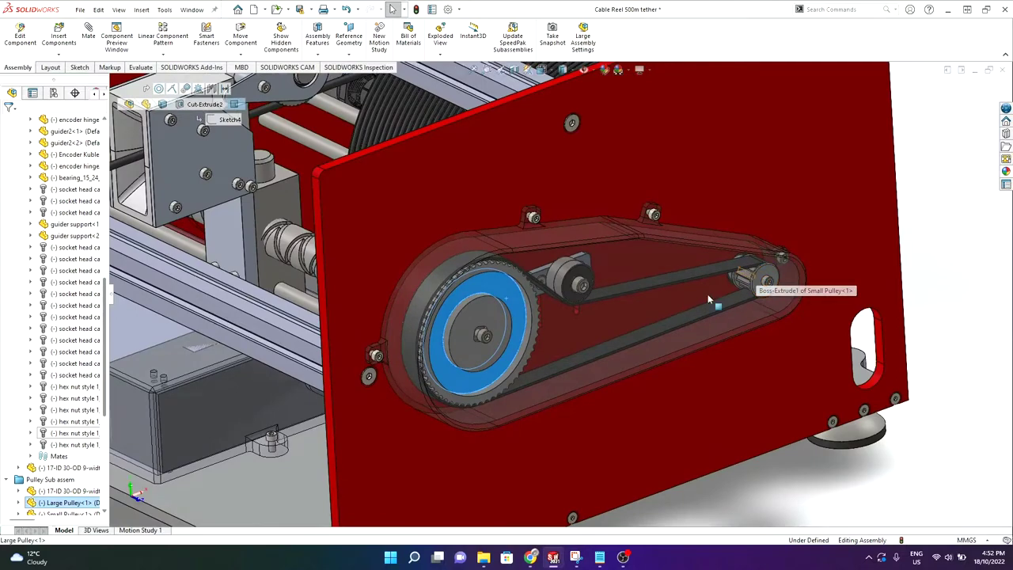
scroll(604, 335, up, 3)
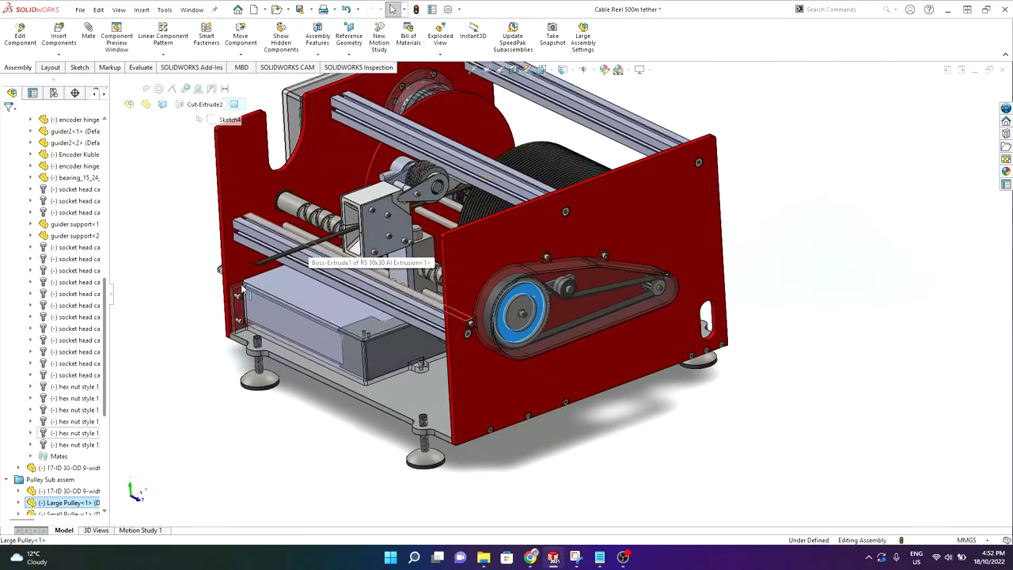
Step: Select a drum rod, clear the selection, and examine the belt drive on the outer pulley side wall beside the guider
middle_drag(301, 248, 473, 176)
scroll(497, 164, down, 4)
click(481, 153)
scroll(694, 456, down, 4)
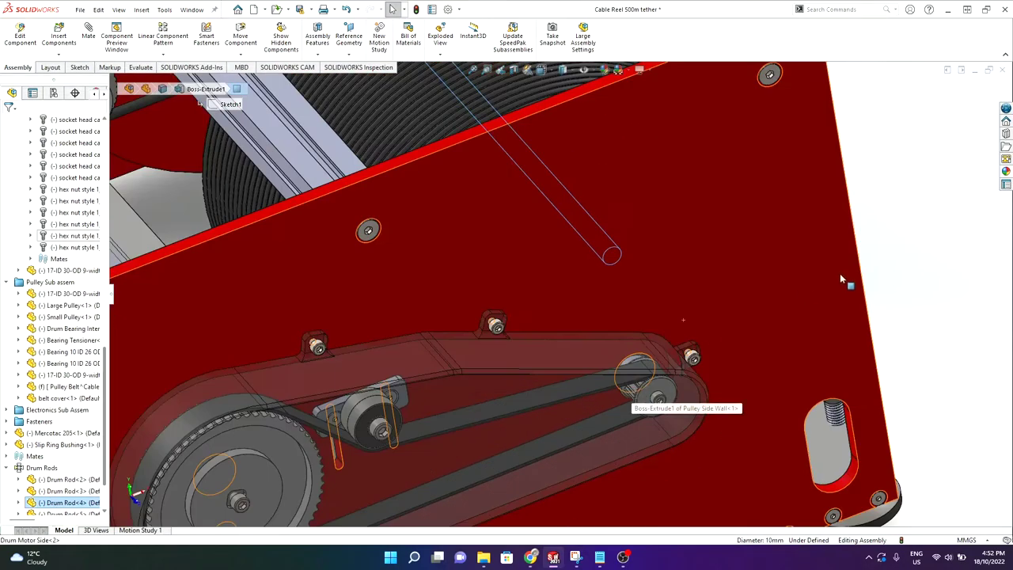
click(918, 281)
scroll(919, 281, up, 4)
scroll(448, 475, down, 2)
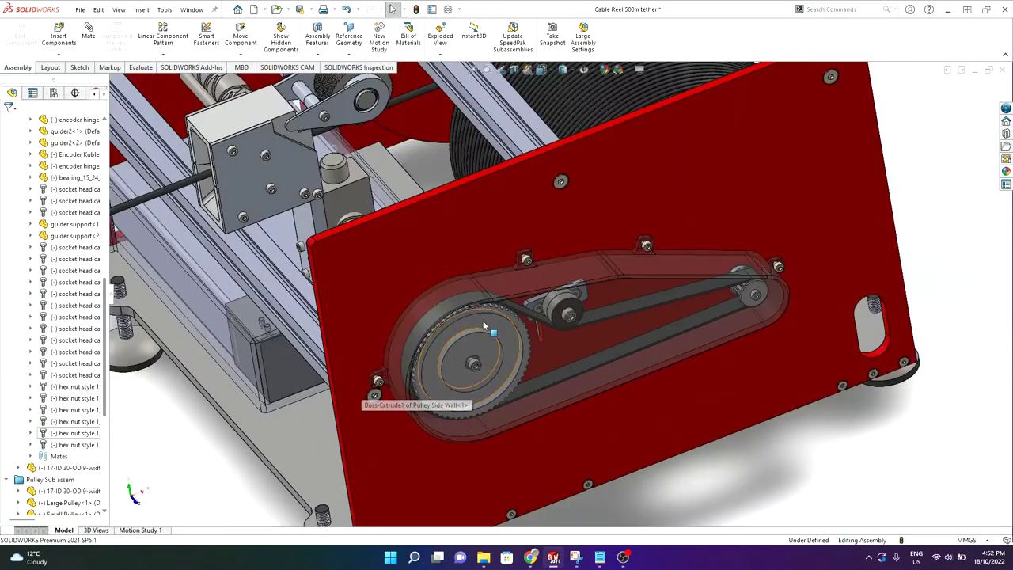
scroll(554, 297, up, 3)
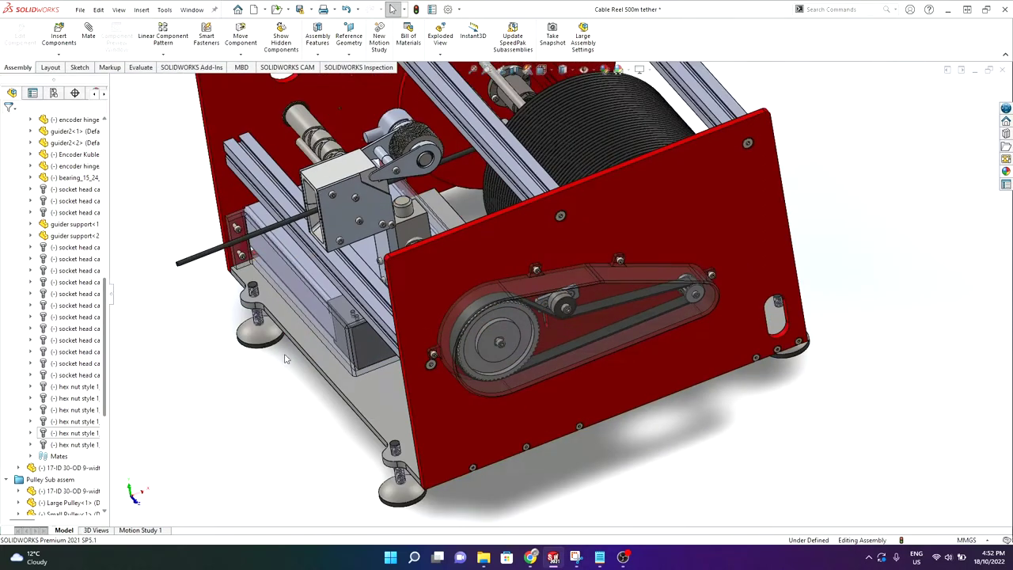
Step: Examine the cable guider and its knurled encoder wheel between the frame rails and the drum
scroll(291, 418, up, 4)
scroll(375, 380, down, 1)
scroll(703, 131, down, 2)
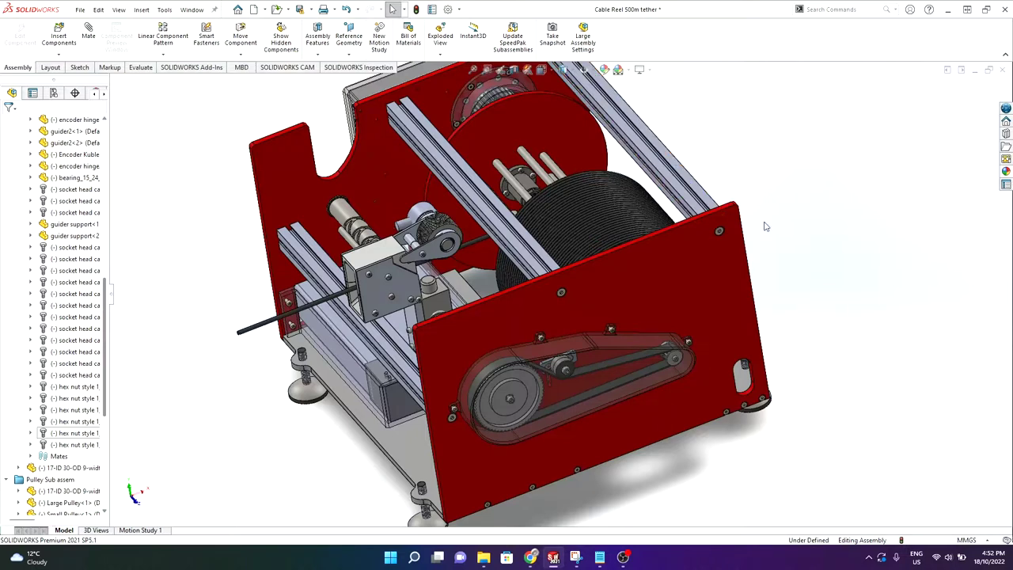
scroll(380, 300, down, 2)
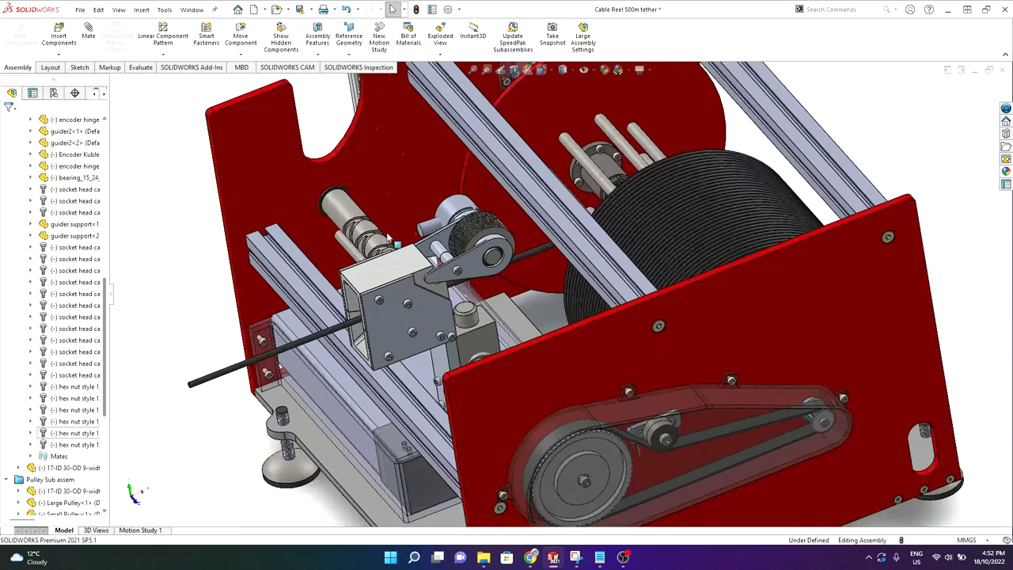
scroll(390, 241, down, 2)
scroll(484, 279, down, 2)
scroll(484, 277, down, 3)
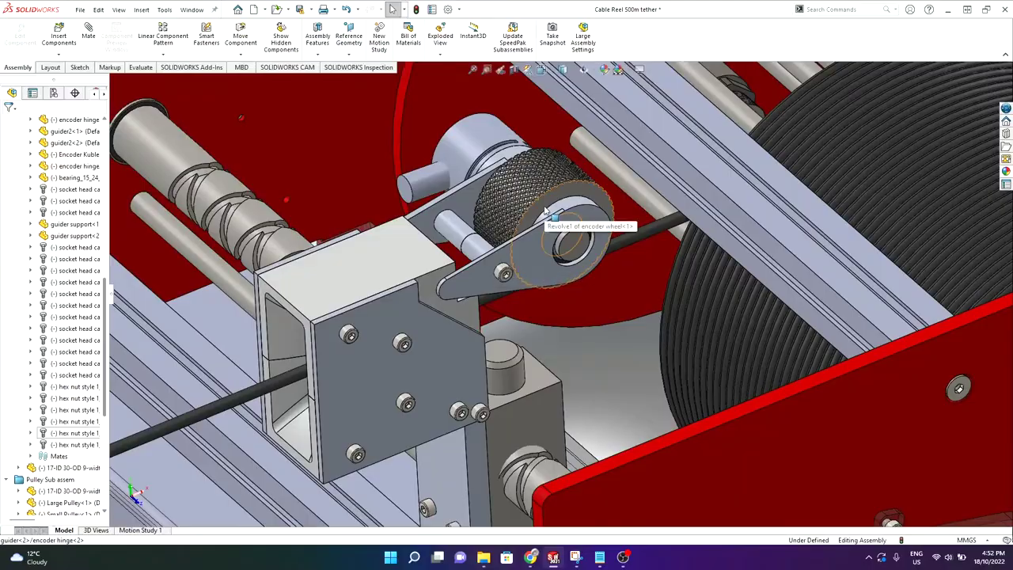
Step: Select the Kubler encoder body and examine from both sides how its wheel rests on the cable
middle_drag(545, 212, 582, 214)
click(449, 113)
scroll(449, 115, up, 4)
middle_drag(451, 119, 540, 291)
scroll(540, 291, up, 3)
scroll(886, 292, down, 3)
middle_drag(823, 305, 725, 293)
scroll(729, 290, down, 3)
scroll(729, 290, down, 3)
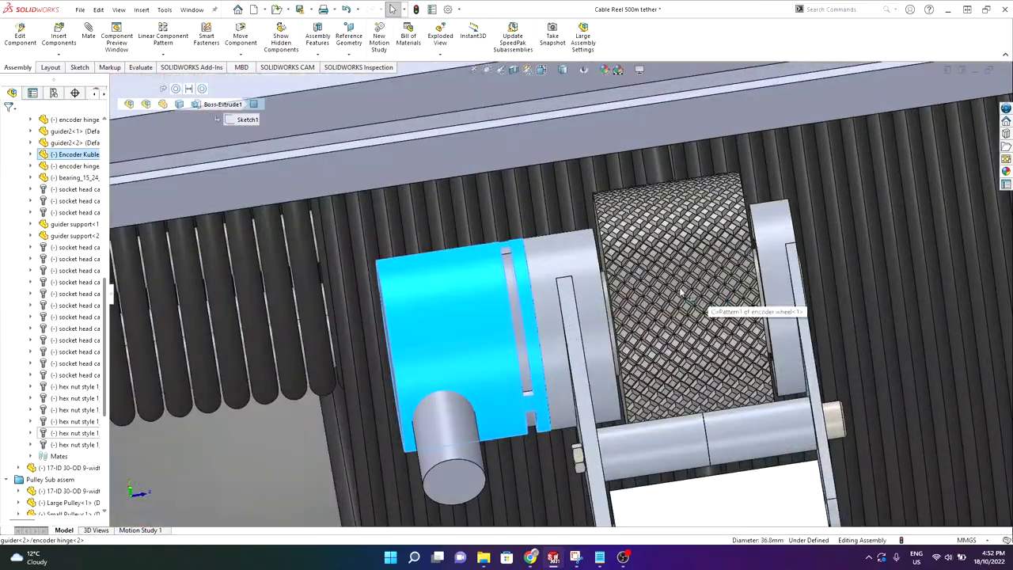
middle_drag(663, 307, 593, 297)
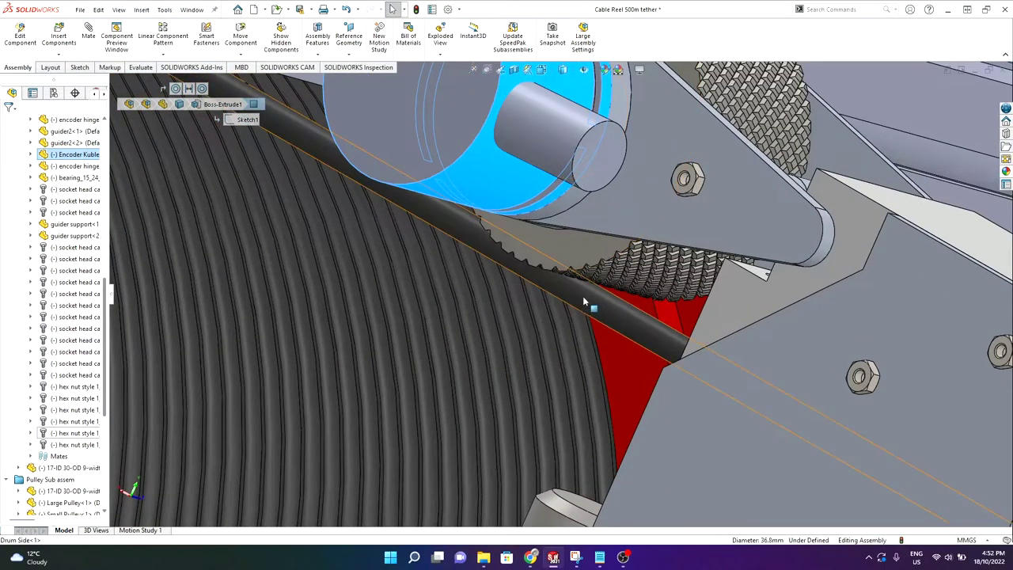
Step: Clear the encoder selection and examine the guider and wound drum from the motor side of the reel
scroll(597, 308, up, 5)
middle_drag(670, 212, 623, 183)
scroll(641, 210, up, 6)
scroll(571, 297, down, 2)
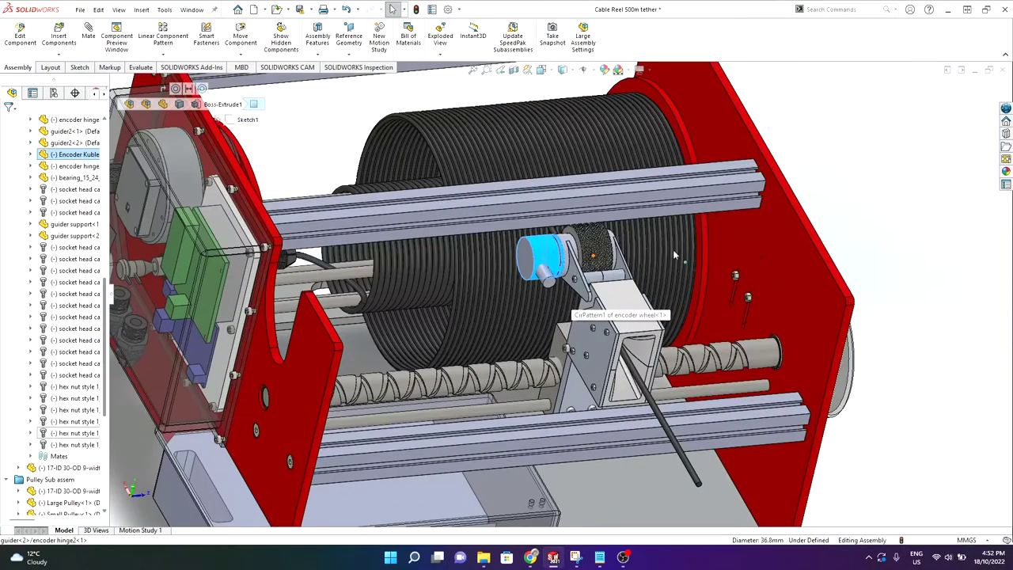
click(819, 173)
scroll(804, 181, down, 1)
middle_drag(804, 181, 851, 210)
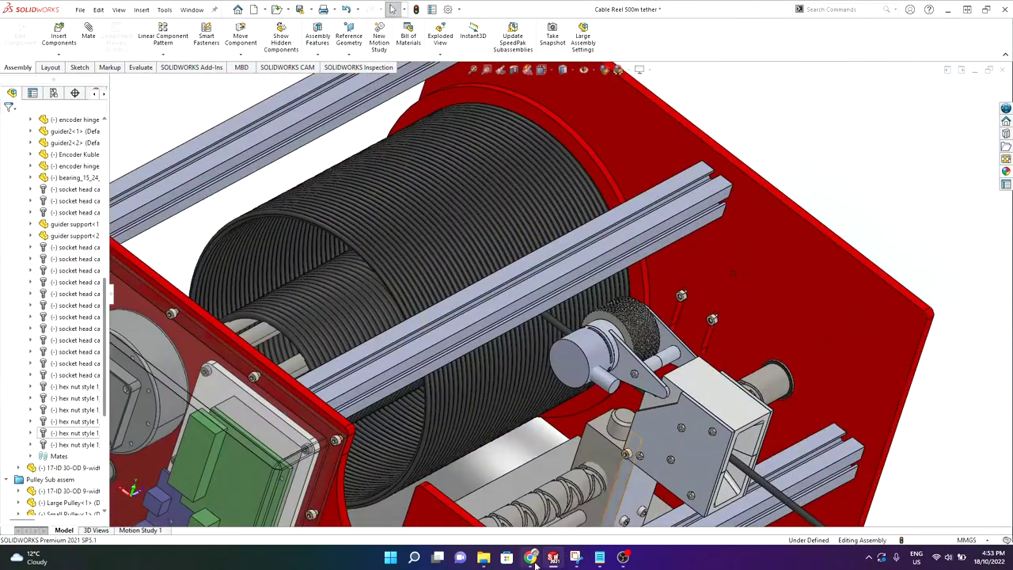
Step: Switch to Chrome to view the T100 MarkII crawler reference photo, and return to the SOLIDWORKS assembly
mouse_move(530, 557)
click(494, 523)
key(ctrl+Tab)
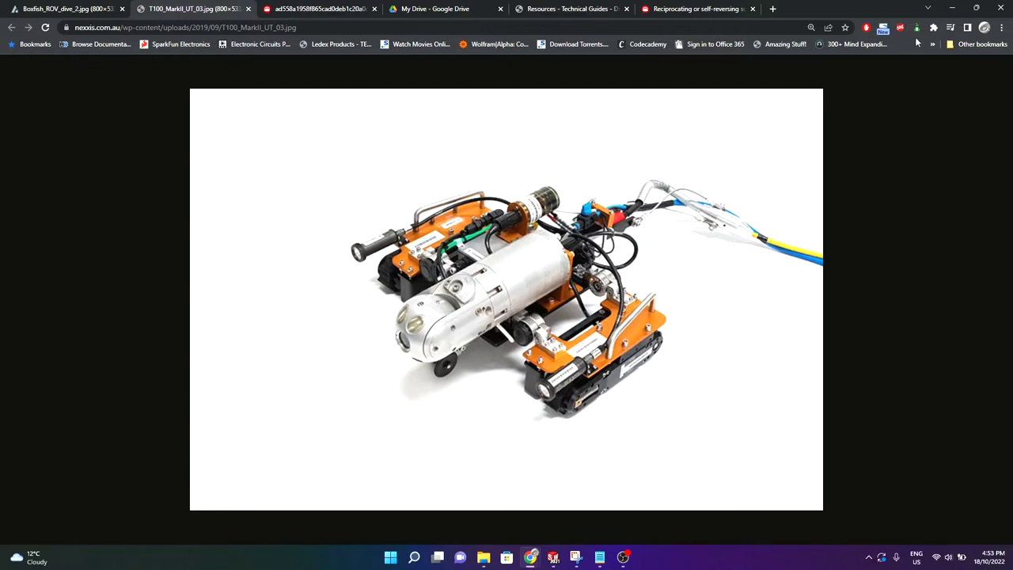
click(961, 8)
Step: Examine the path of the cable from the drum under the encoder wheel and through the guider
scroll(768, 331, up, 4)
scroll(632, 384, down, 3)
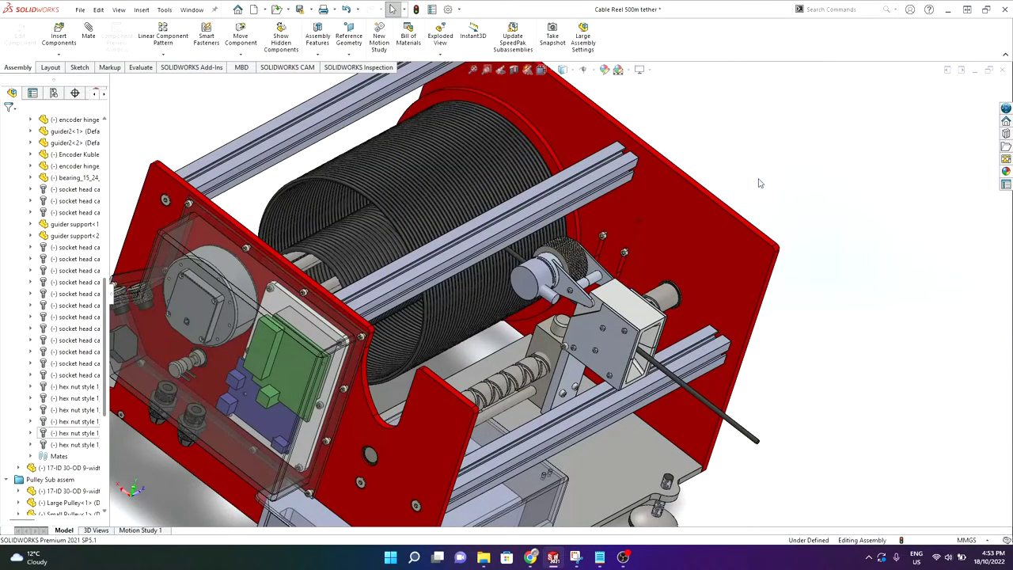
scroll(756, 258, up, 2)
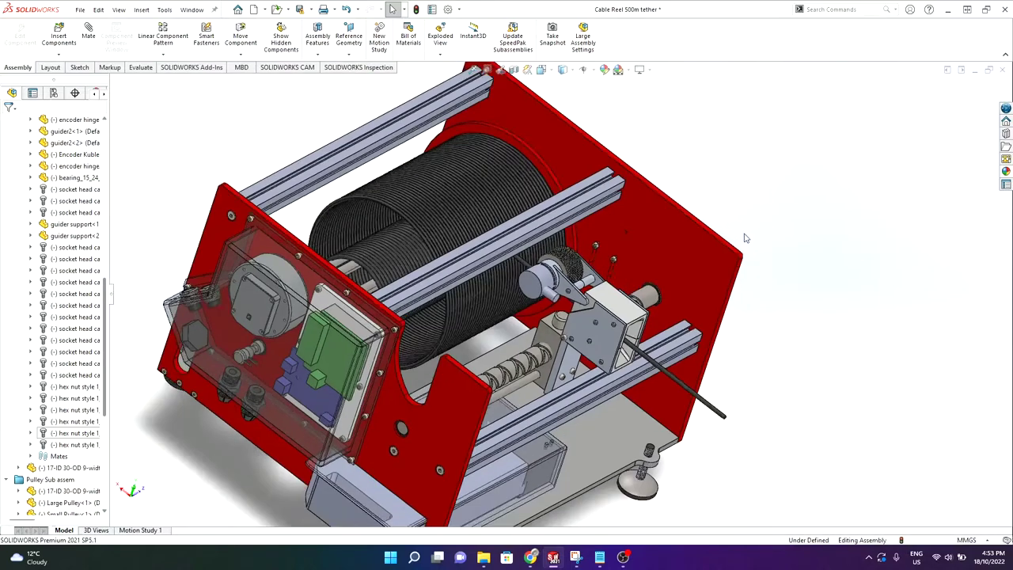
scroll(671, 320, down, 3)
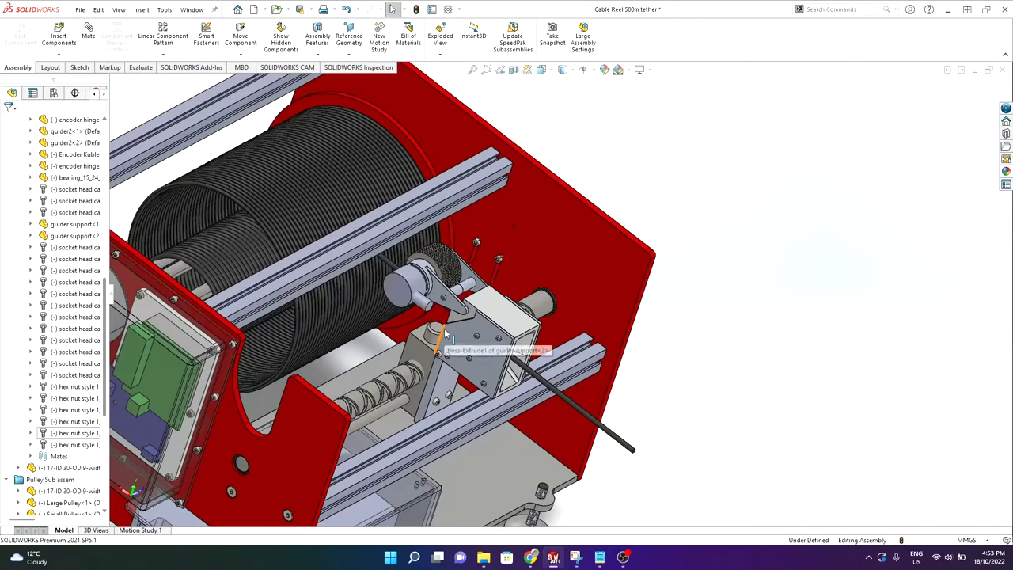
scroll(421, 304, down, 2)
scroll(418, 308, down, 2)
scroll(418, 309, down, 5)
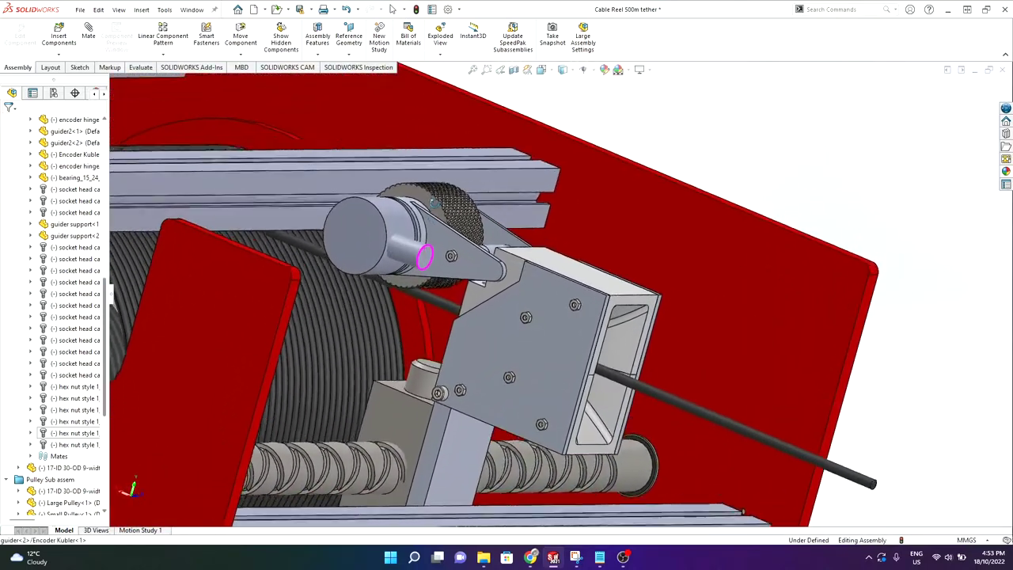
Step: Select the encoder wheel's side face to point out where it contacts the cable, and clear the selection
scroll(426, 311, down, 3)
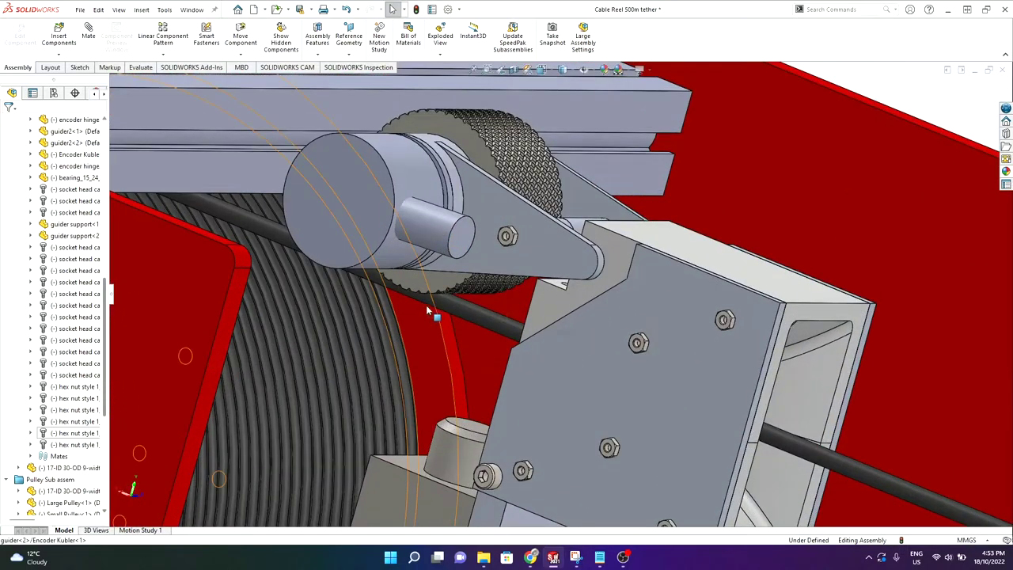
middle_drag(428, 308, 508, 309)
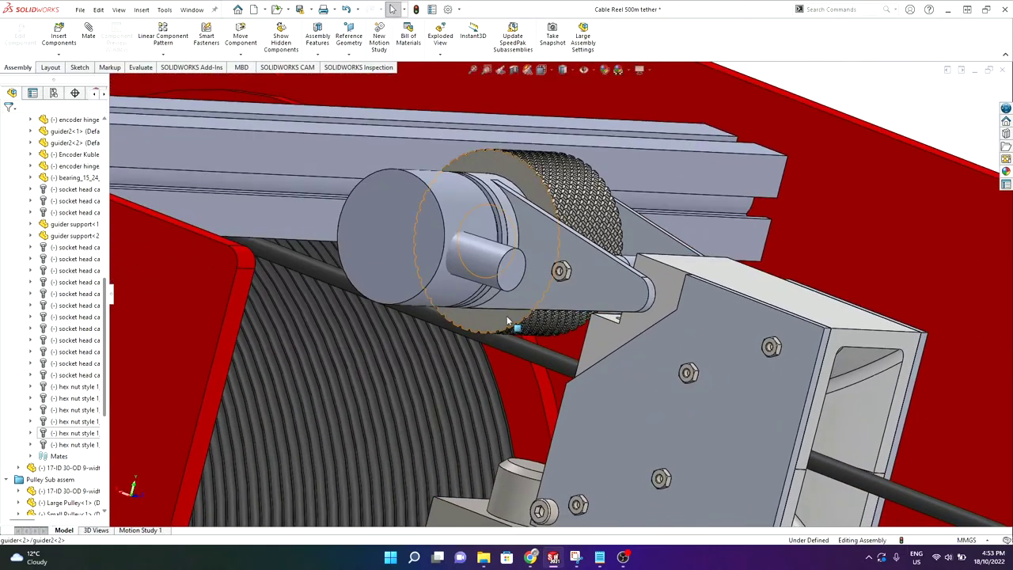
click(508, 321)
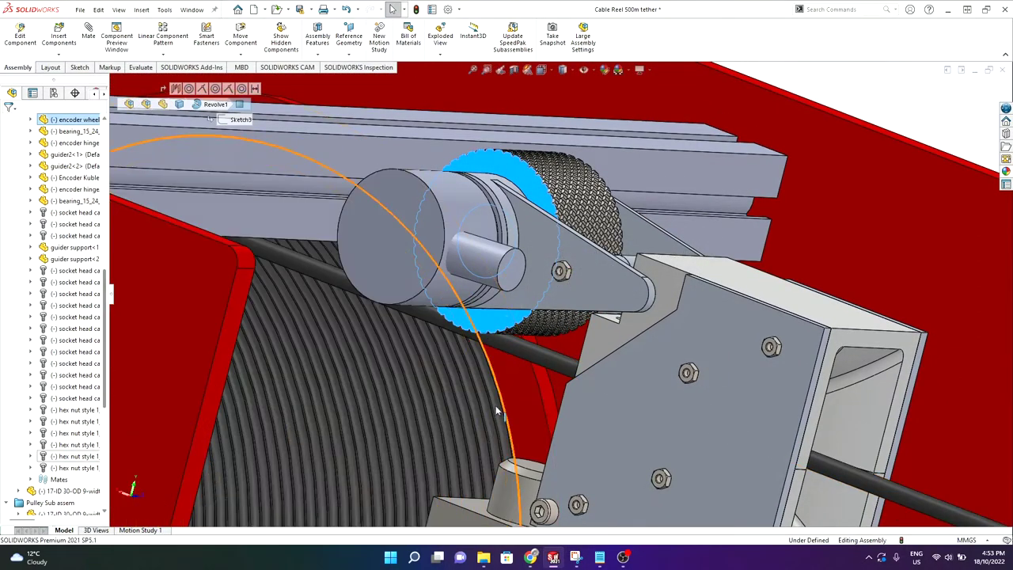
scroll(495, 404, up, 2)
scroll(649, 237, down, 1)
click(804, 96)
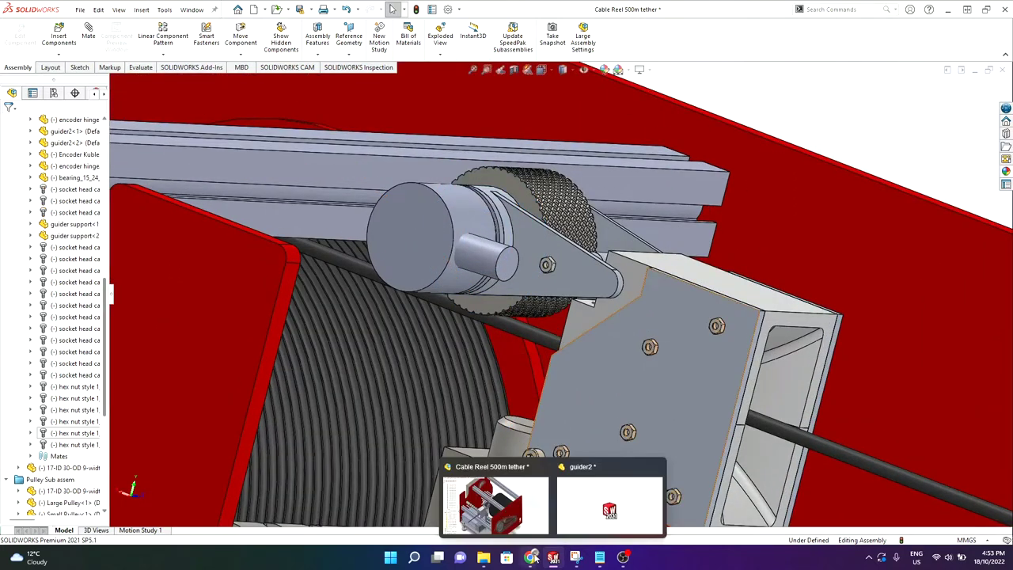
ctrl+middle_drag(847, 90, 864, 86)
Step: Switch to Chrome to watch cable reel.mp4 showing the built guider, and return to the SOLIDWORKS assembly
mouse_move(530, 563)
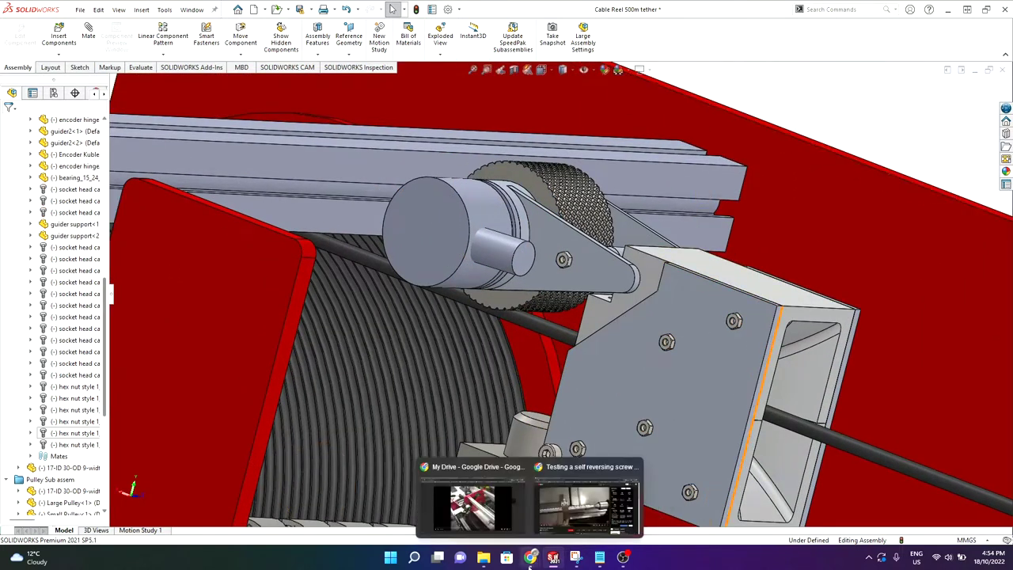
click(481, 501)
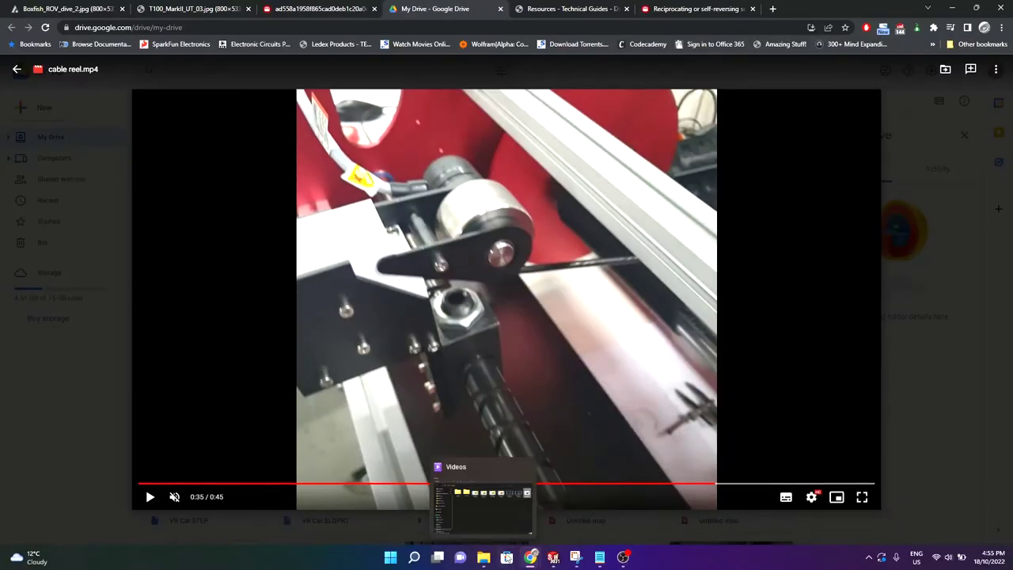
mouse_move(553, 559)
click(510, 509)
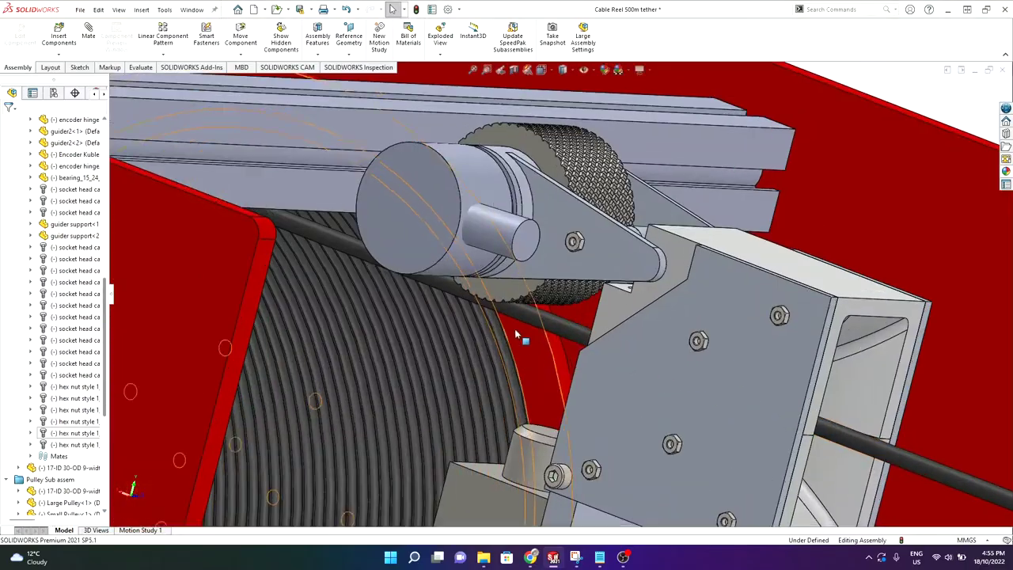
Step: Select the top face of the upper guider part, examine the guider from the pulley side, and clear the selection
middle_drag(516, 335, 659, 342)
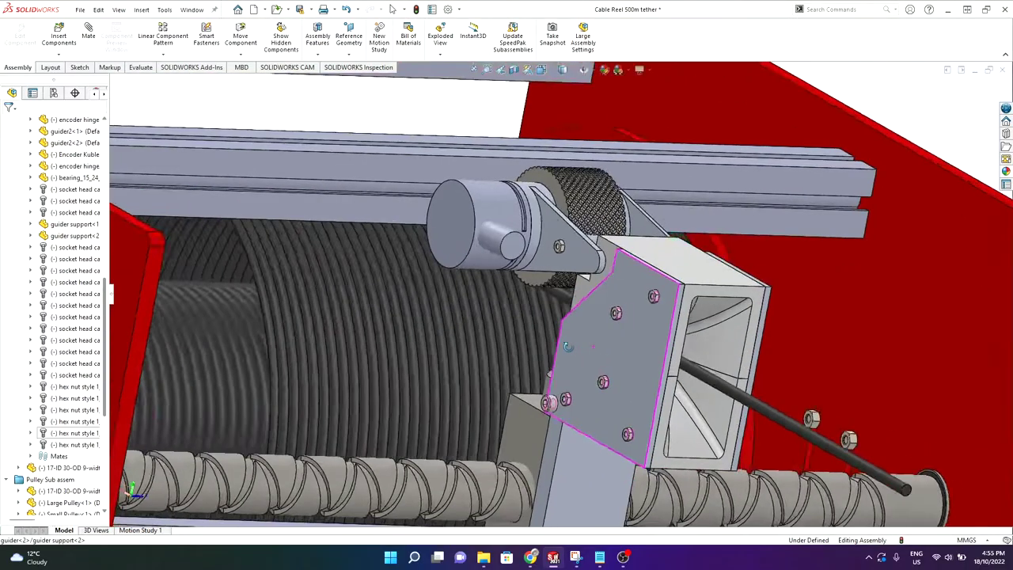
middle_drag(568, 347, 511, 358)
click(655, 271)
middle_drag(685, 357, 517, 345)
scroll(564, 296, up, 5)
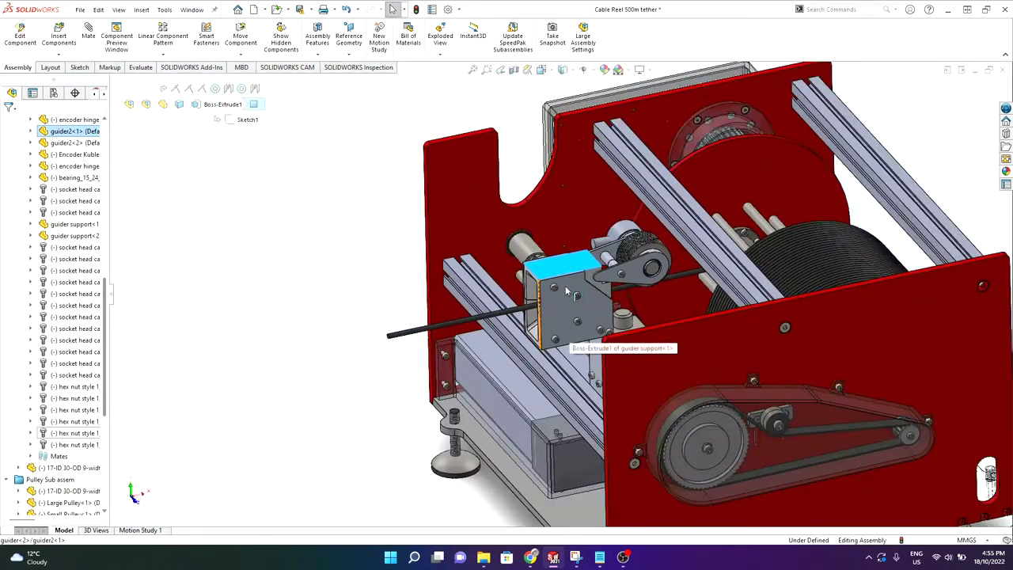
scroll(560, 295, down, 1)
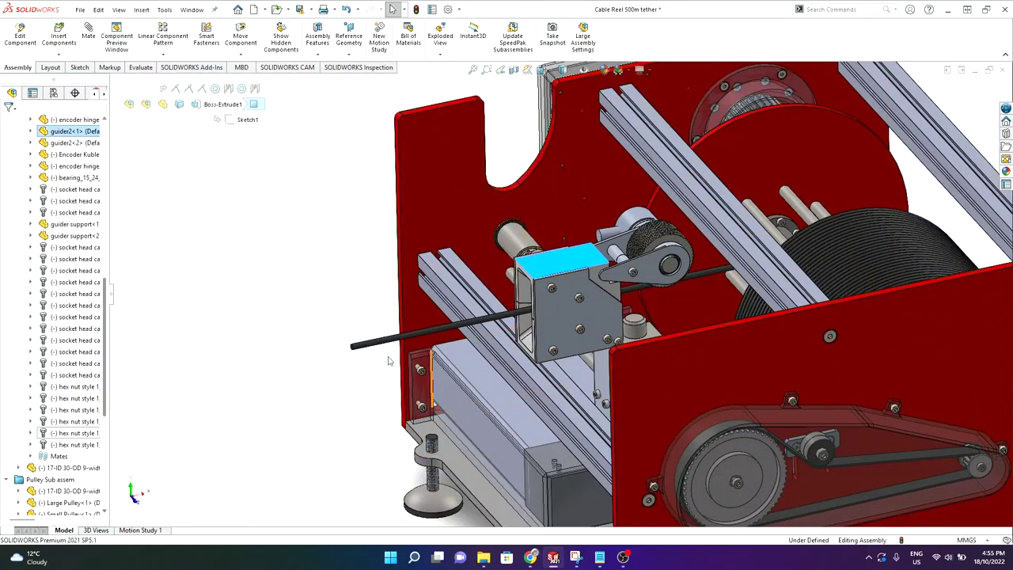
click(327, 348)
scroll(301, 401, up, 2)
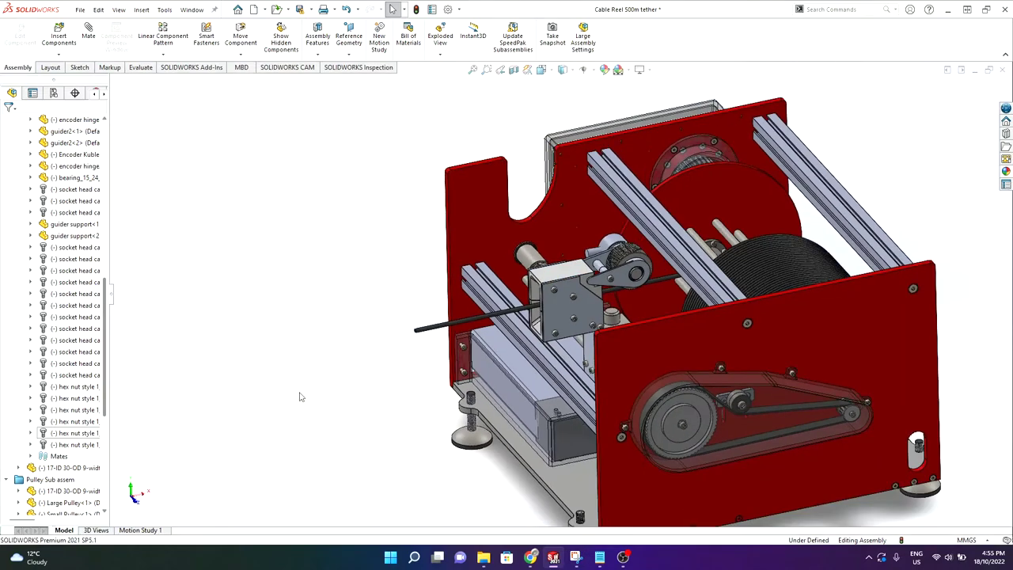
Step: Select the battery to examine how it sits in its holder above the base plate, and clear the selection
middle_drag(366, 391, 456, 258)
scroll(456, 257, down, 3)
click(534, 329)
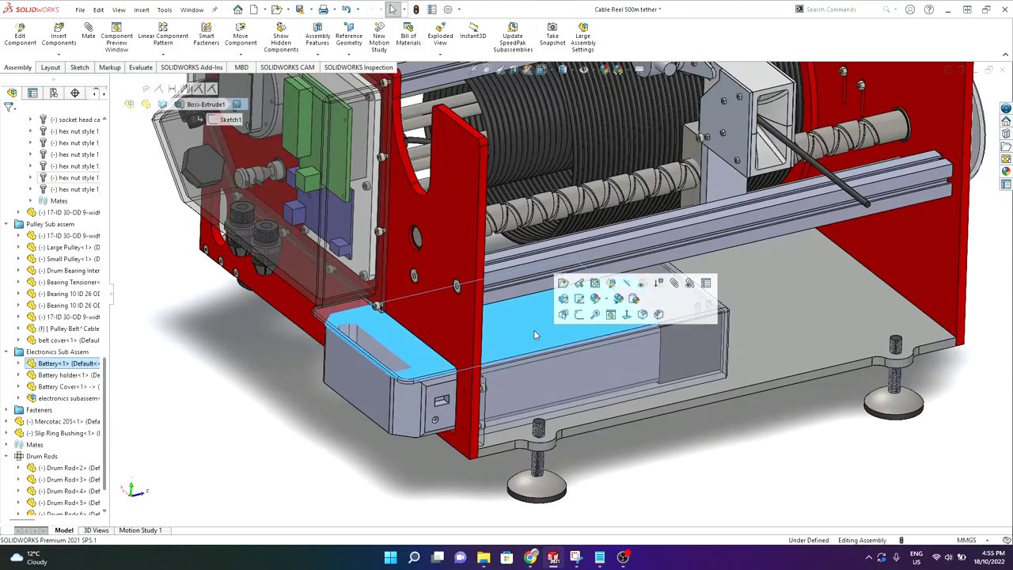
scroll(533, 329, down, 2)
mouse_move(531, 366)
middle_down()
mouse_move(563, 379)
mouse_move(540, 361)
middle_up()
click(602, 486)
scroll(562, 396, up, 2)
scroll(562, 396, up, 3)
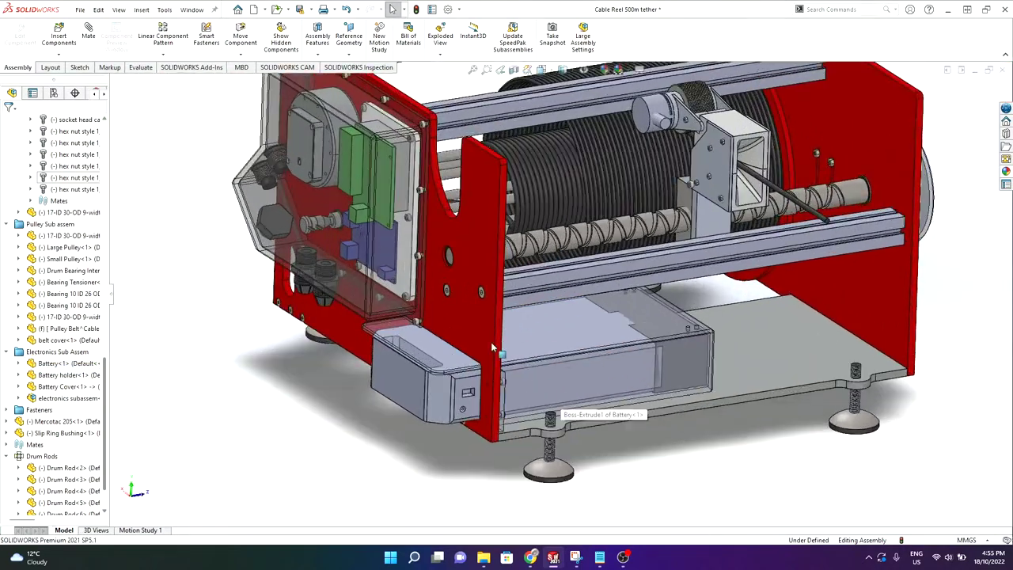
Step: Examine the motor, slip ring and circuit boards inside the transparent electronics enclosure on the motor side wall
scroll(538, 407, up, 1)
scroll(440, 152, down, 1)
middle_drag(283, 219, 339, 259)
scroll(441, 258, down, 3)
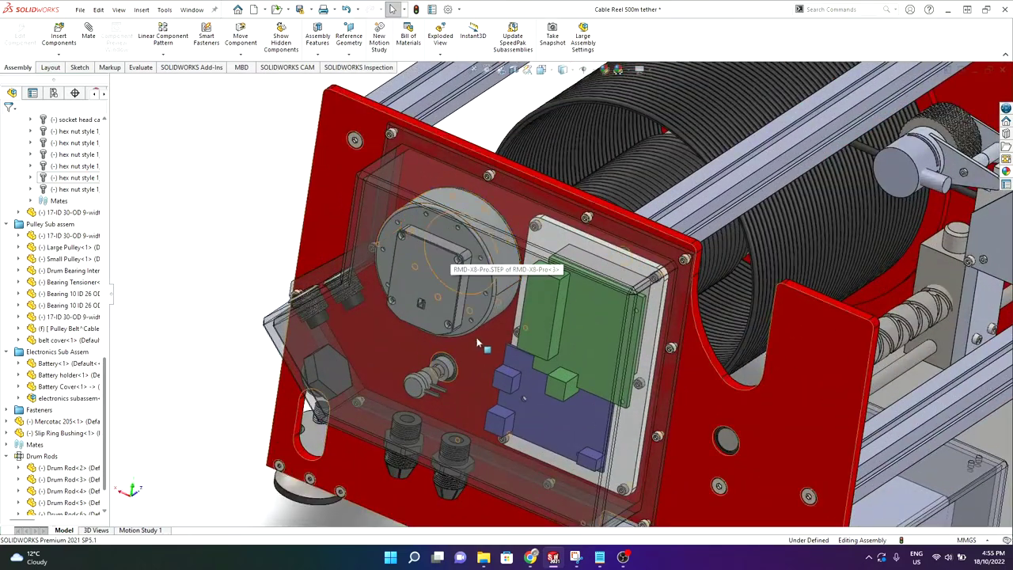
scroll(472, 340, down, 4)
scroll(555, 380, up, 5)
scroll(558, 391, down, 2)
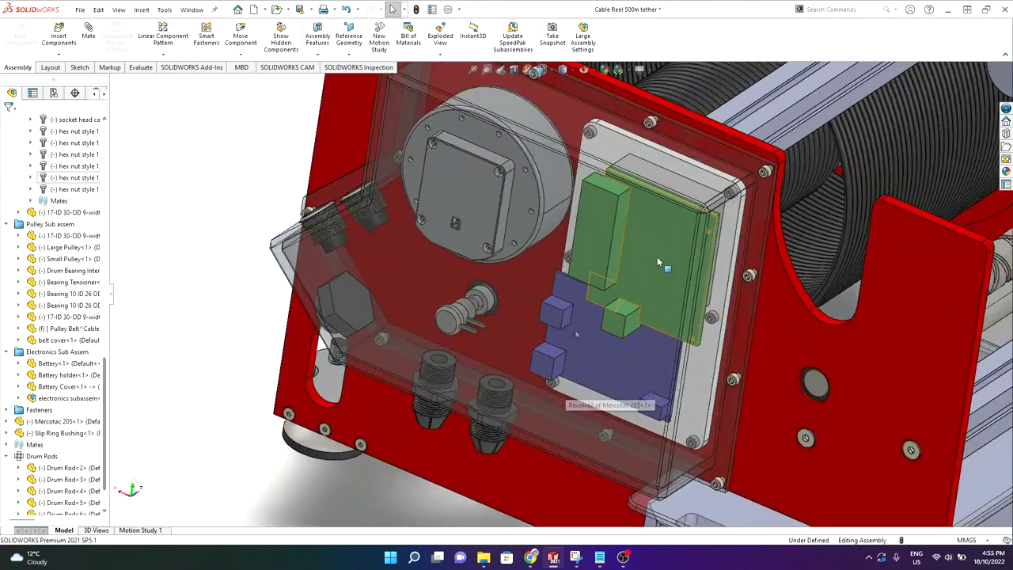
scroll(657, 257, down, 2)
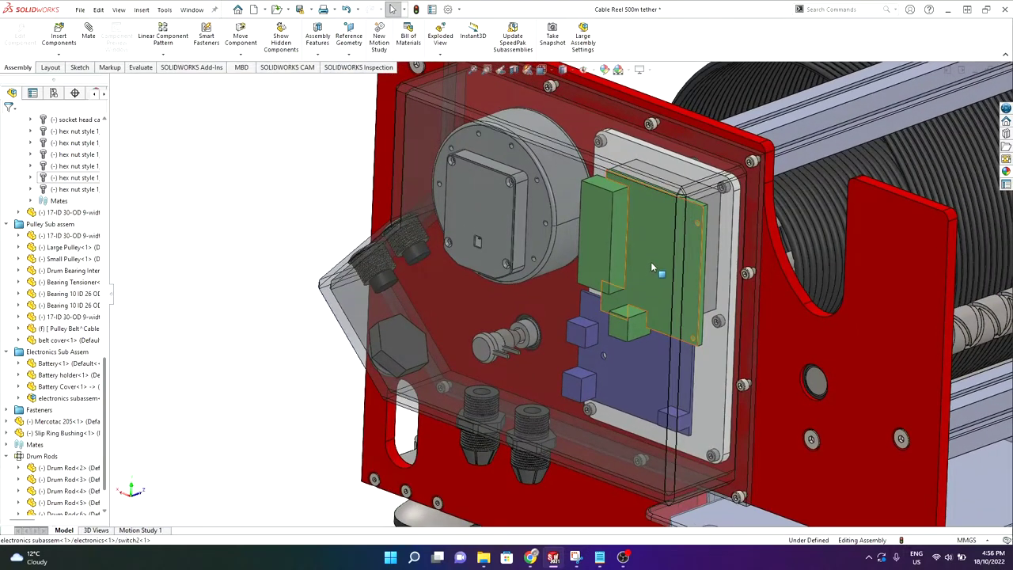
scroll(650, 268, up, 5)
scroll(580, 270, down, 5)
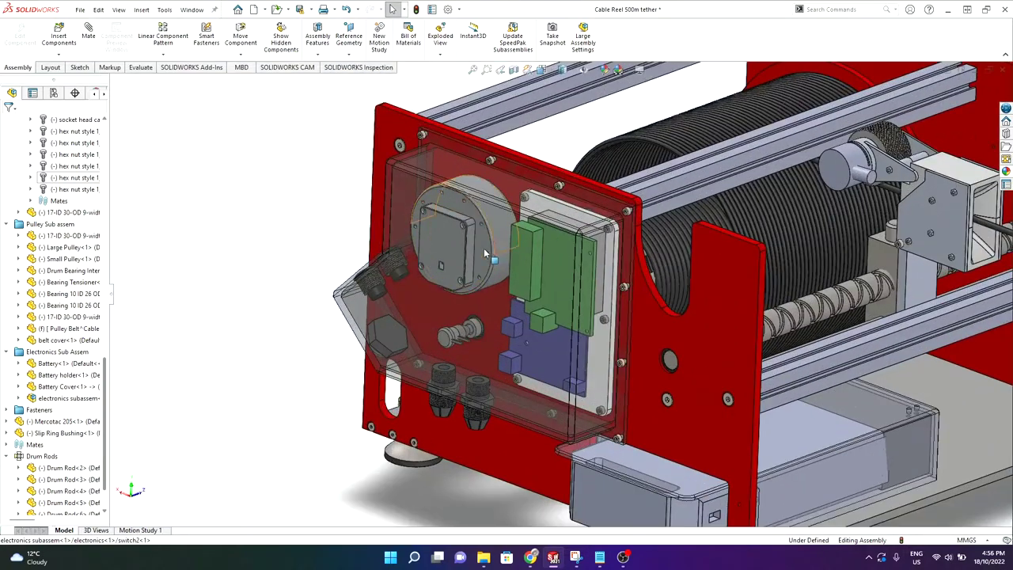
Step: Examine the electronics enclosure from the front and above, including its push buttons and cable glands
scroll(570, 301, up, 4)
scroll(550, 454, down, 2)
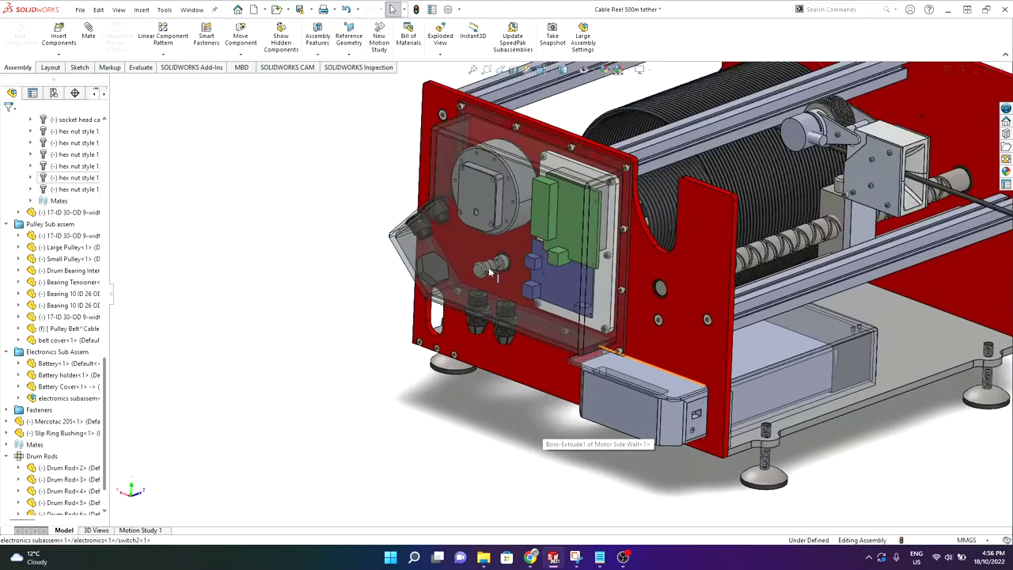
scroll(390, 202, down, 3)
middle_drag(437, 230, 467, 314)
scroll(467, 315, up, 4)
scroll(502, 241, down, 3)
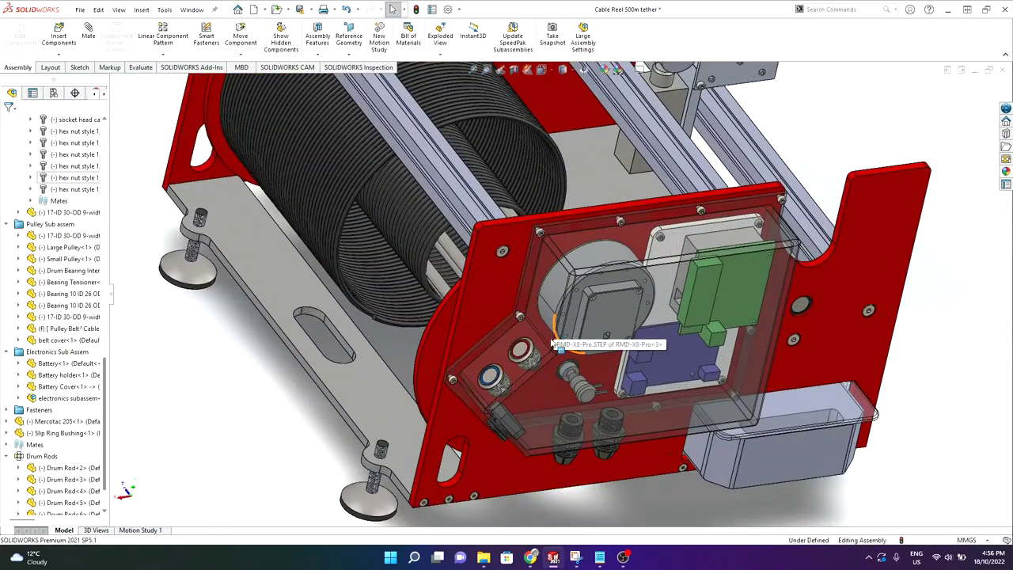
Step: Examine the ethernet panel mount on the angled corner of the electronics enclosure from below
scroll(562, 285, up, 4)
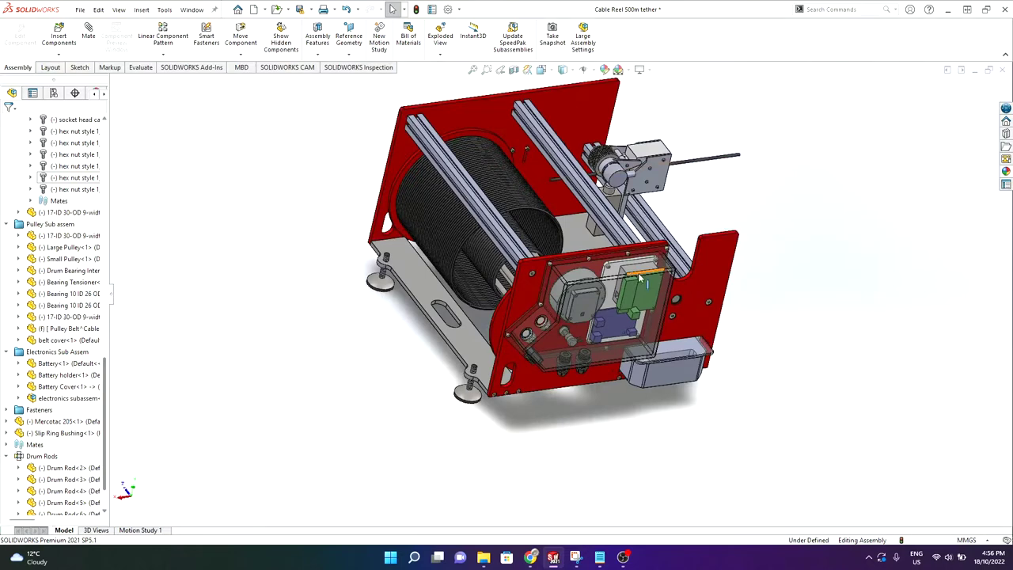
scroll(550, 353, down, 3)
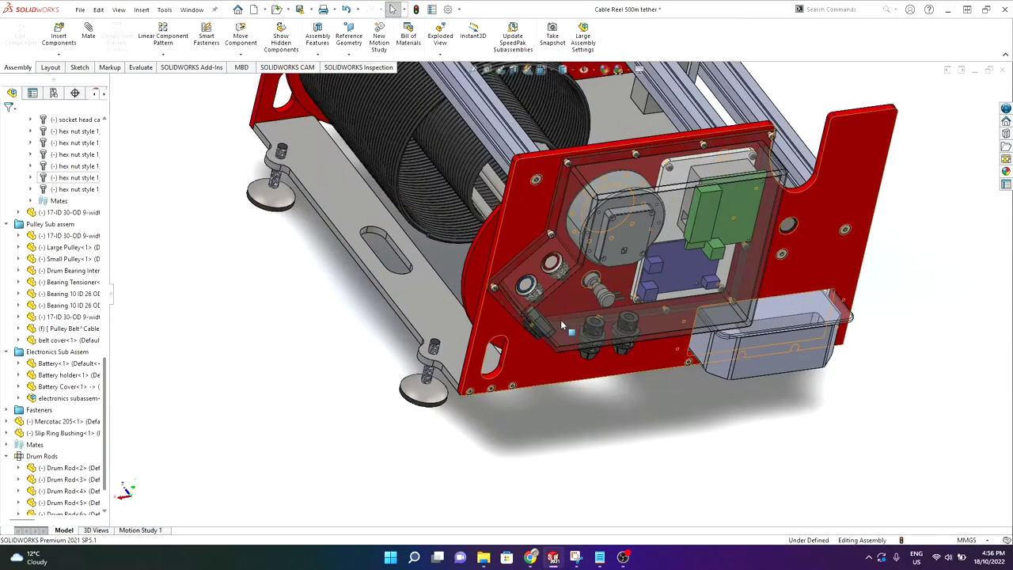
middle_drag(558, 358, 539, 163)
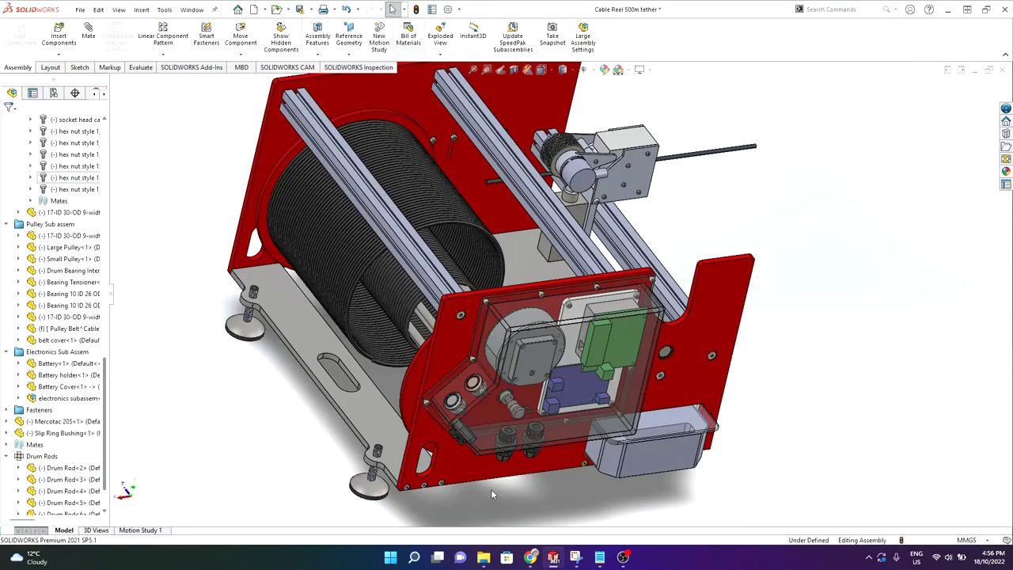
middle_drag(490, 494, 499, 426)
scroll(500, 426, down, 8)
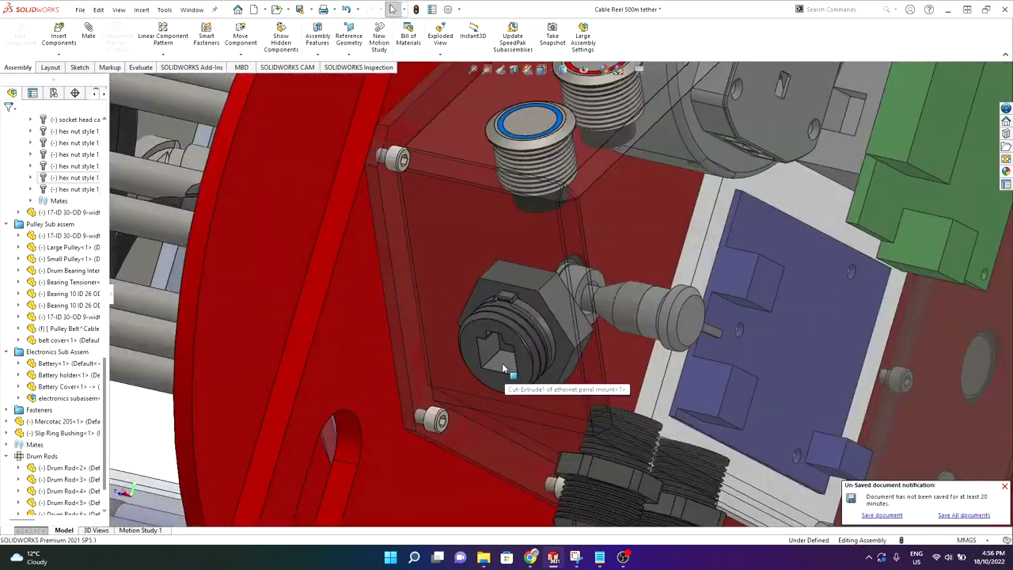
Step: Examine the complete reel from the electronics side, including the enclosure, drum, battery and cable guider
scroll(503, 368, up, 6)
middle_drag(529, 313, 564, 295)
scroll(571, 277, up, 6)
scroll(574, 269, down, 5)
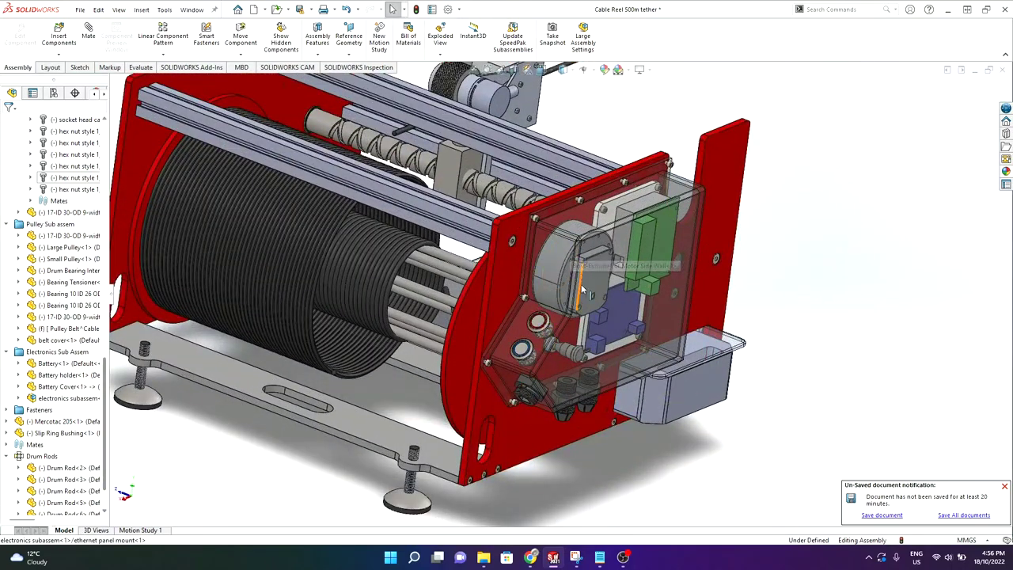
scroll(548, 317, up, 3)
scroll(522, 325, down, 4)
scroll(486, 335, up, 5)
scroll(486, 335, down, 1)
scroll(669, 108, up, 1)
scroll(668, 108, down, 4)
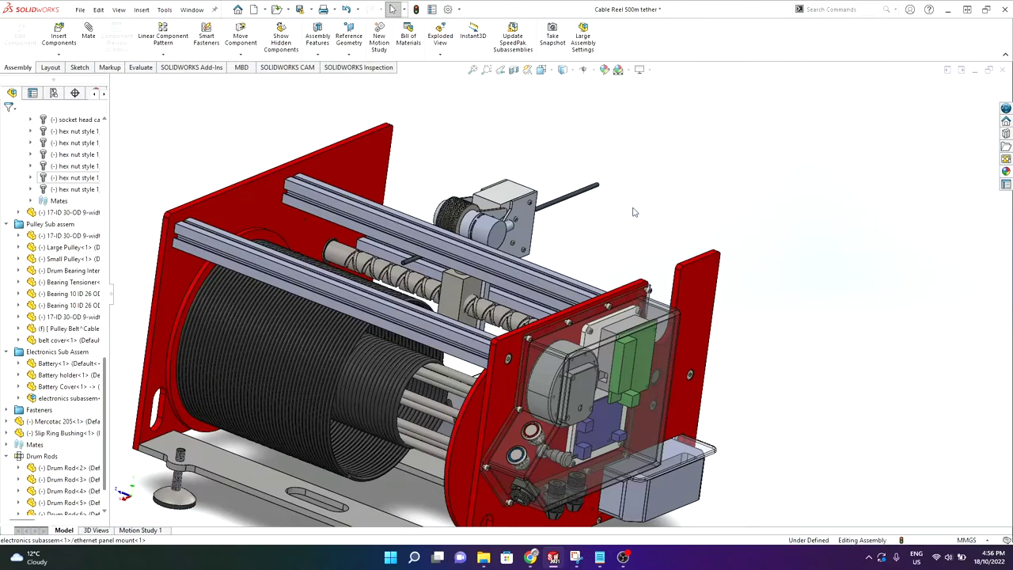
scroll(625, 243, up, 2)
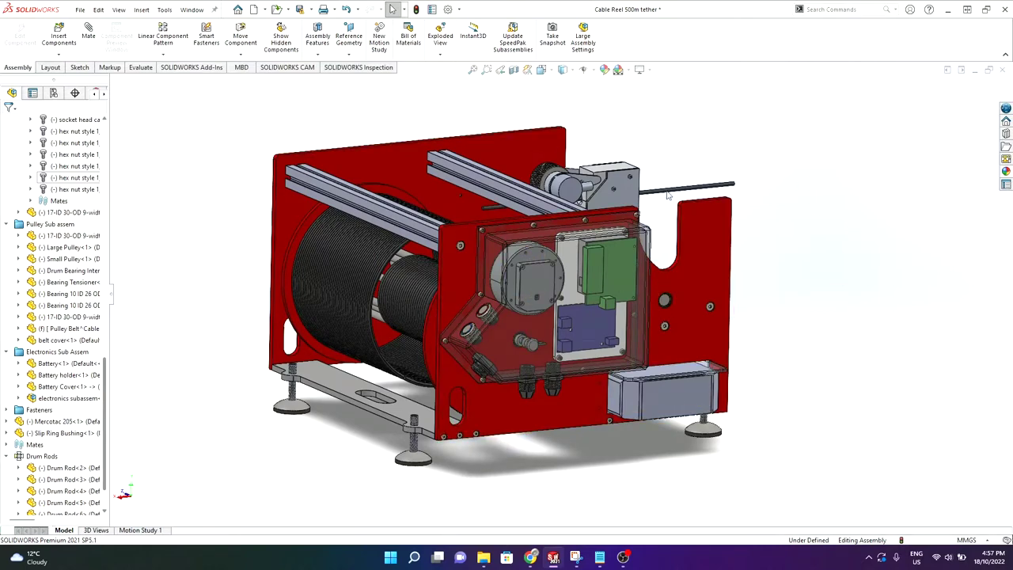
scroll(248, 142, down, 1)
scroll(273, 301, up, 1)
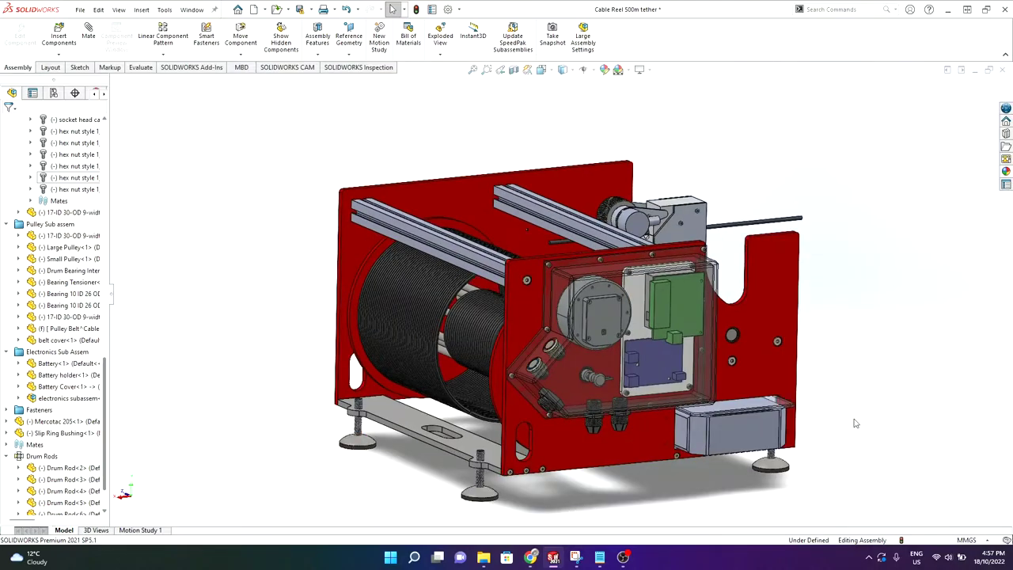
Step: Examine the cable guider block on the reciprocating screw and its encoder wheel from the cable outlet side
middle_drag(850, 407, 552, 327)
scroll(552, 327, down, 3)
scroll(671, 309, up, 2)
scroll(673, 313, down, 2)
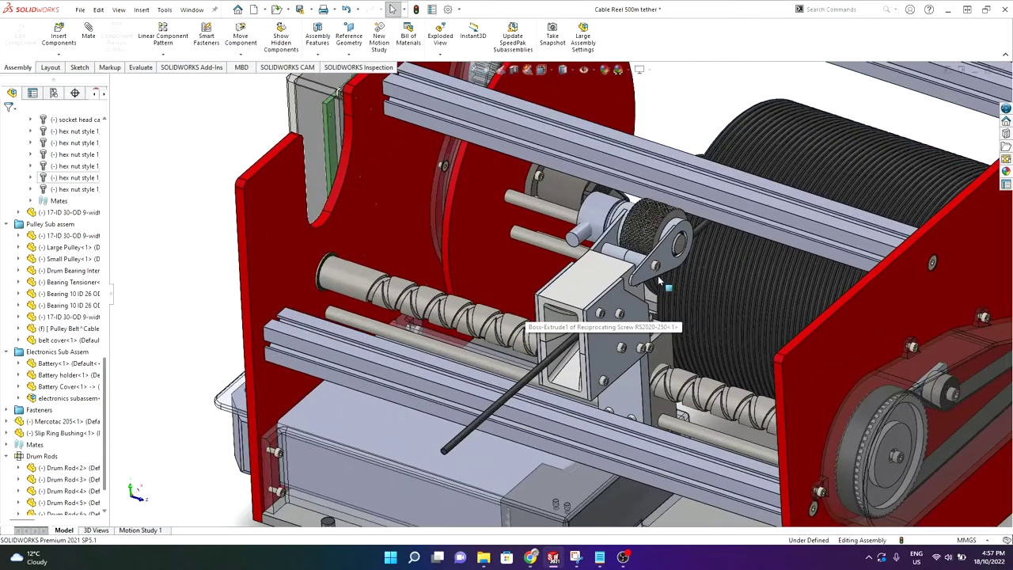
scroll(673, 351, down, 1)
scroll(353, 291, up, 2)
scroll(650, 156, down, 1)
scroll(651, 153, up, 2)
scroll(804, 317, down, 1)
scroll(803, 317, up, 1)
Step: Switch to the RobotDigg reciprocating screw page in Chrome, view the RS1010-300 specification, and return to SOLIDWORKS
mouse_move(535, 554)
click(473, 498)
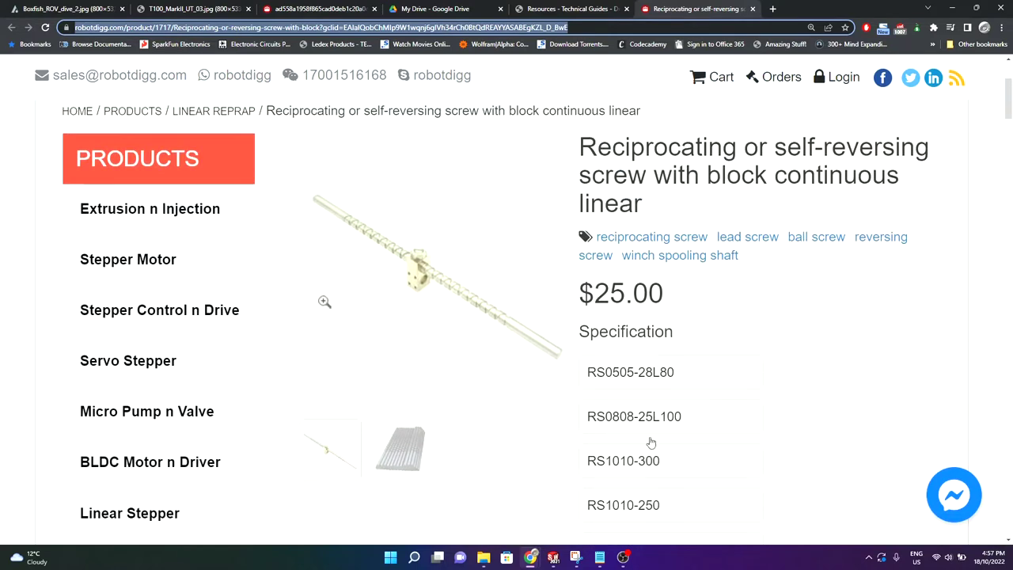
click(657, 465)
scroll(702, 378, down, 2)
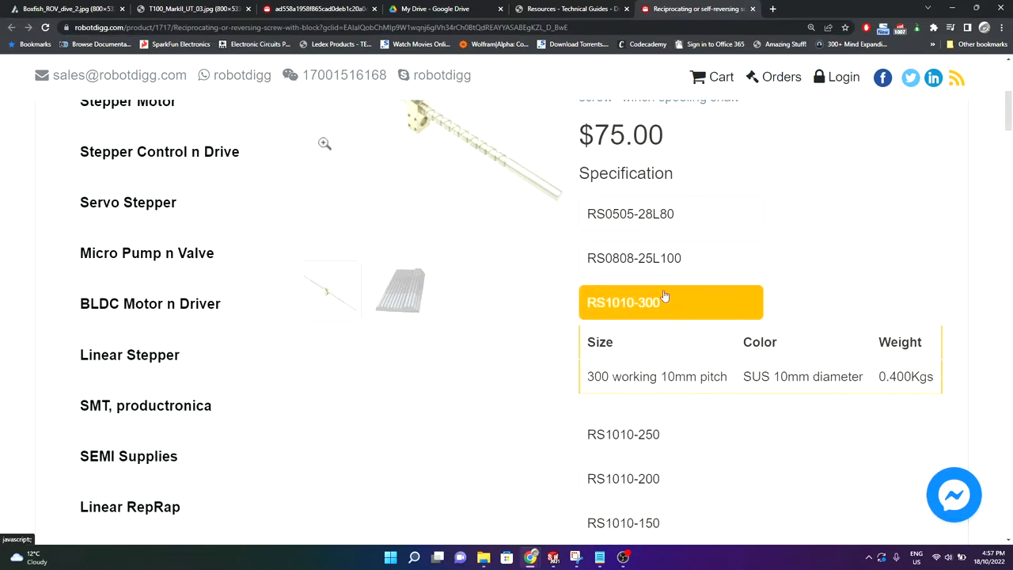
scroll(665, 296, up, 2)
click(952, 8)
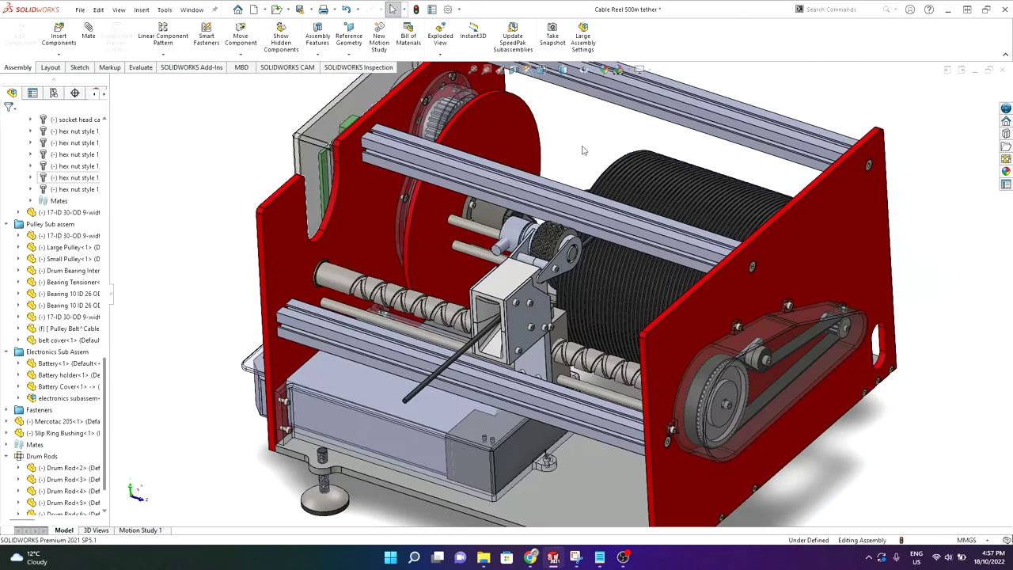
Step: Hide the bearing at the wall end of the reciprocating screw to examine the shaft's stepped end, and show it again
scroll(404, 291, down, 3)
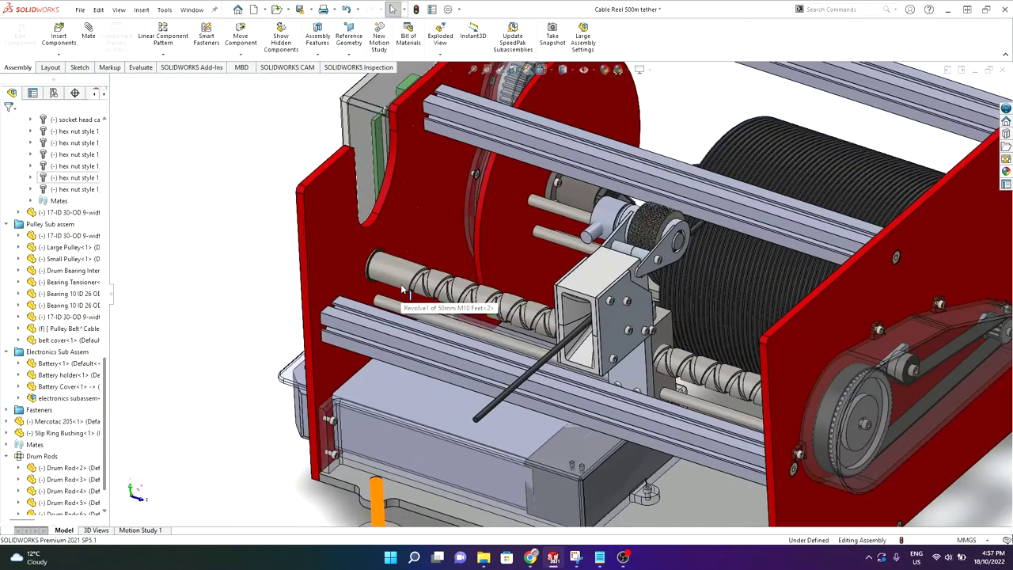
scroll(380, 273, down, 4)
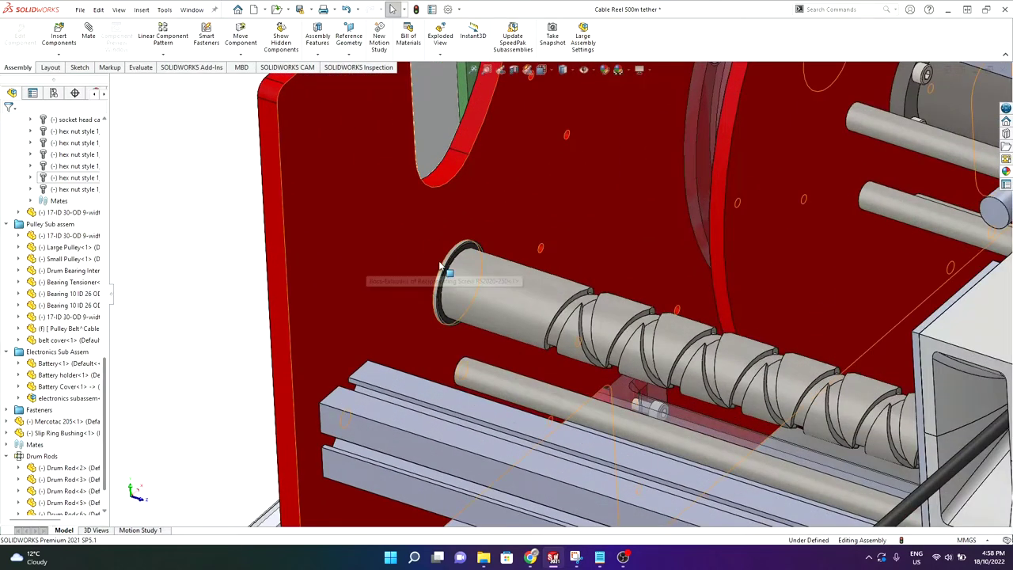
key(Tab)
scroll(451, 268, down, 3)
key(Tab)
middle_drag(453, 276, 477, 285)
scroll(461, 278, down, 3)
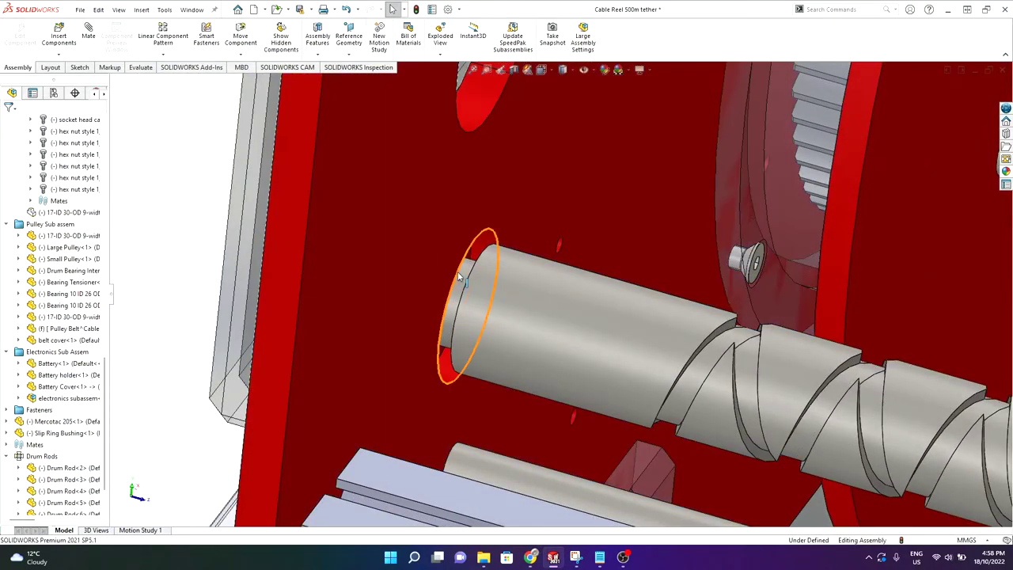
click(459, 276)
scroll(523, 290, up, 10)
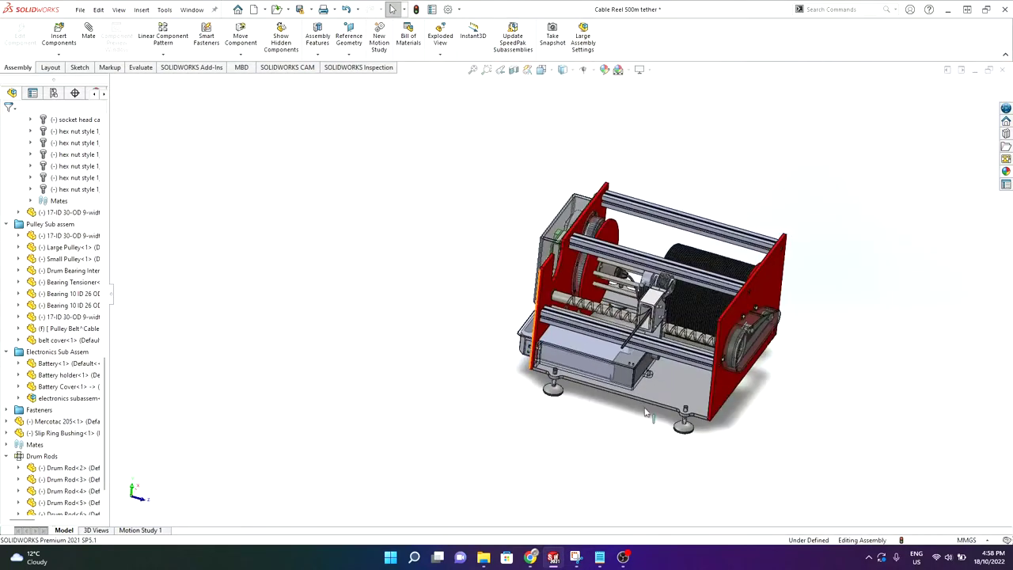
Step: Examine the whole reel assembly from the cable outlet and pulley side
scroll(745, 319, down, 4)
scroll(733, 298, up, 3)
scroll(655, 217, down, 1)
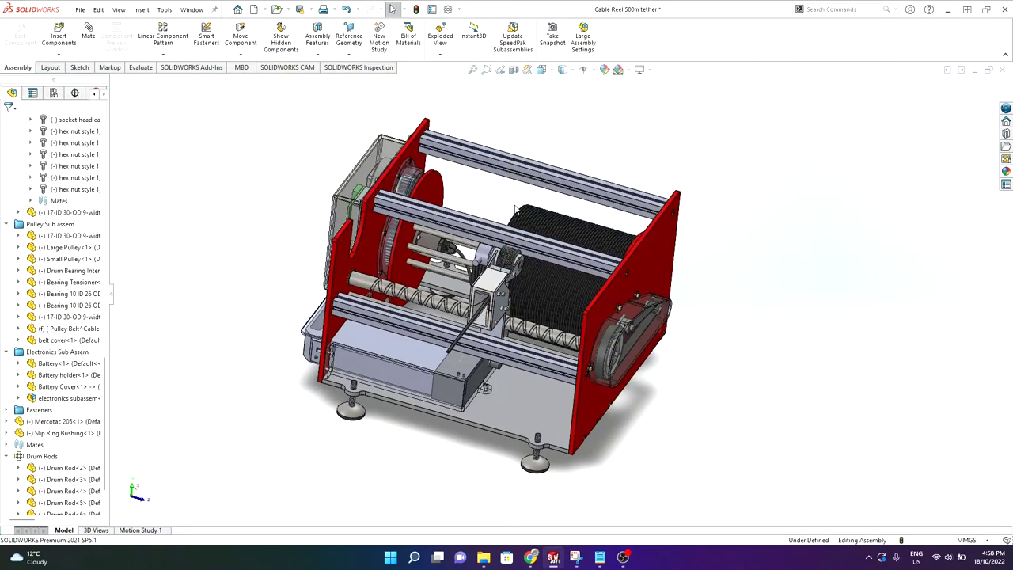
middle_drag(586, 207, 478, 190)
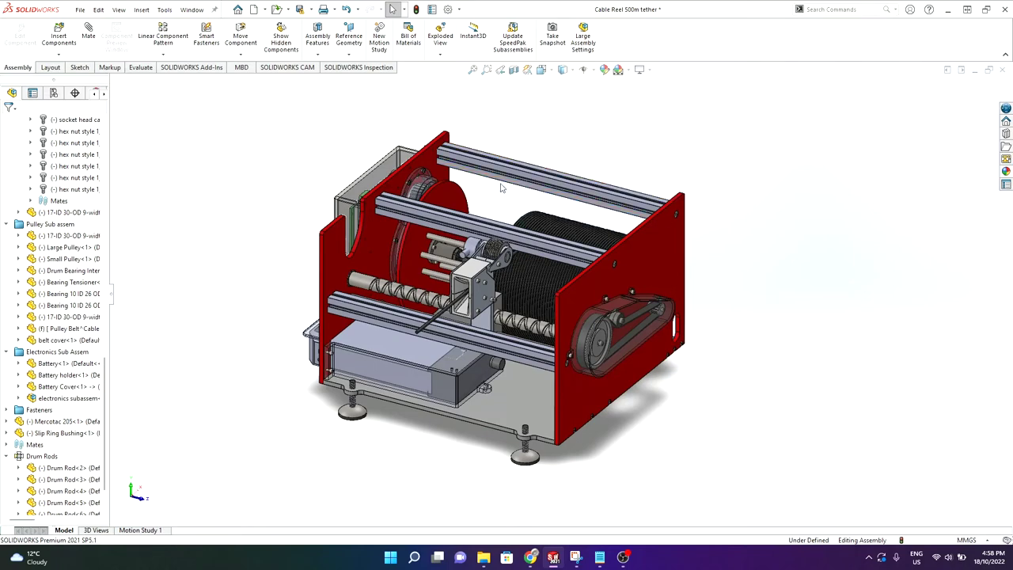
scroll(502, 186, down, 2)
scroll(654, 436, down, 2)
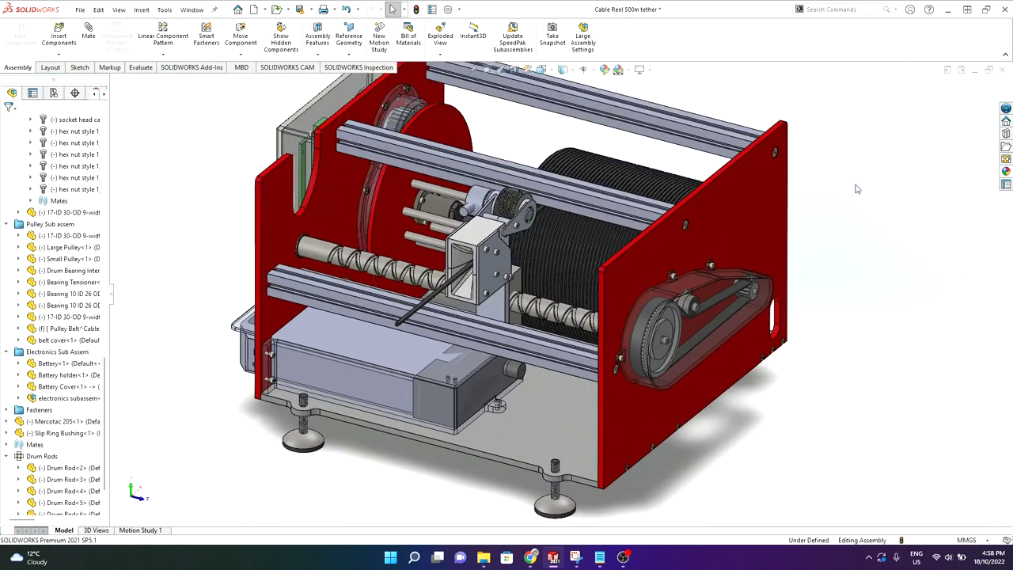